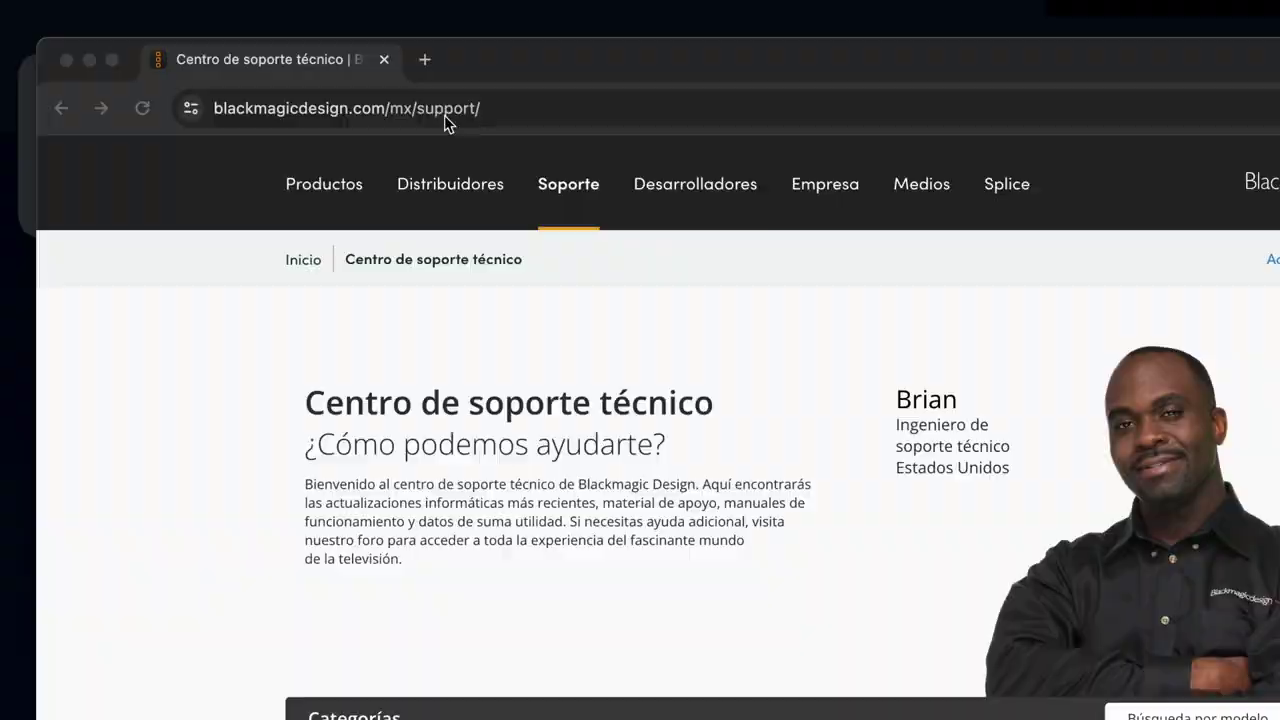
Scroll the Blackmagic Design support page down to the Descargas disponibles and recent news sections.
scroll(126, 657, down, 5)
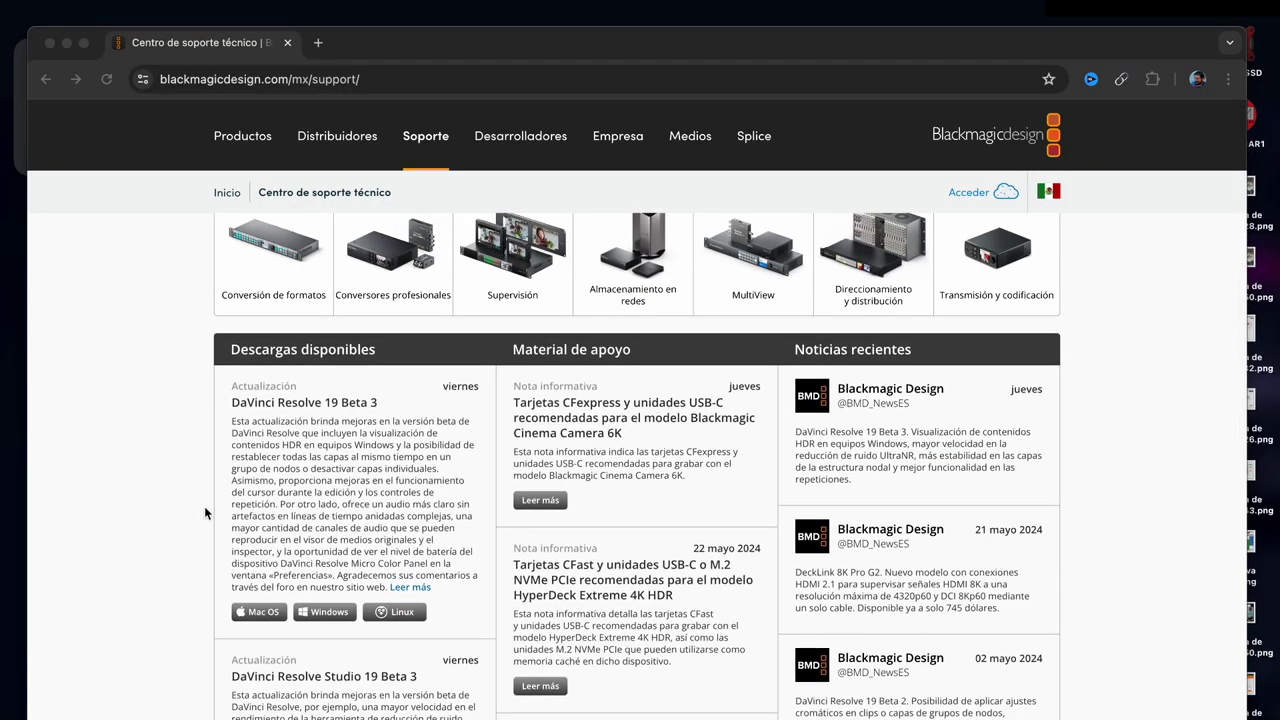
scroll(205, 510, down, 2)
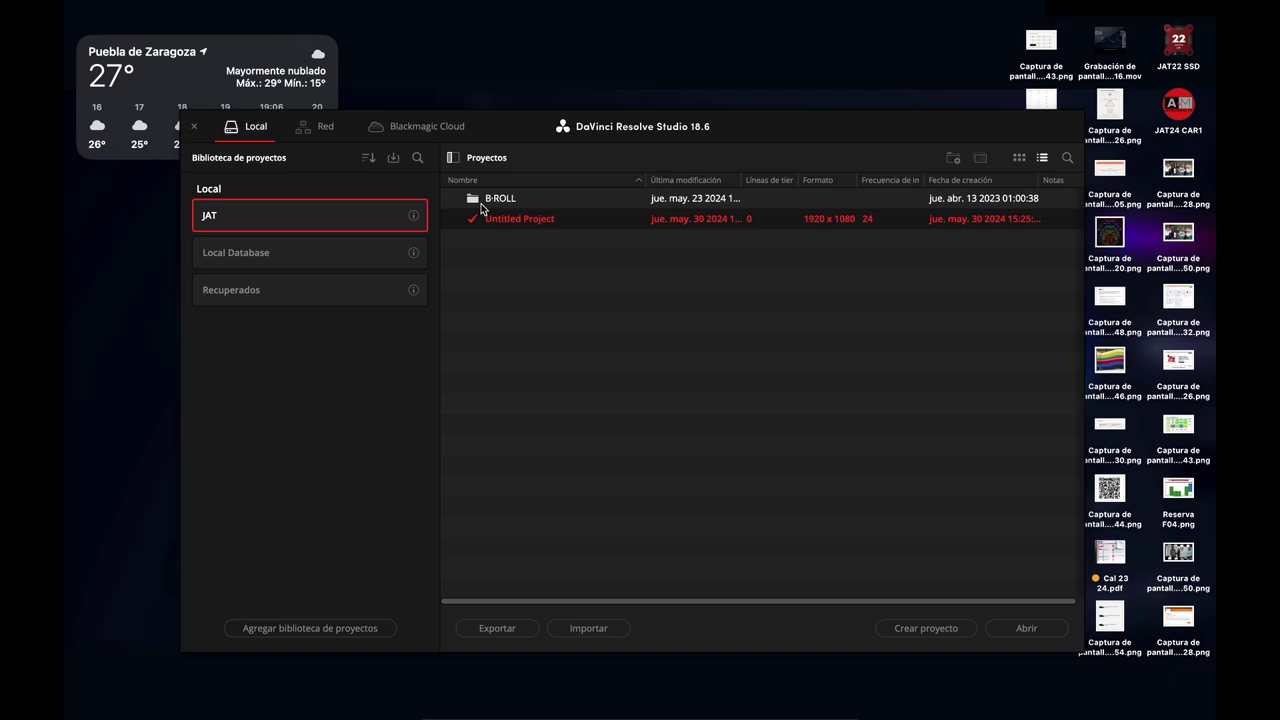
Switch the project manager between thumbnail and list views, then open Untitled Project.
click(1019, 160)
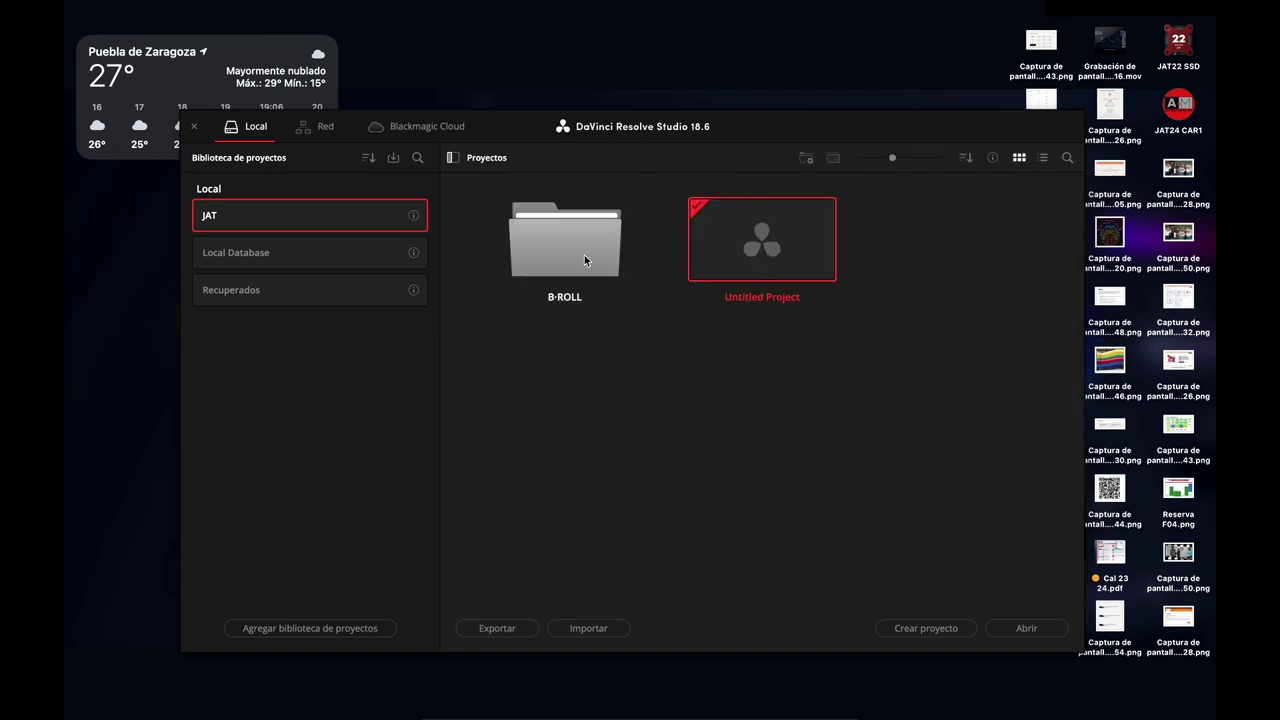
click(1043, 160)
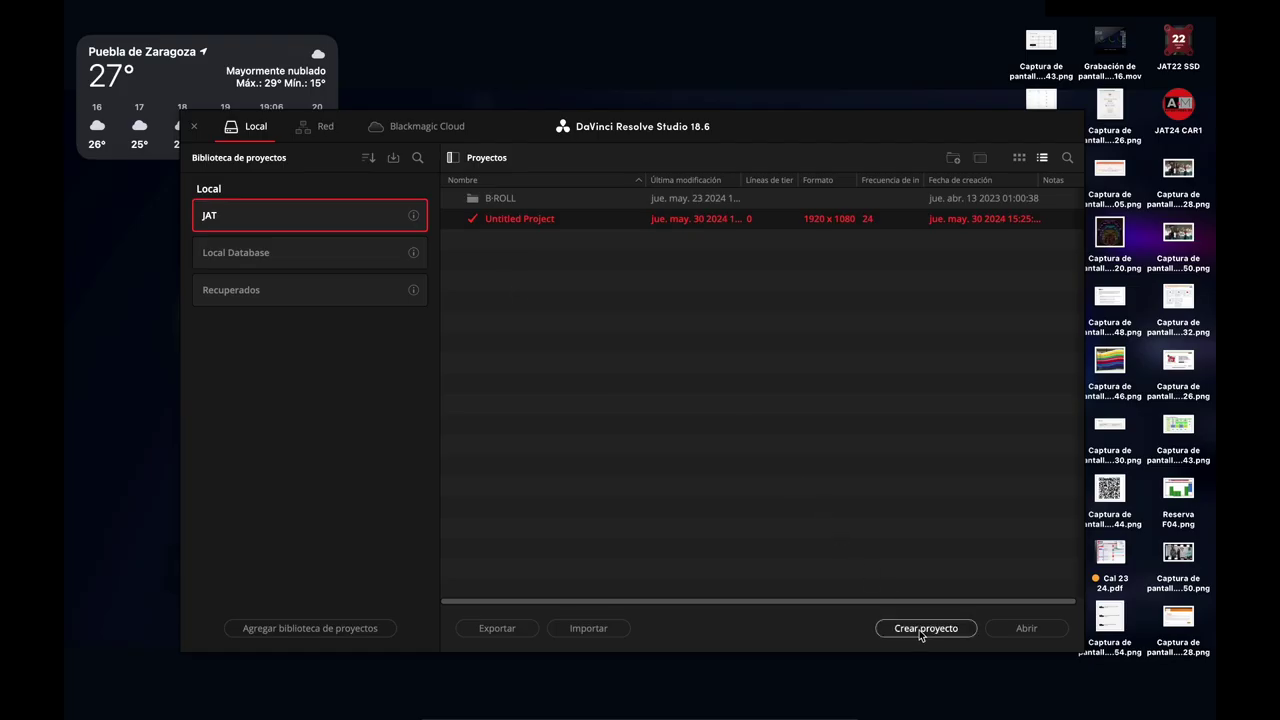
click(926, 629)
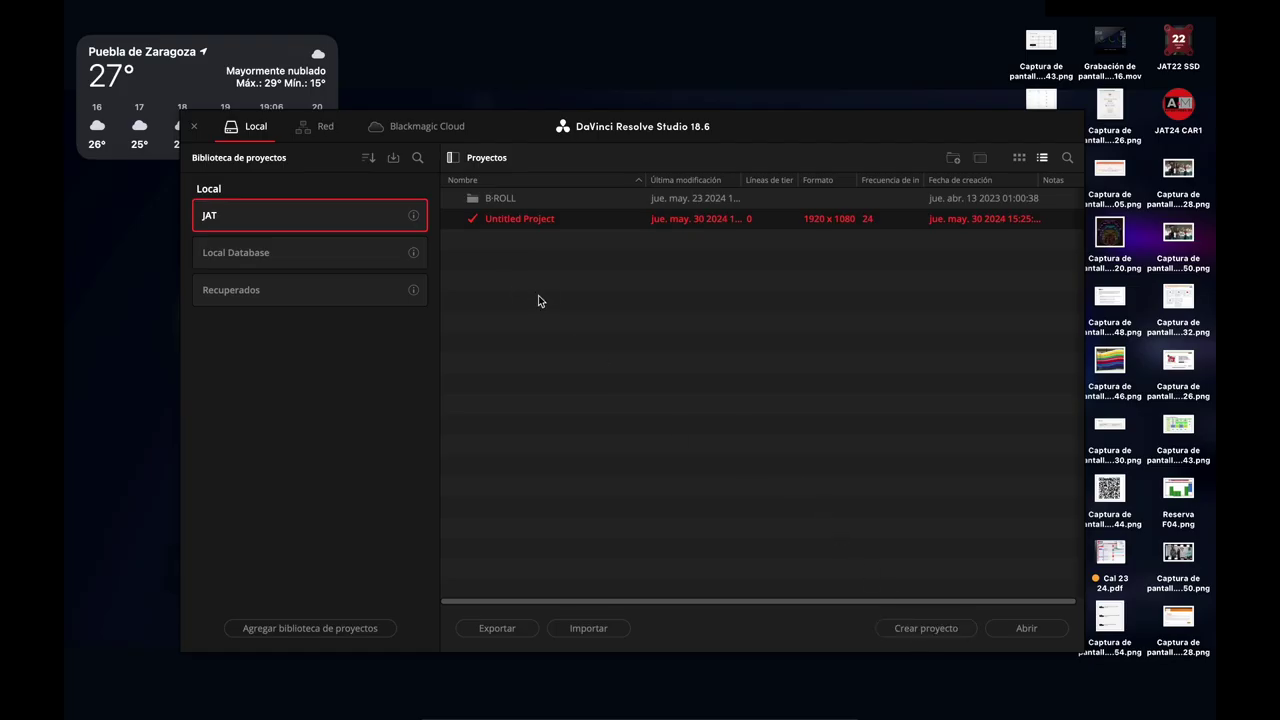
right_click(538, 297)
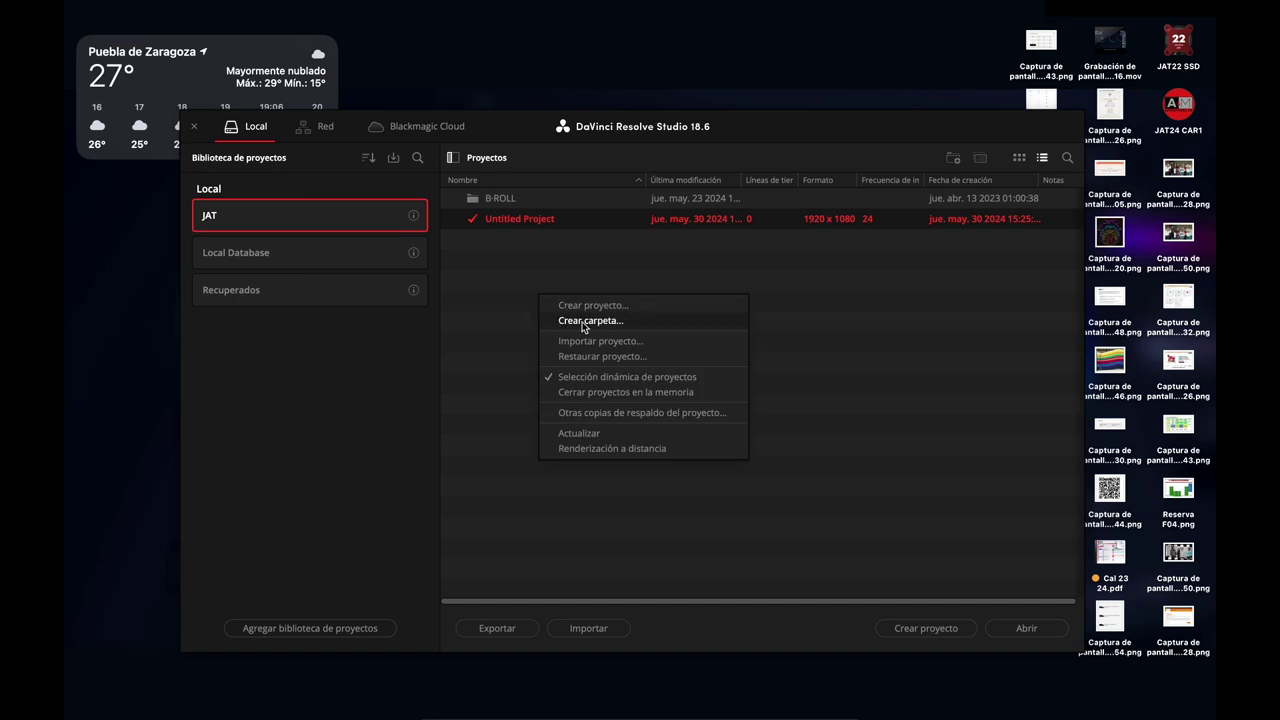
click(507, 297)
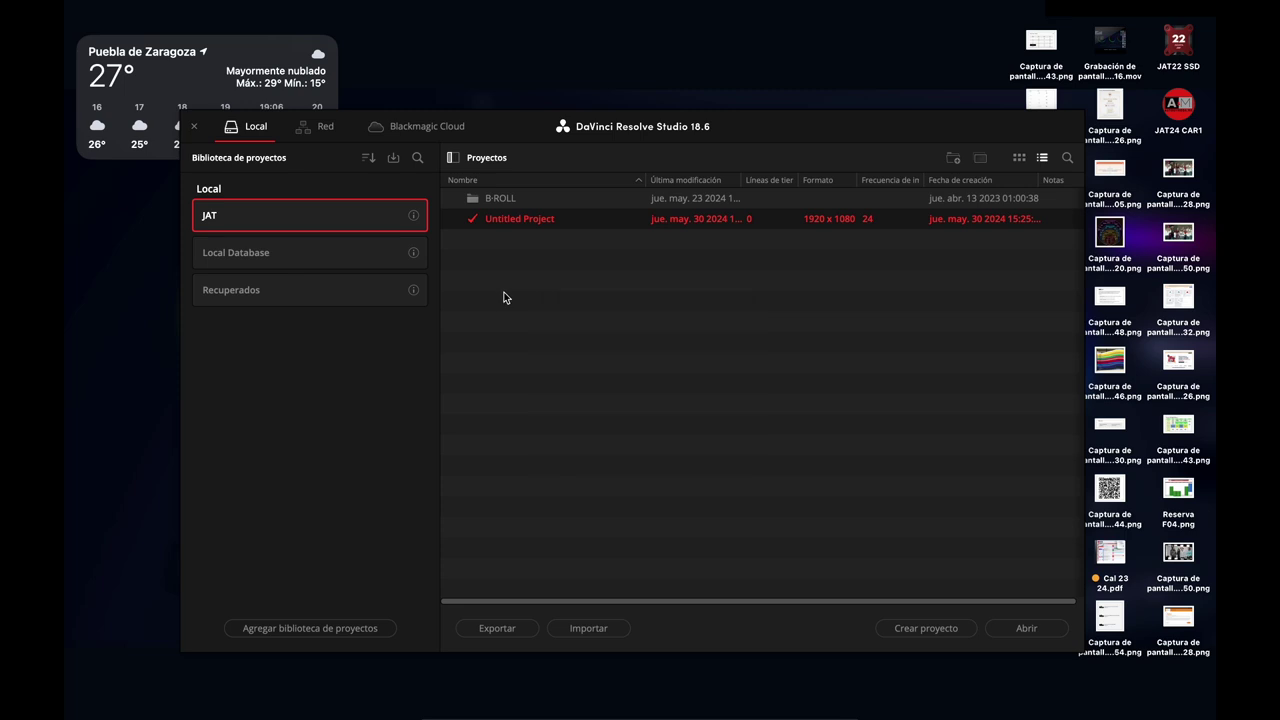
double_click(509, 226)
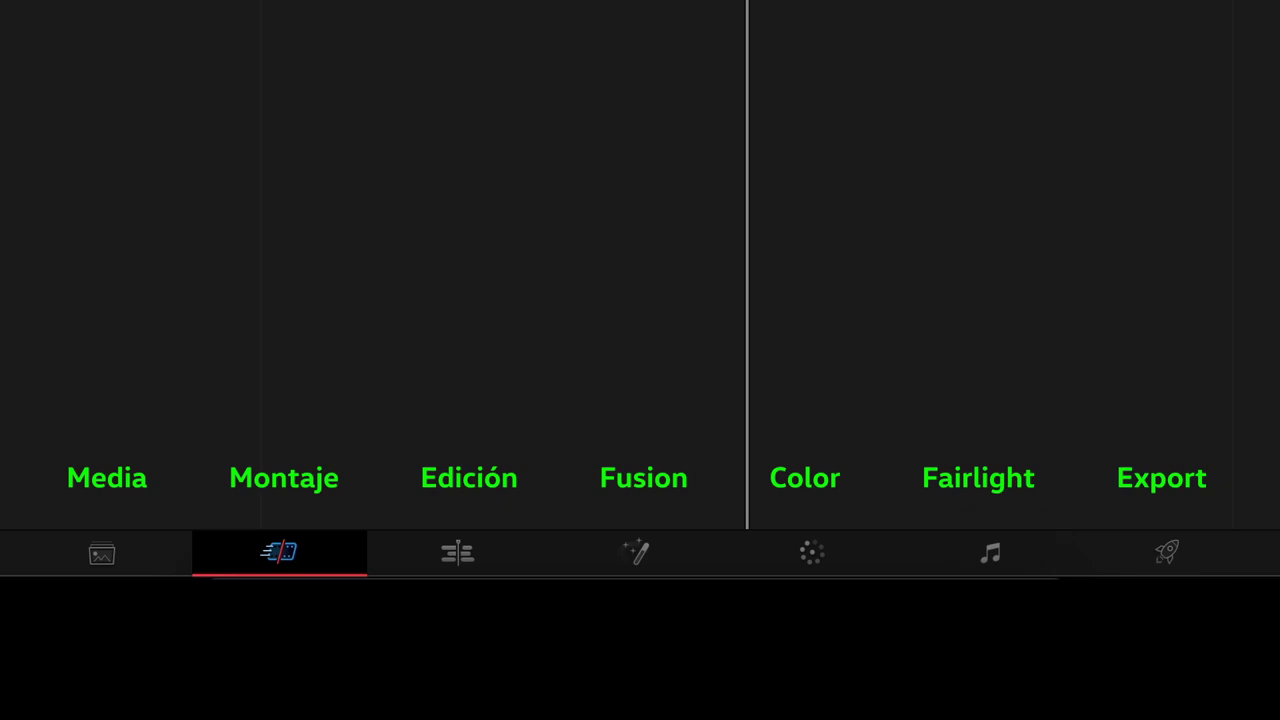
Visit the Media, Cut, Fusion and Fairlight pages in turn, then return to the Edit page.
click(102, 558)
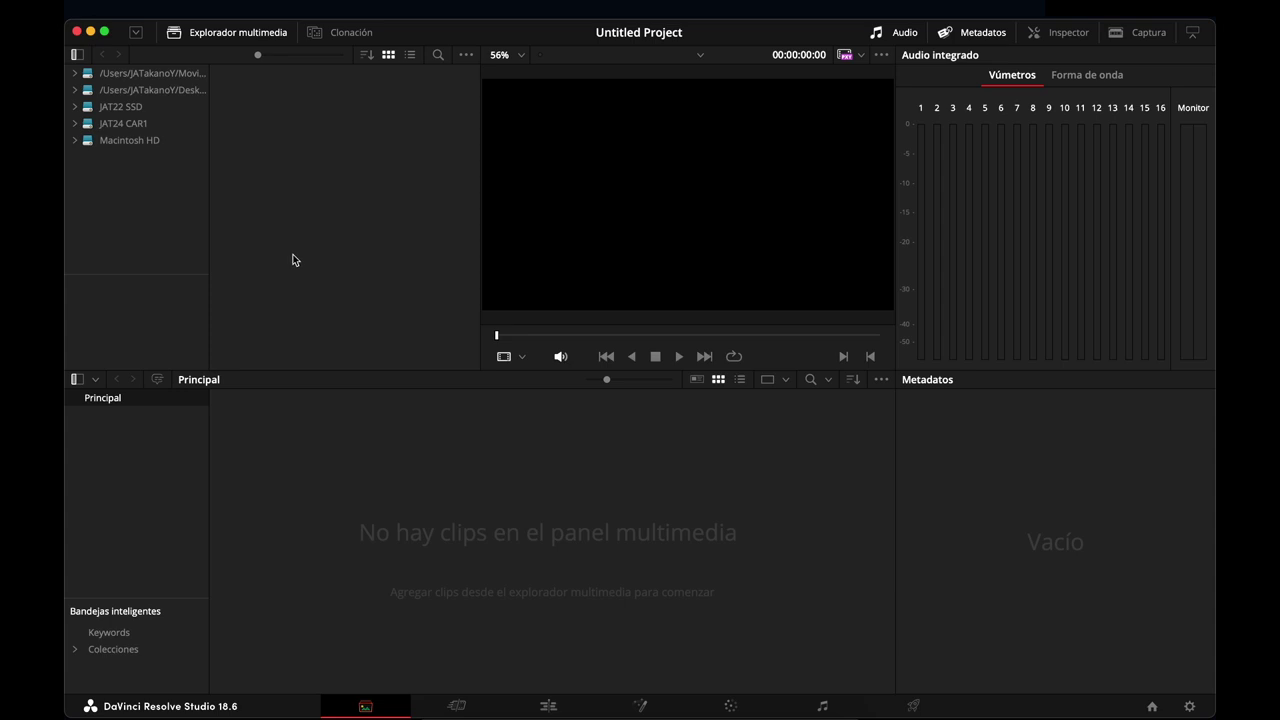
click(457, 706)
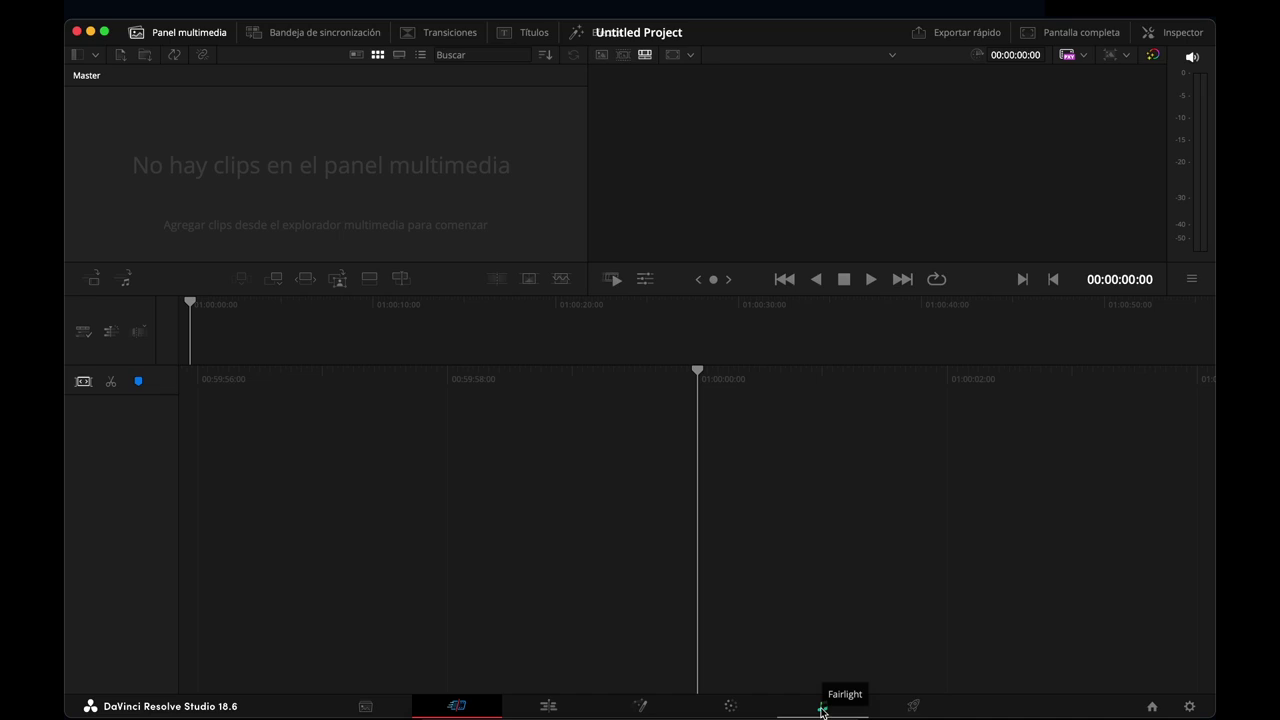
click(641, 706)
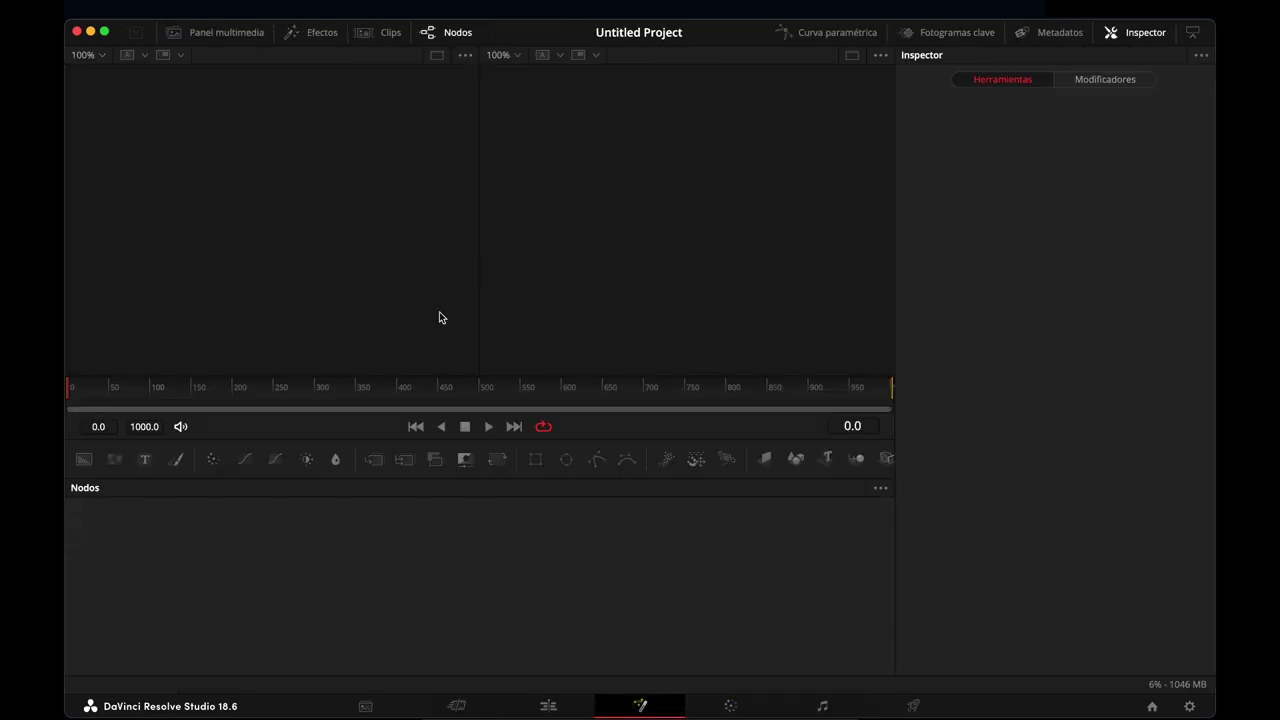
click(824, 707)
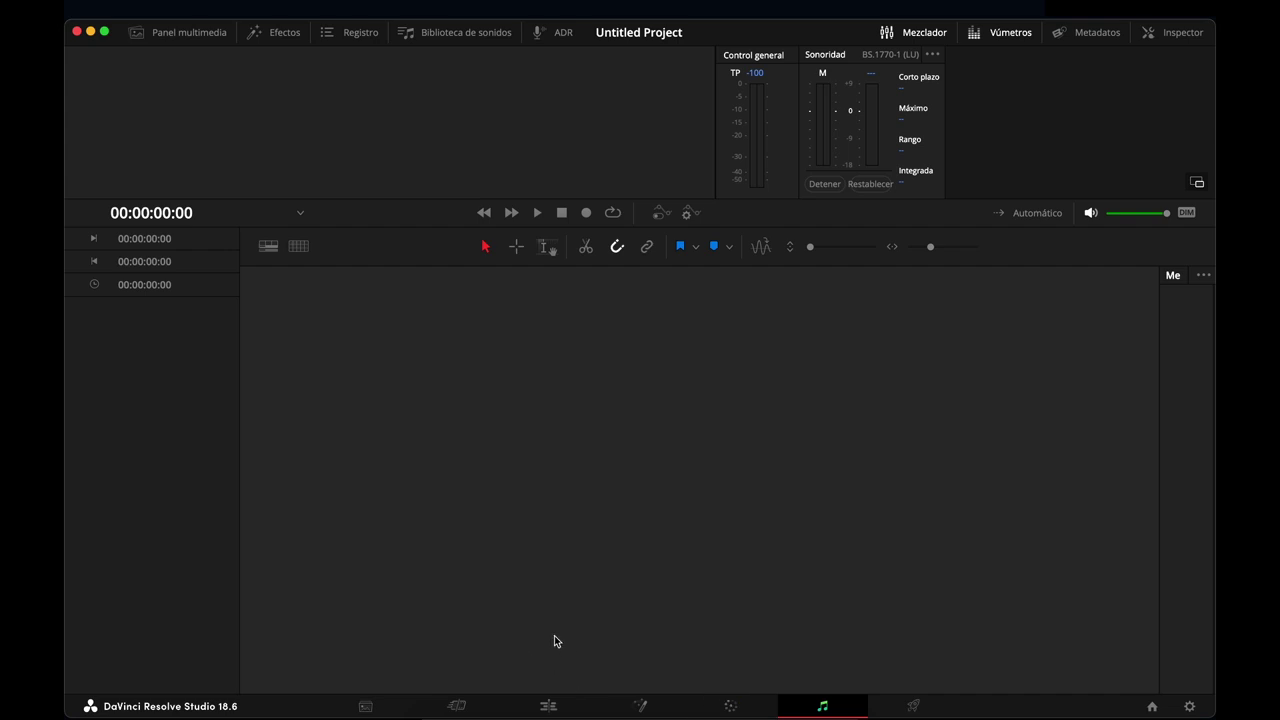
click(548, 707)
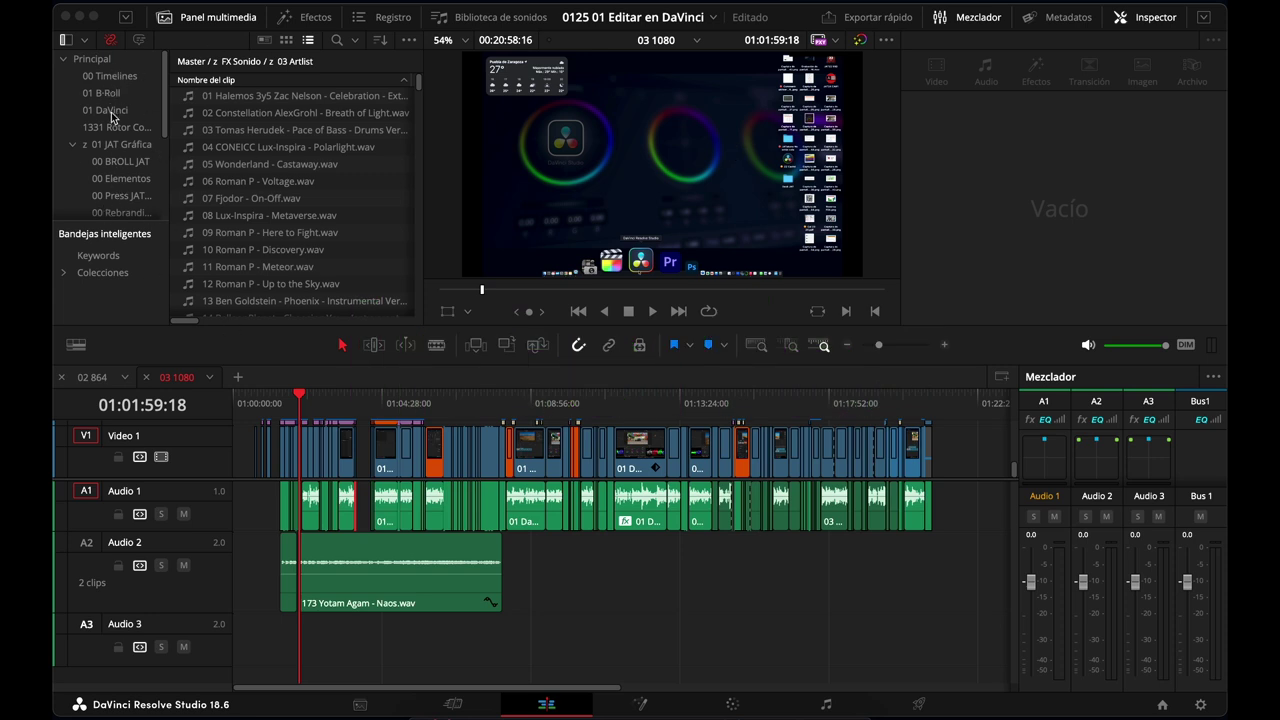
Show the 01 DaVinci bin's clips and select the video clip and the Audio 2 music clip.
click(108, 98)
click(100, 112)
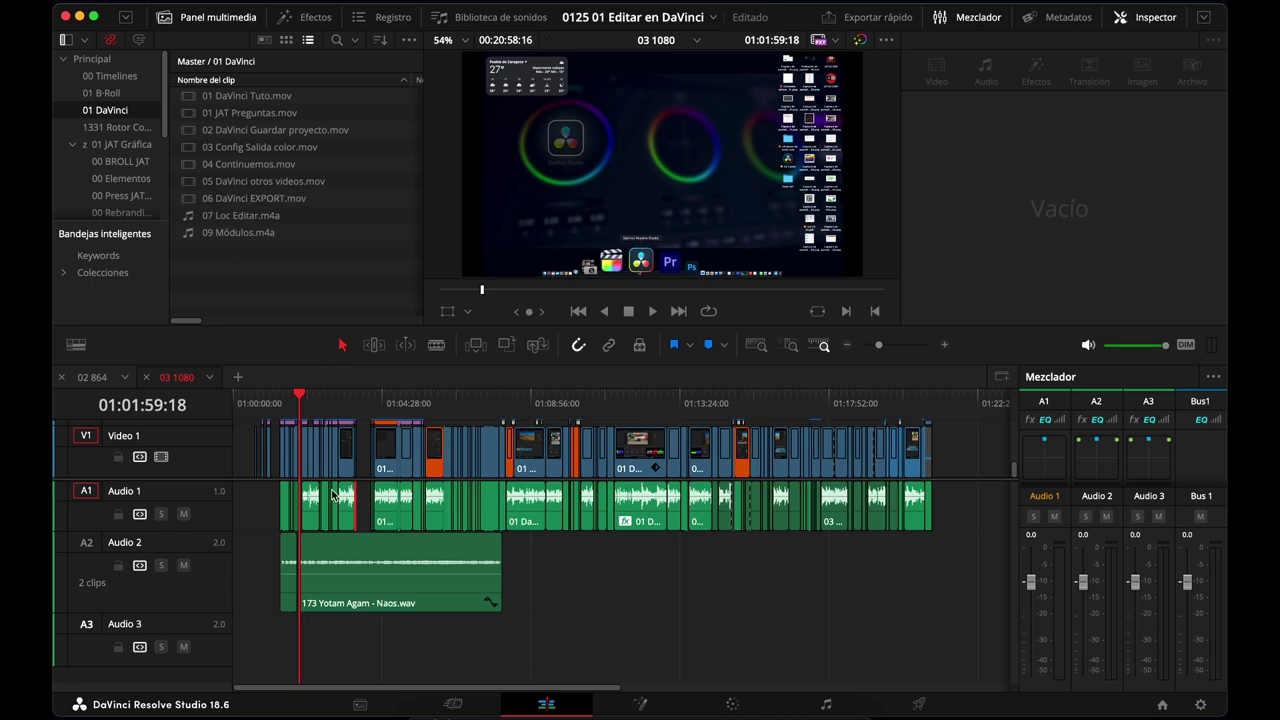
click(300, 428)
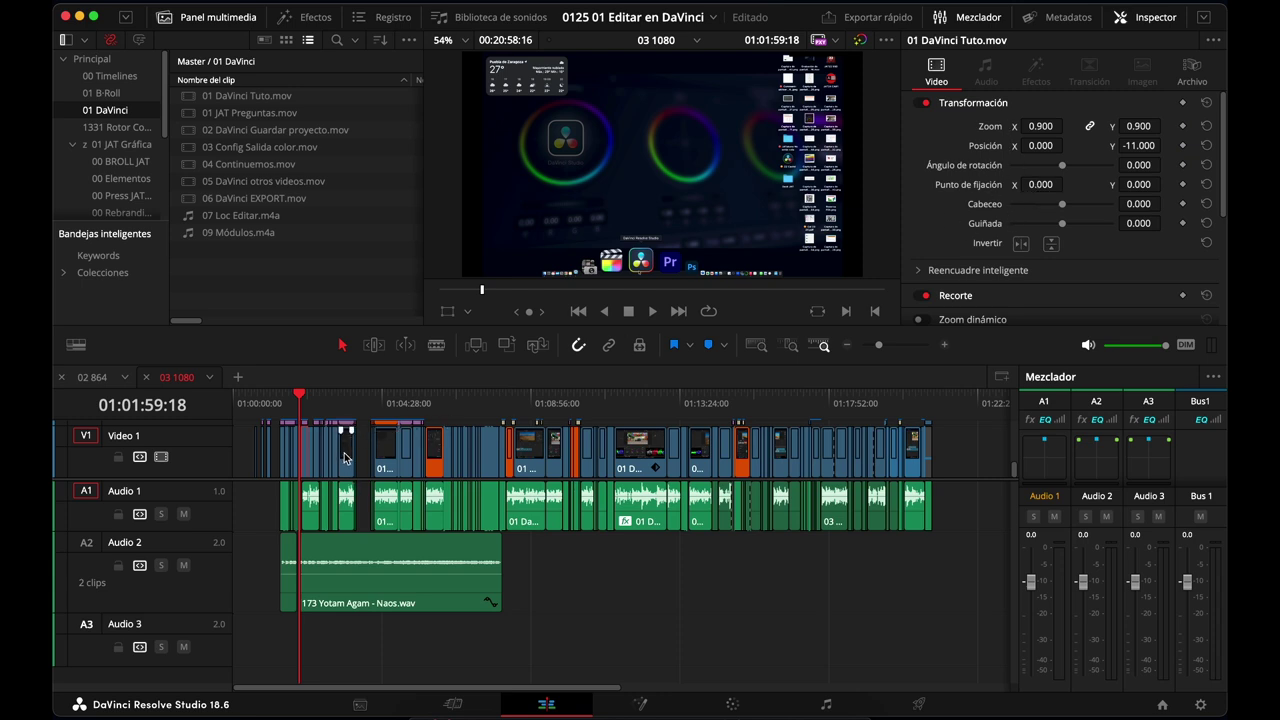
click(346, 564)
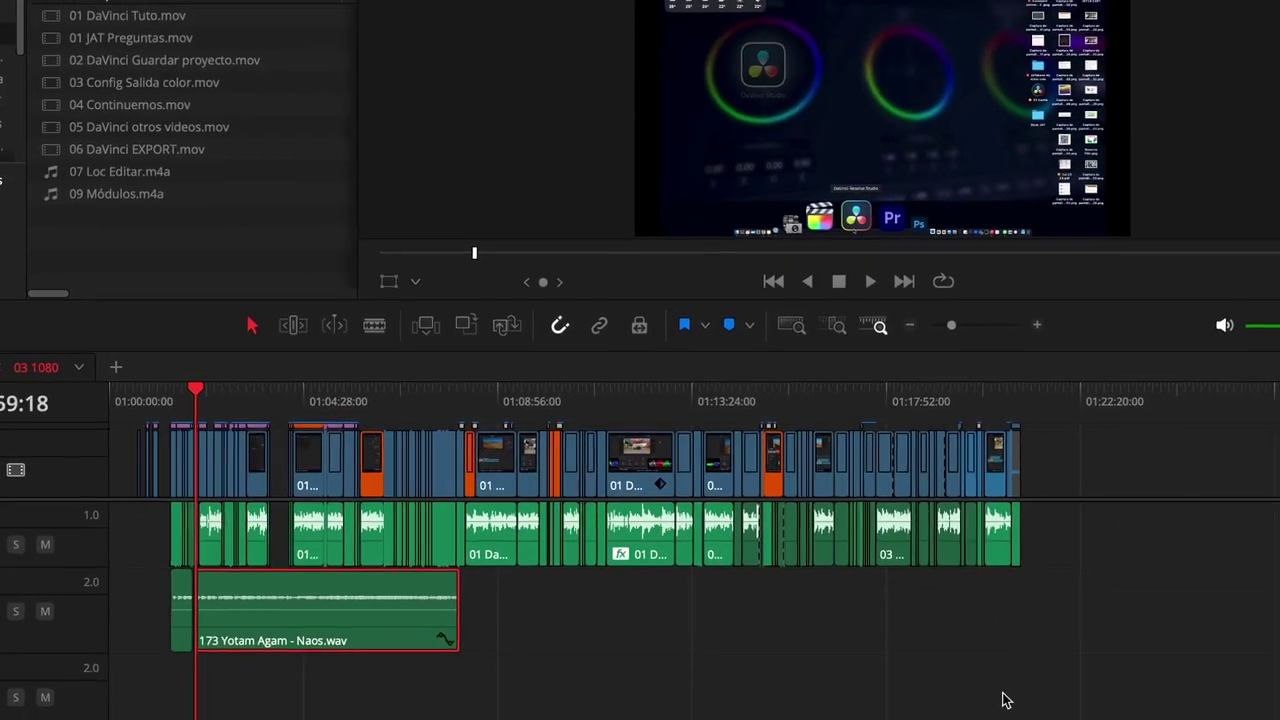
Toggle the Mezclador audio mixer, leaving it hidden so the timeline spans full width.
click(977, 20)
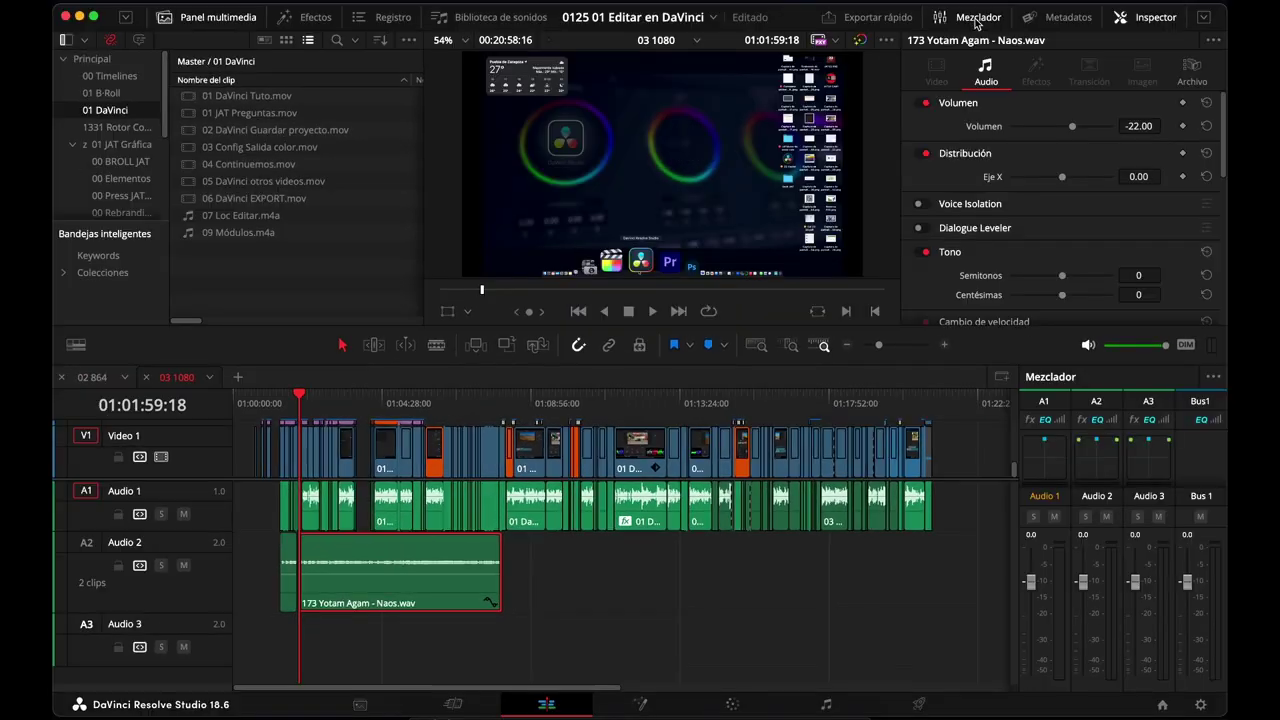
click(977, 20)
click(977, 20)
click(977, 20)
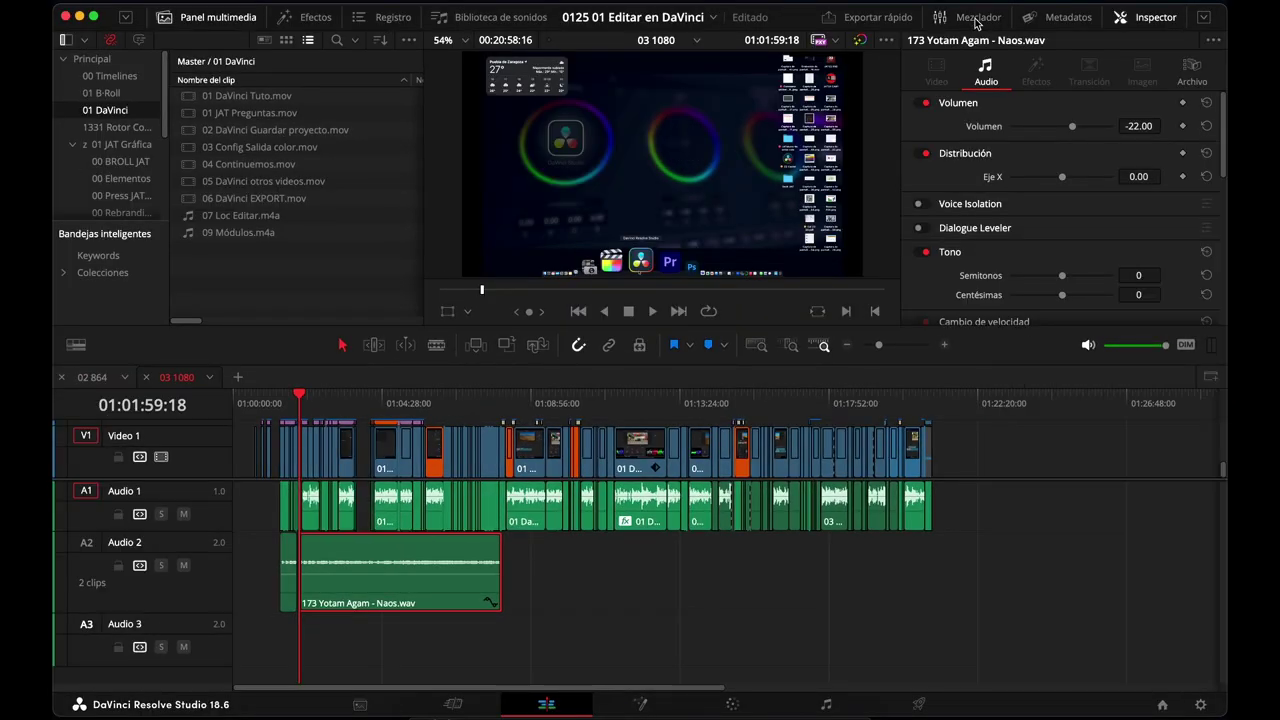
click(977, 20)
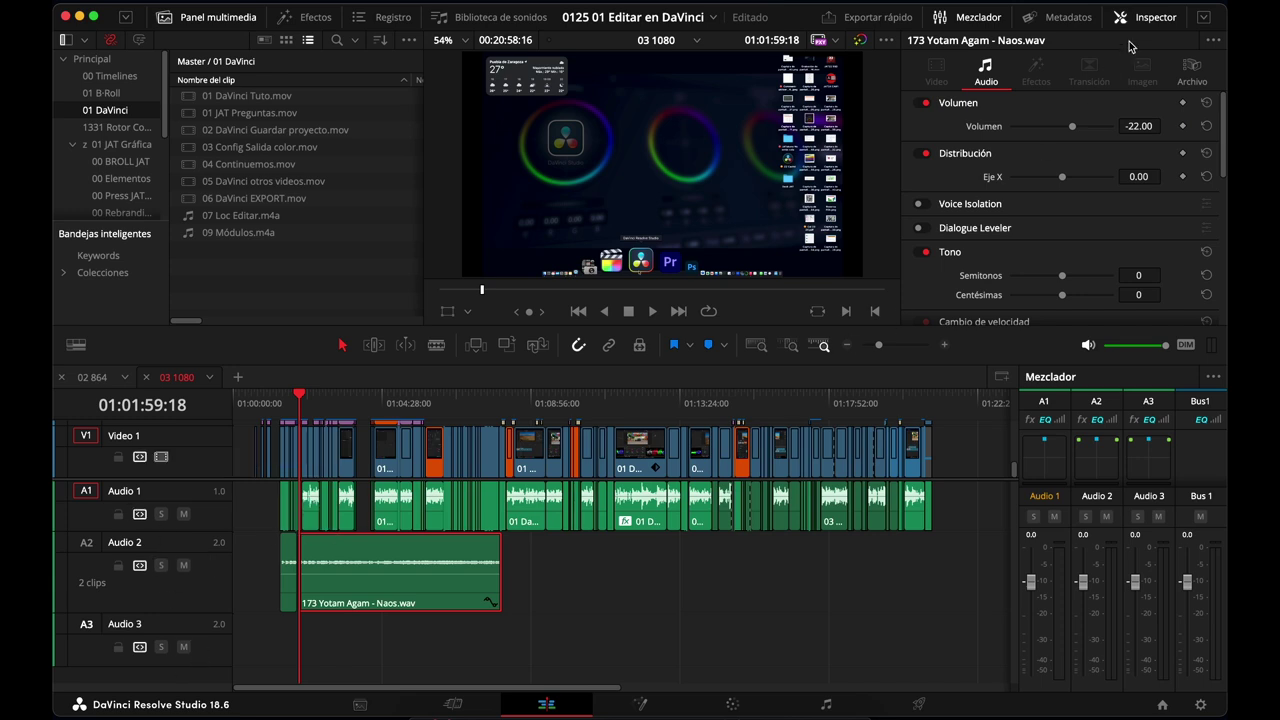
click(968, 20)
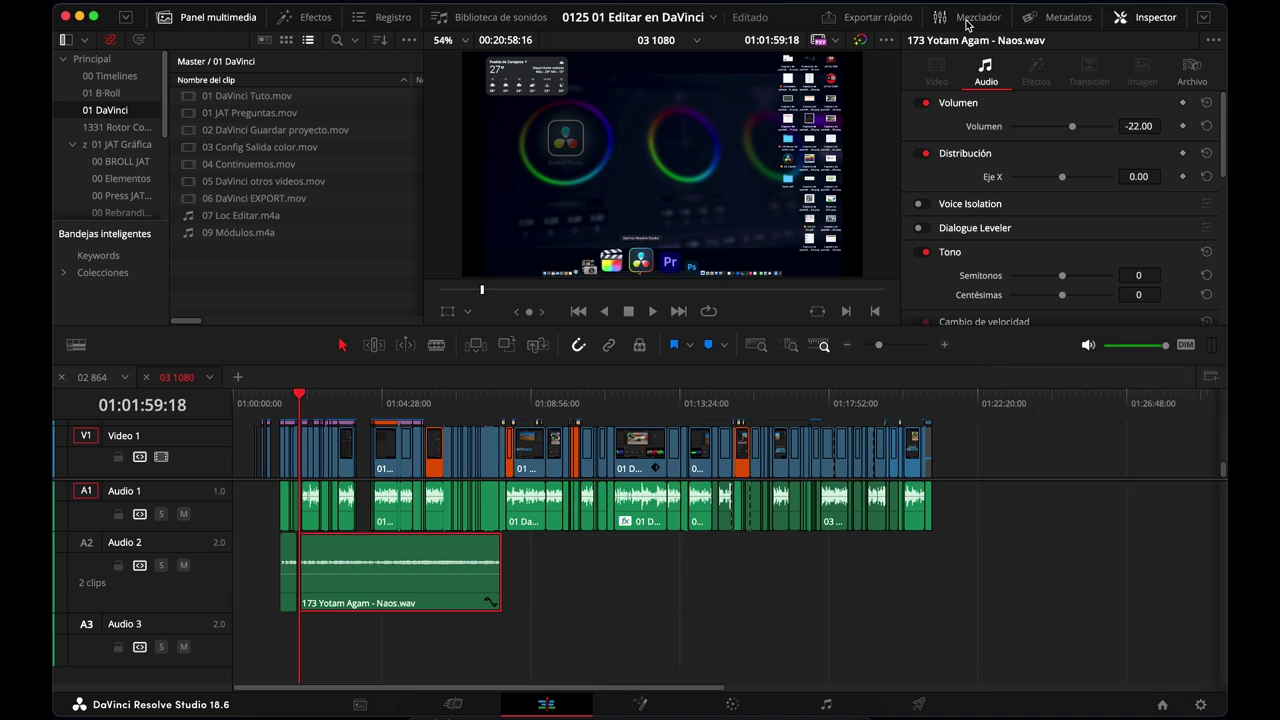
click(967, 20)
click(967, 20)
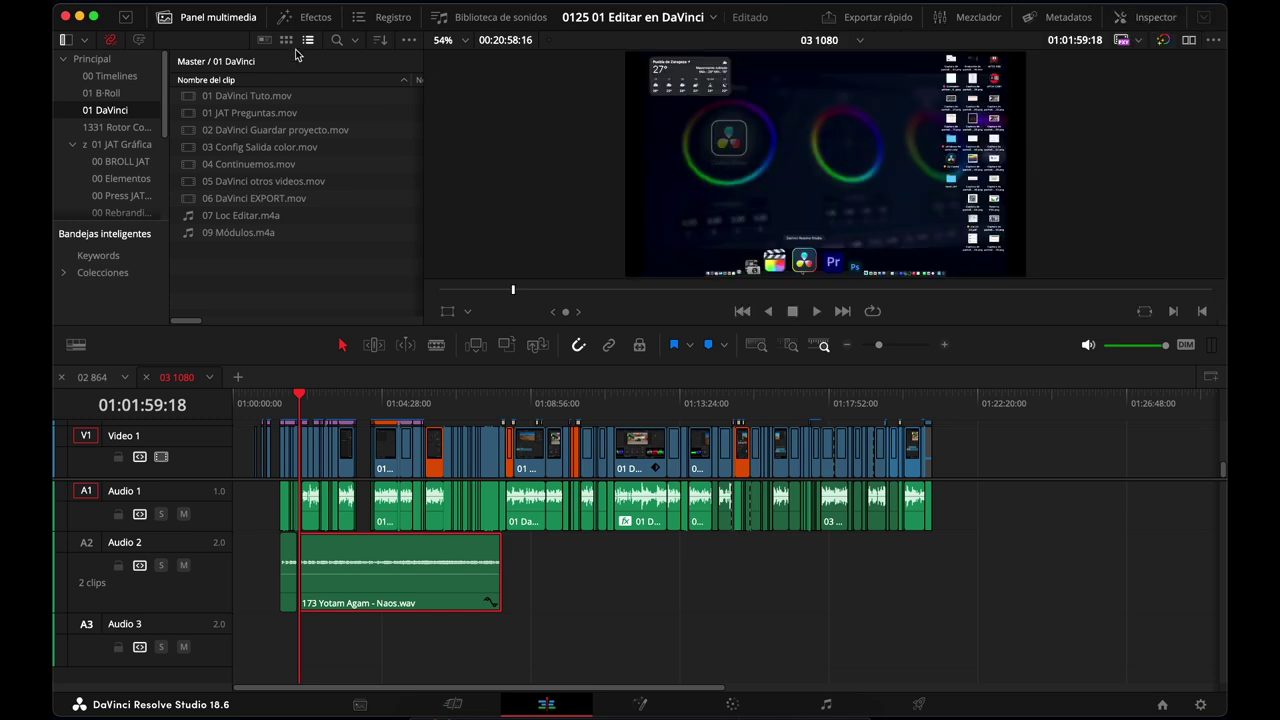
Switch between the media pool and effects library panels, ending with the media pool shown.
click(200, 17)
click(200, 17)
click(308, 20)
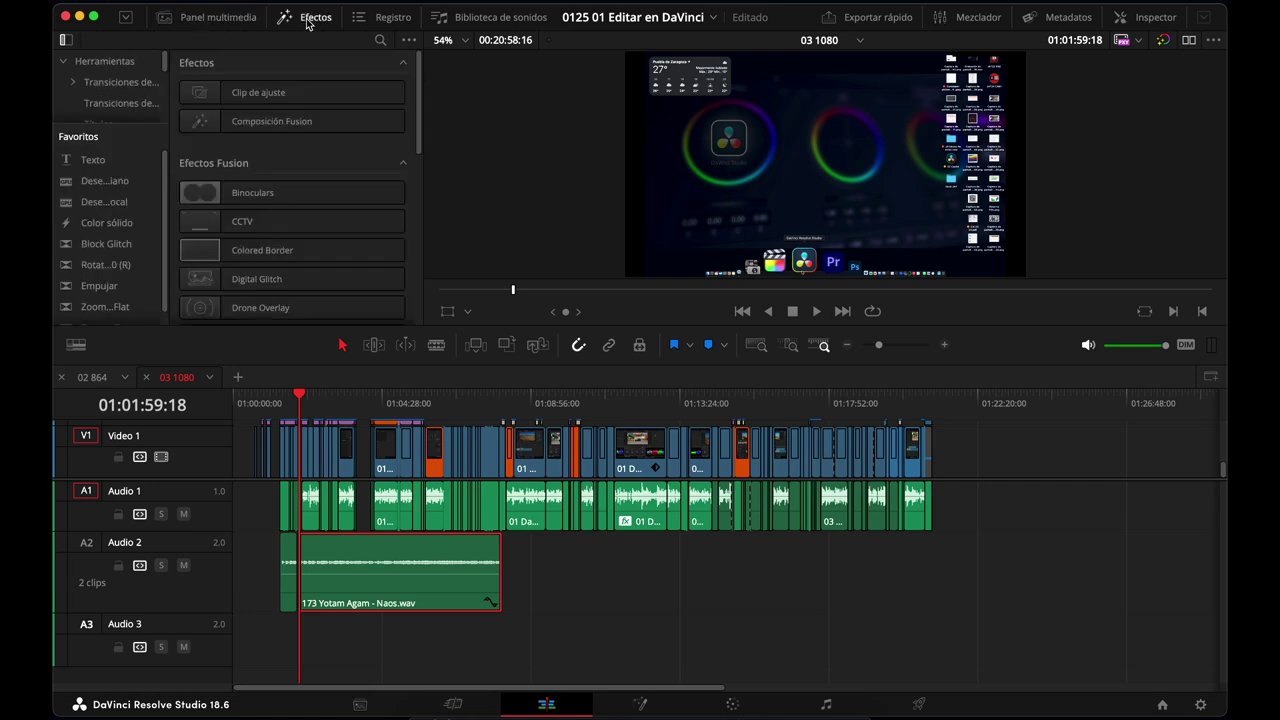
click(126, 19)
click(205, 17)
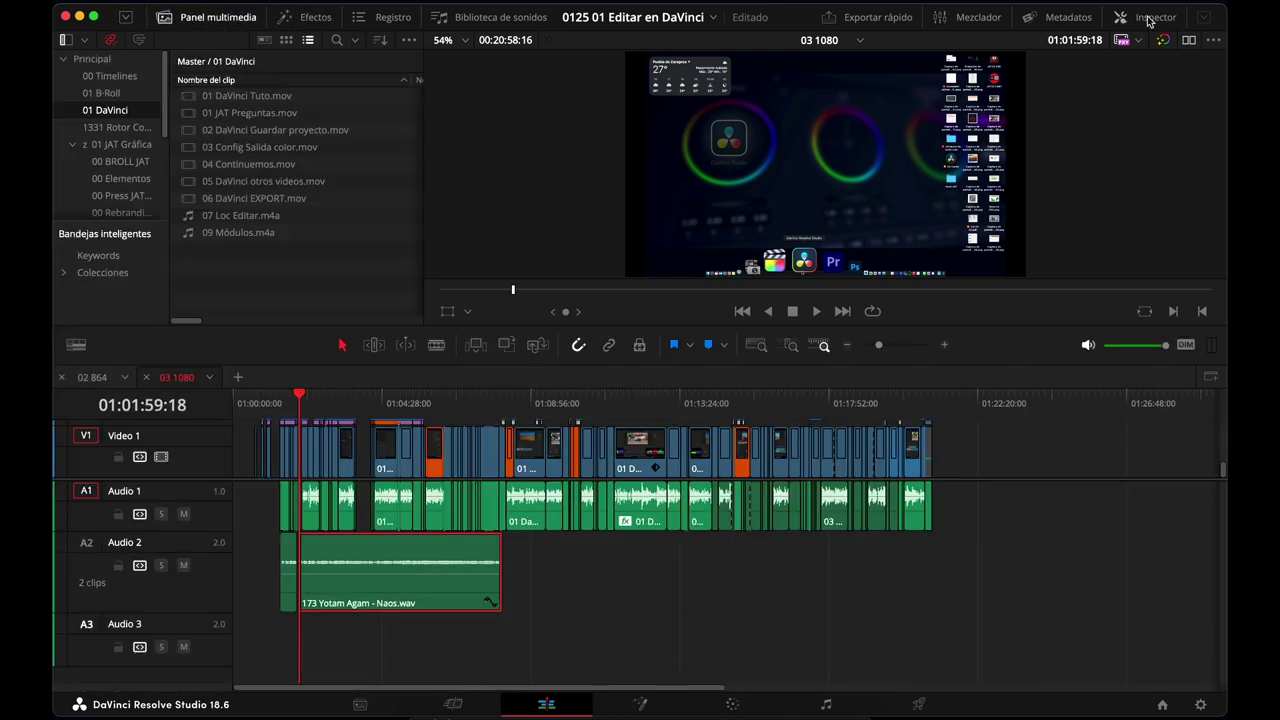
Resize the viewer and timeline, hide the clip settings, and adjust the video and Audio 2 track heights.
click(1149, 19)
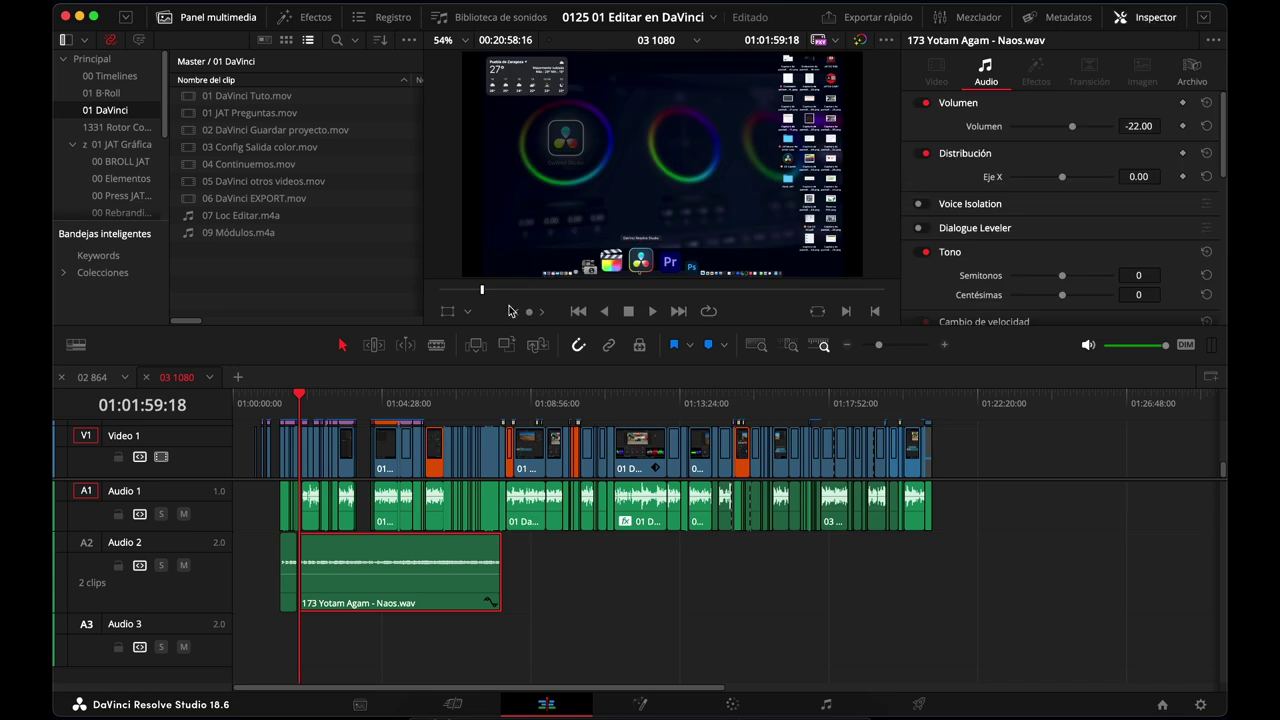
click(291, 366)
drag(291, 366, 284, 409)
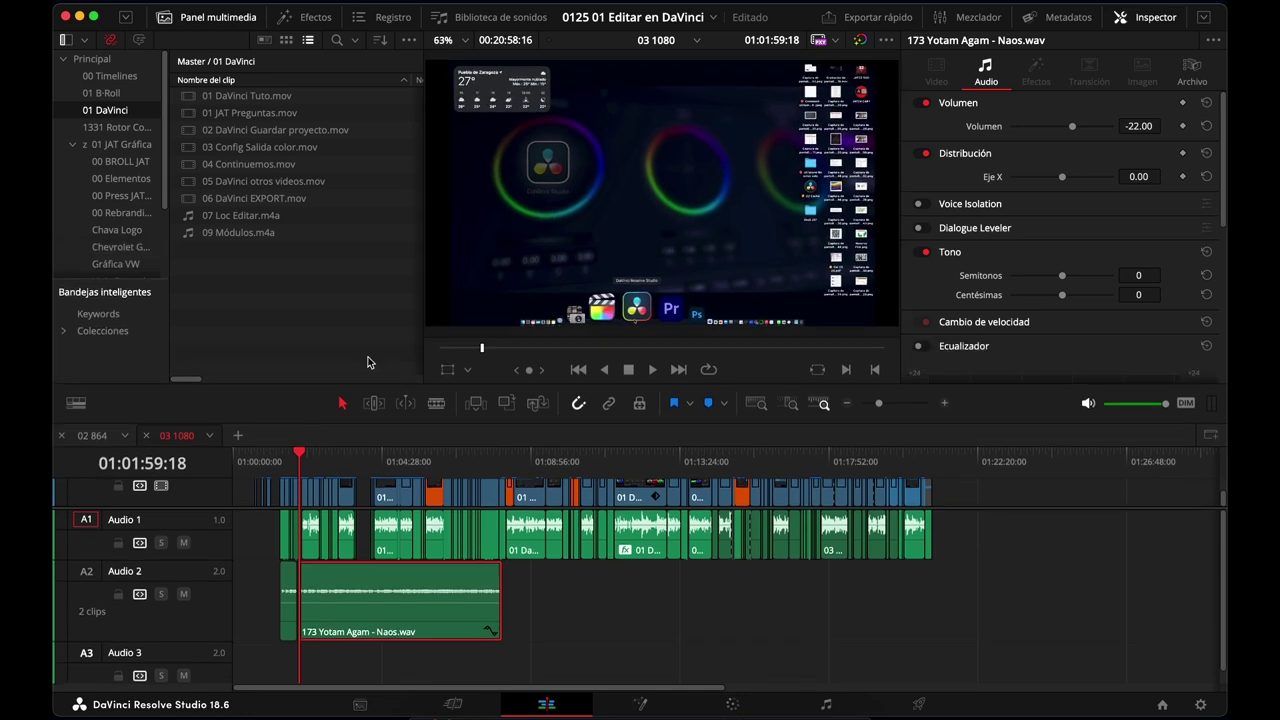
click(1140, 20)
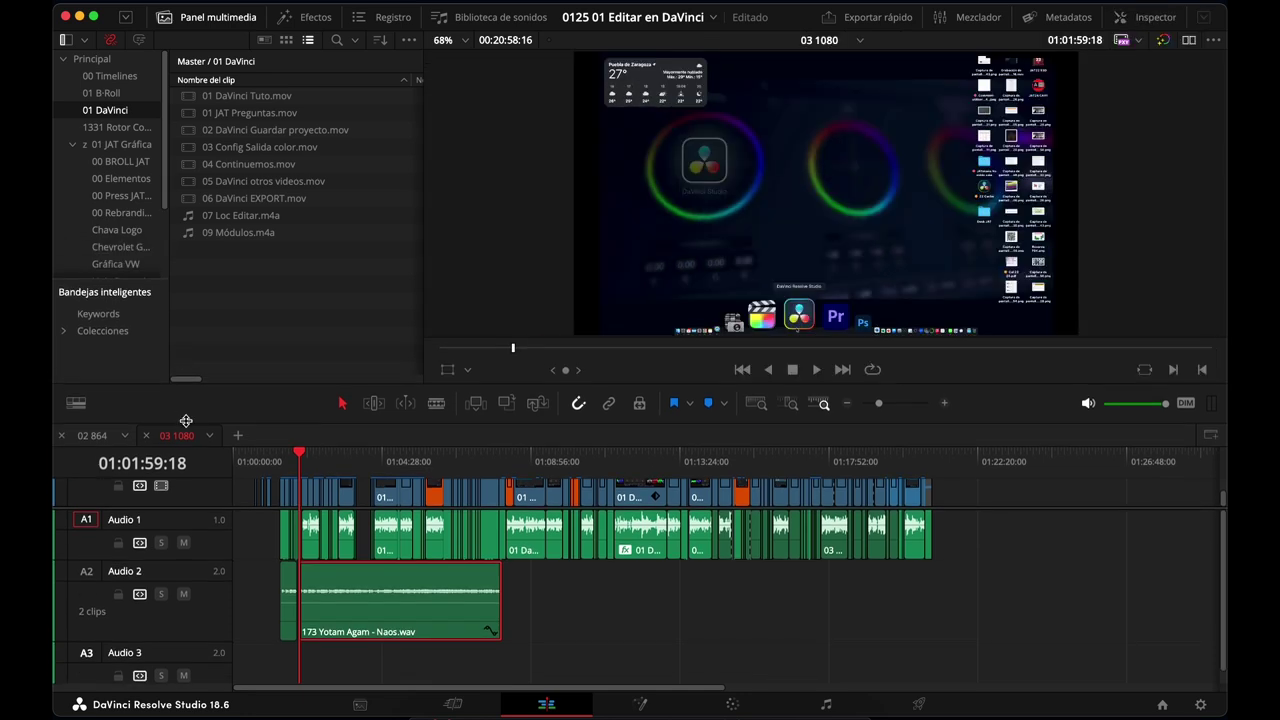
drag(186, 420, 182, 350)
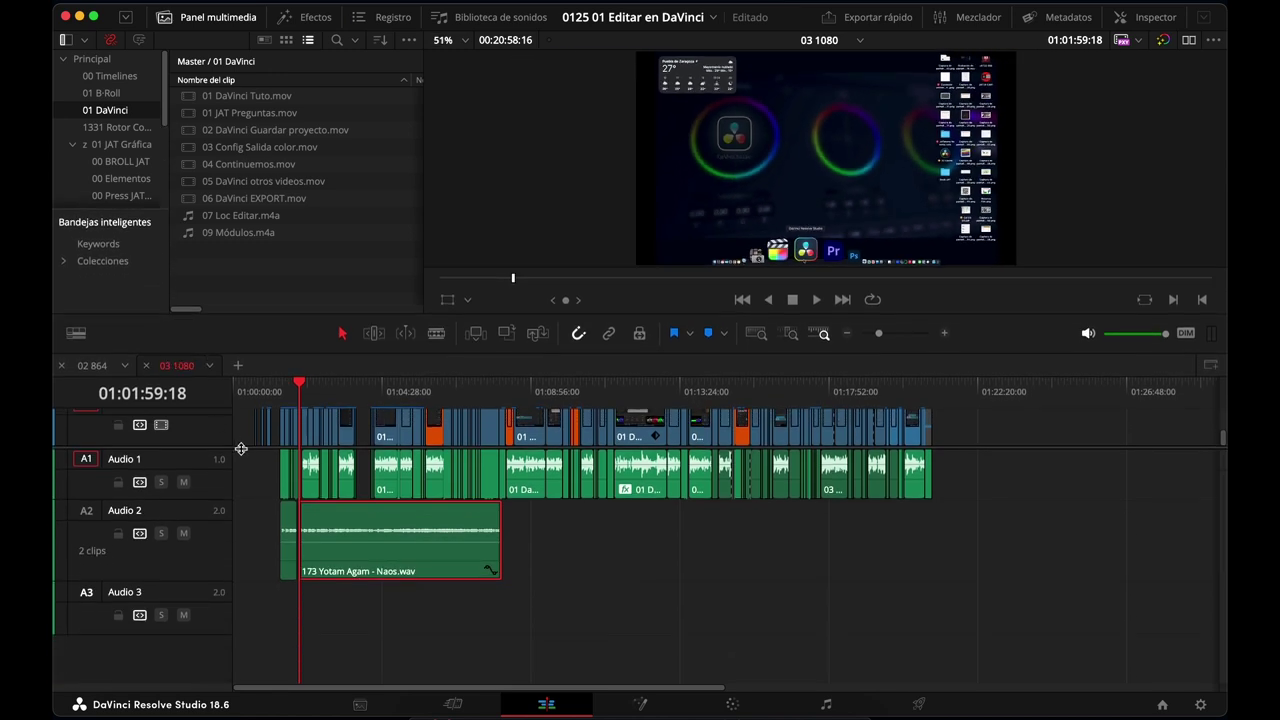
mouse_move(241, 449)
mouse_down()
mouse_move(226, 611)
mouse_move(243, 465)
mouse_up()
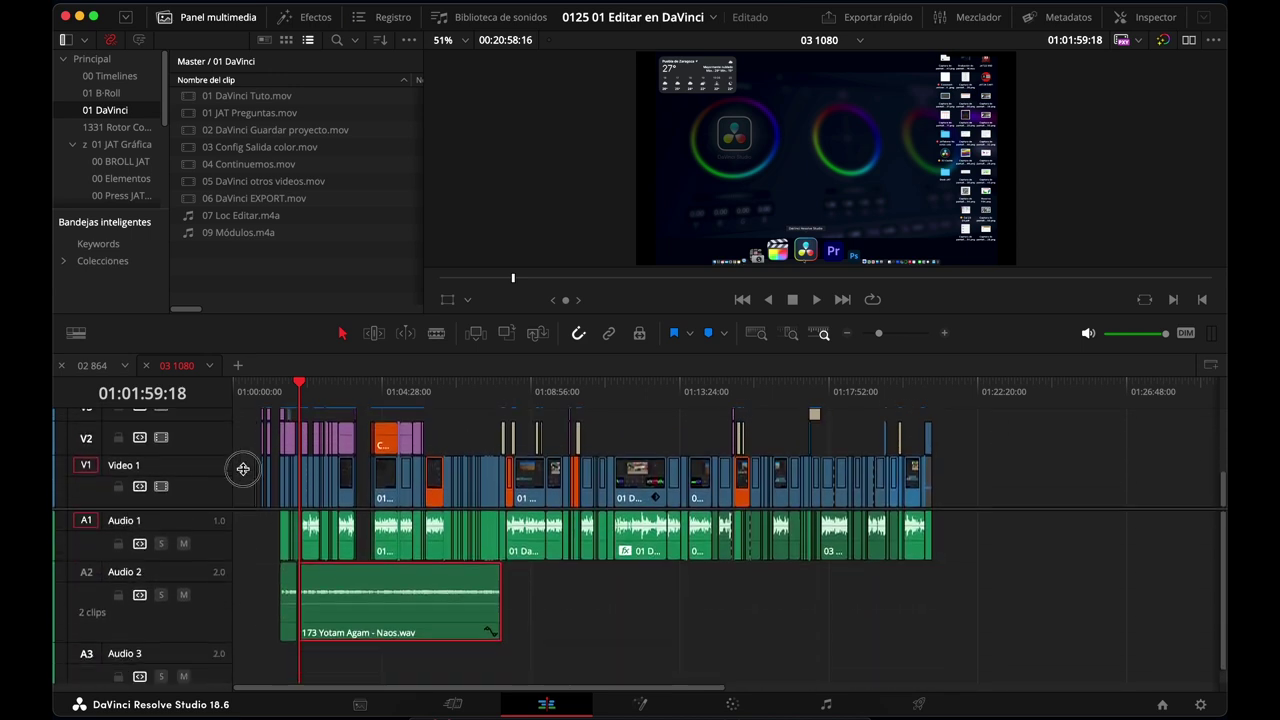
drag(222, 601, 213, 582)
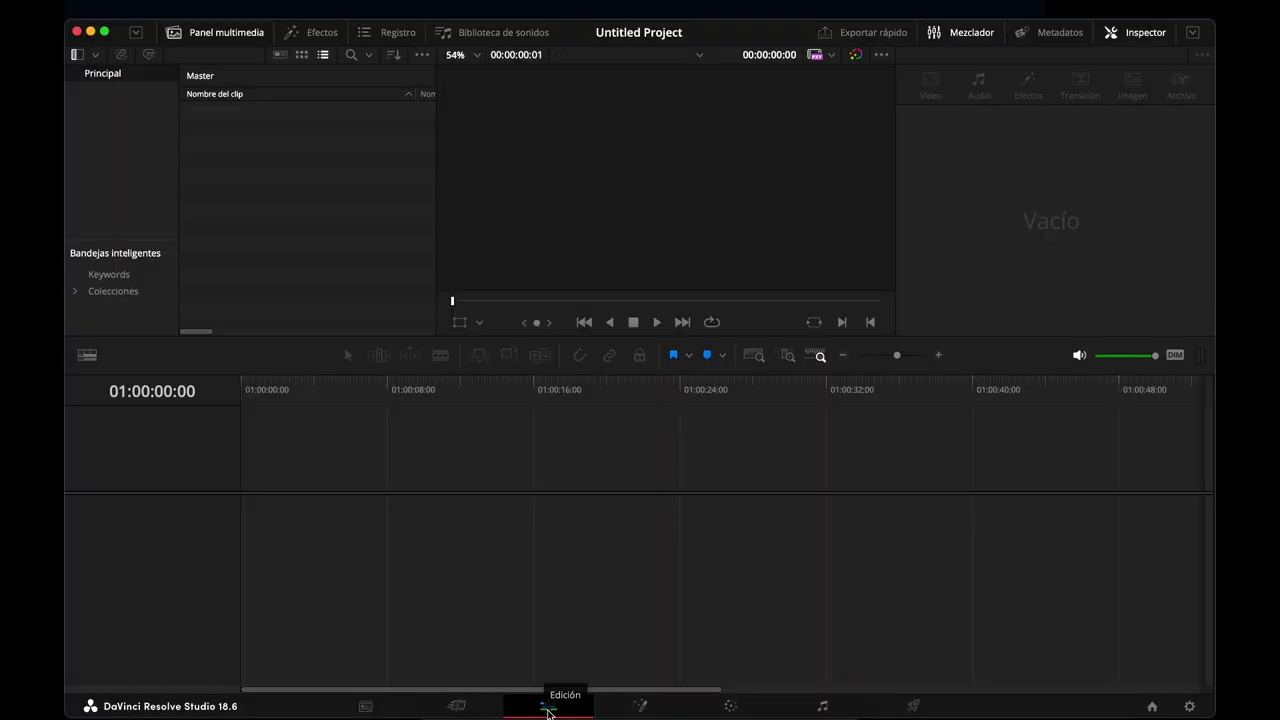
Create a trial bin under Principal with Crear bandeja, remove it again, and open the Archivo menu.
right_click(105, 78)
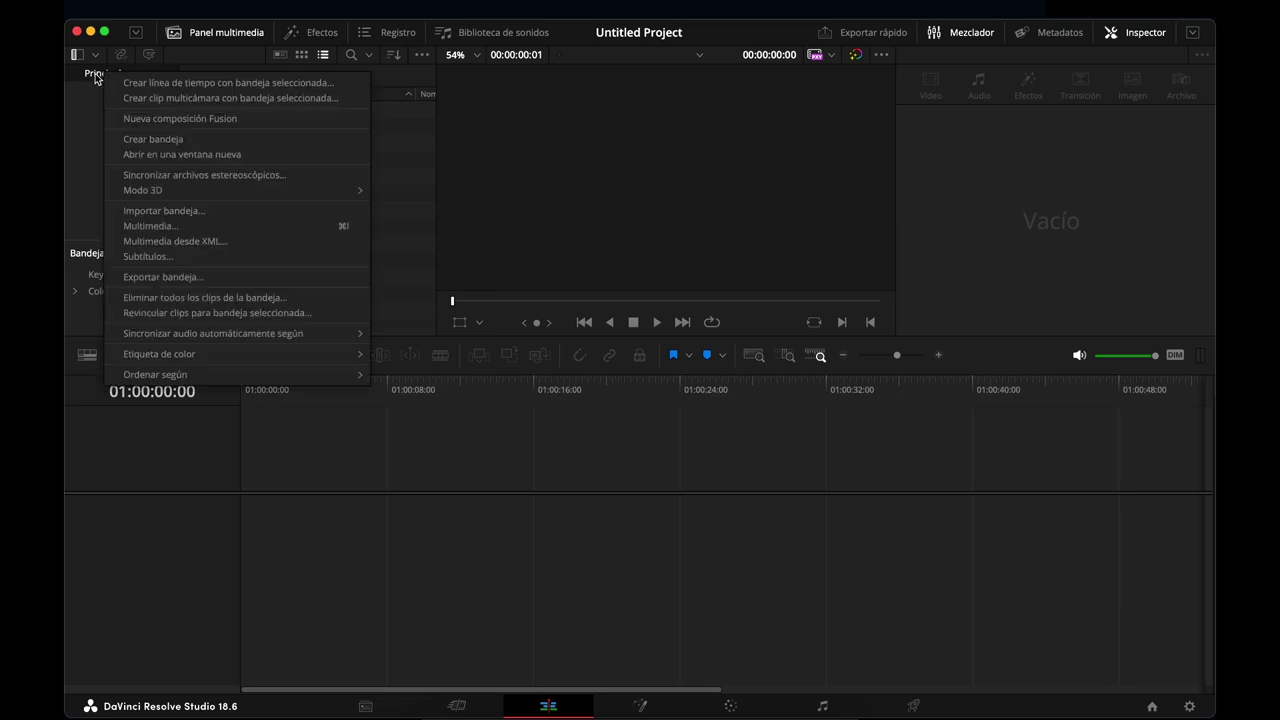
click(158, 140)
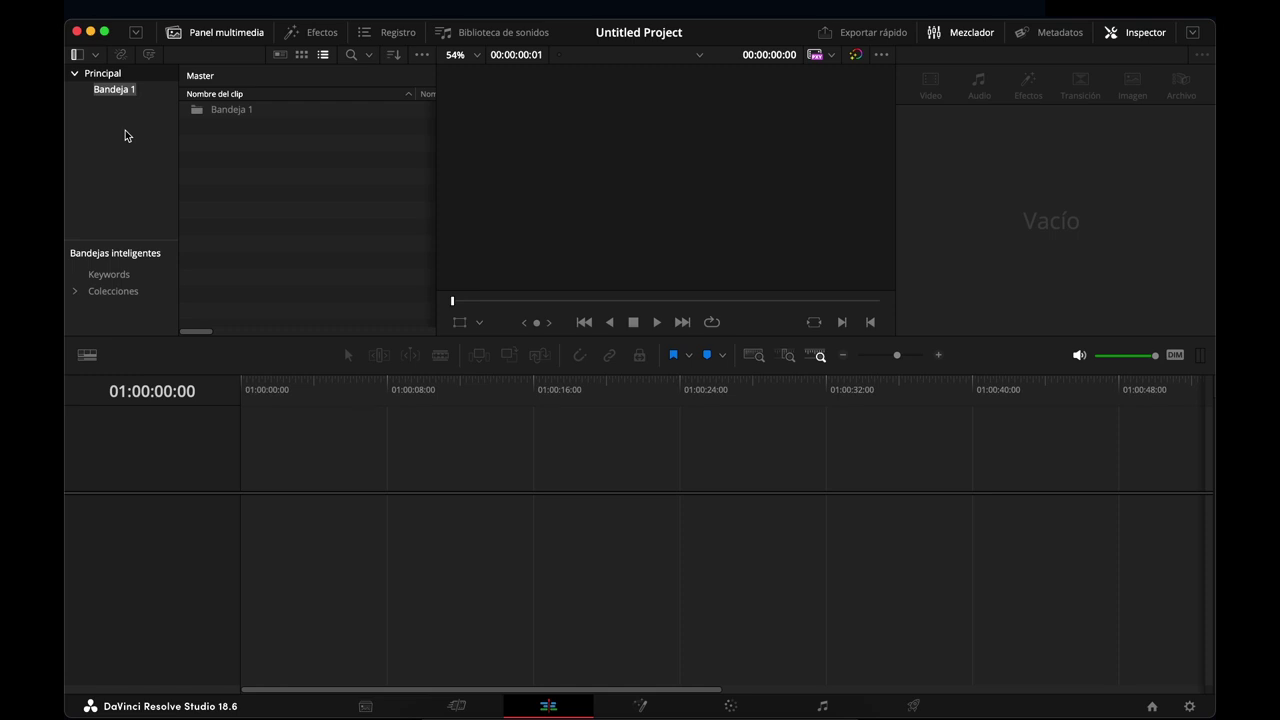
key(Return)
key(Delete)
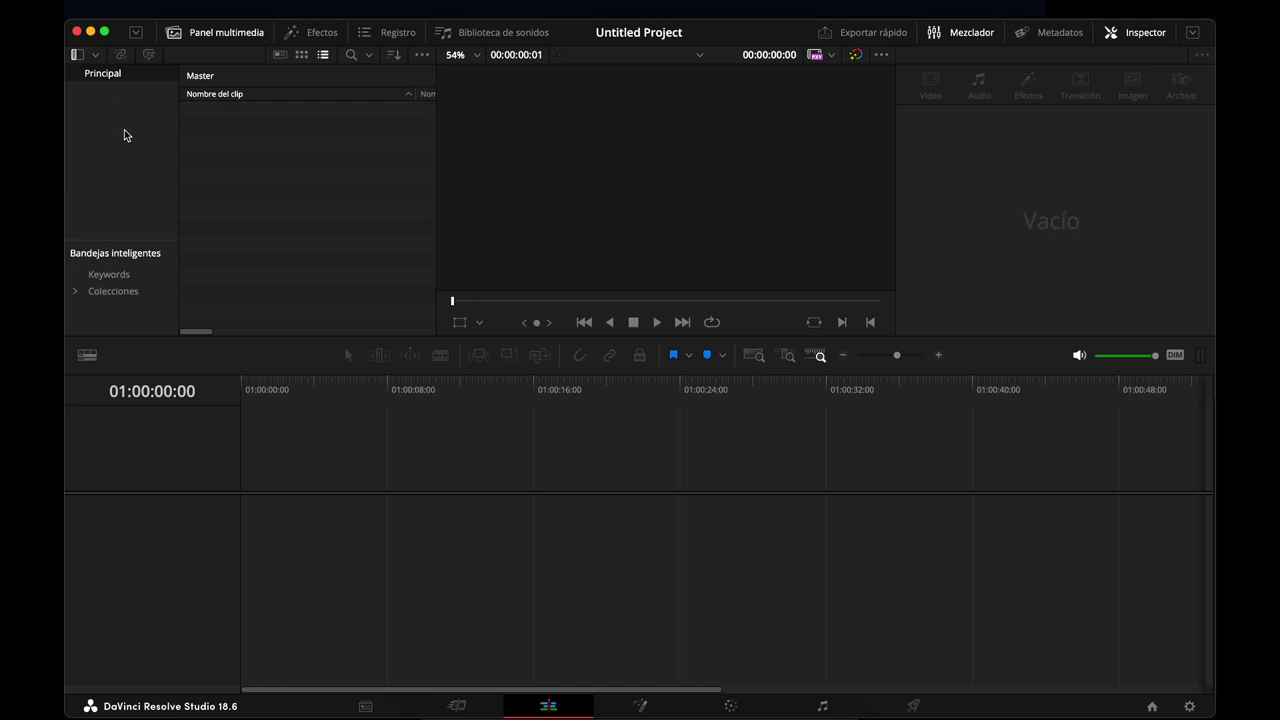
right_click(125, 130)
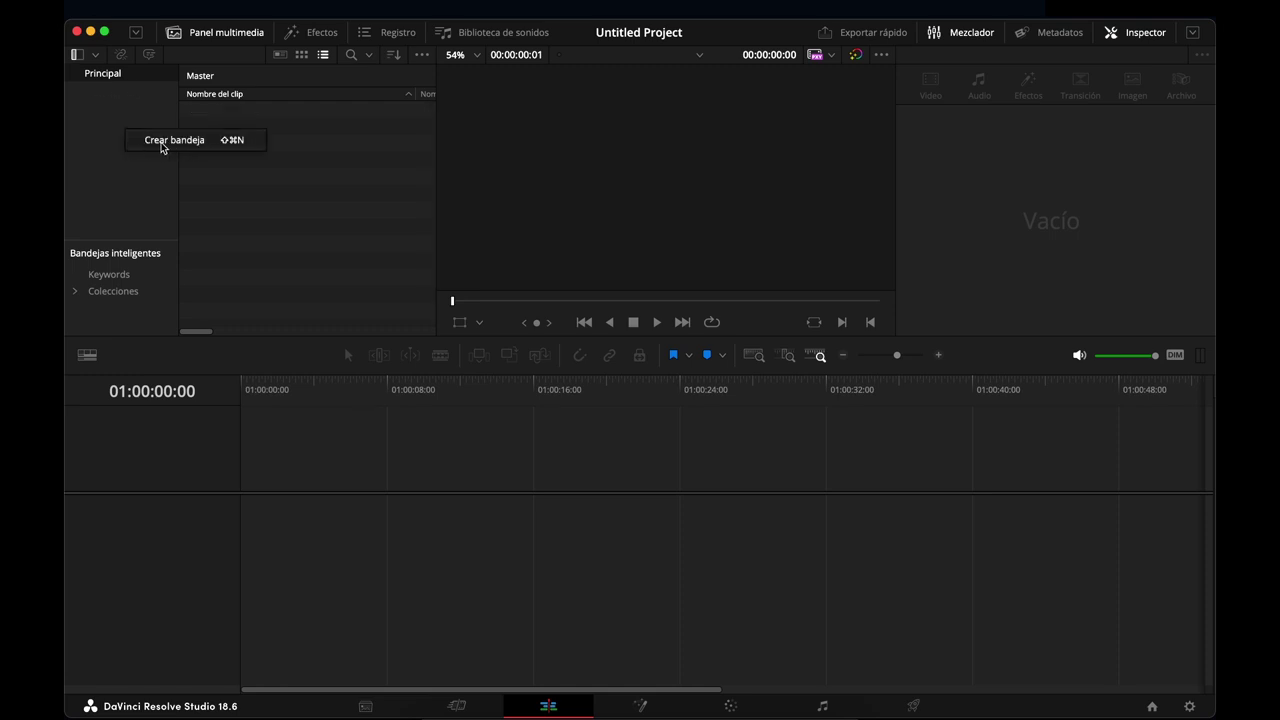
click(121, 111)
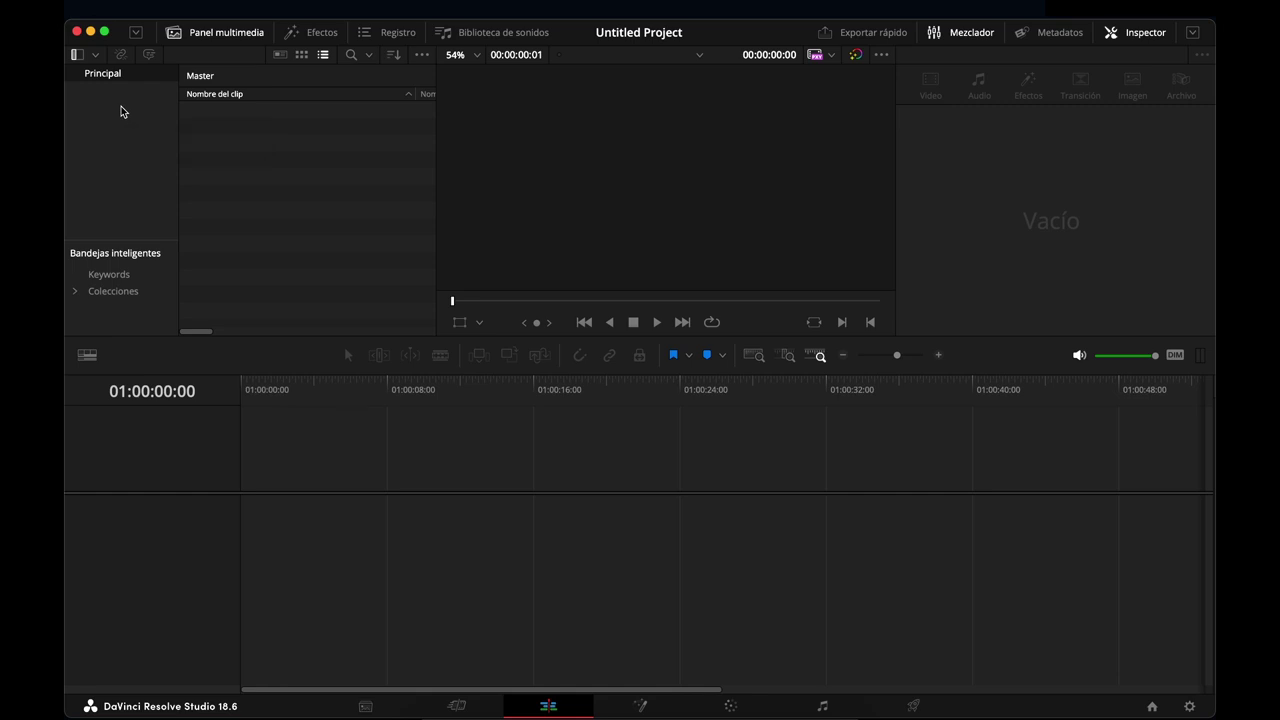
click(214, 9)
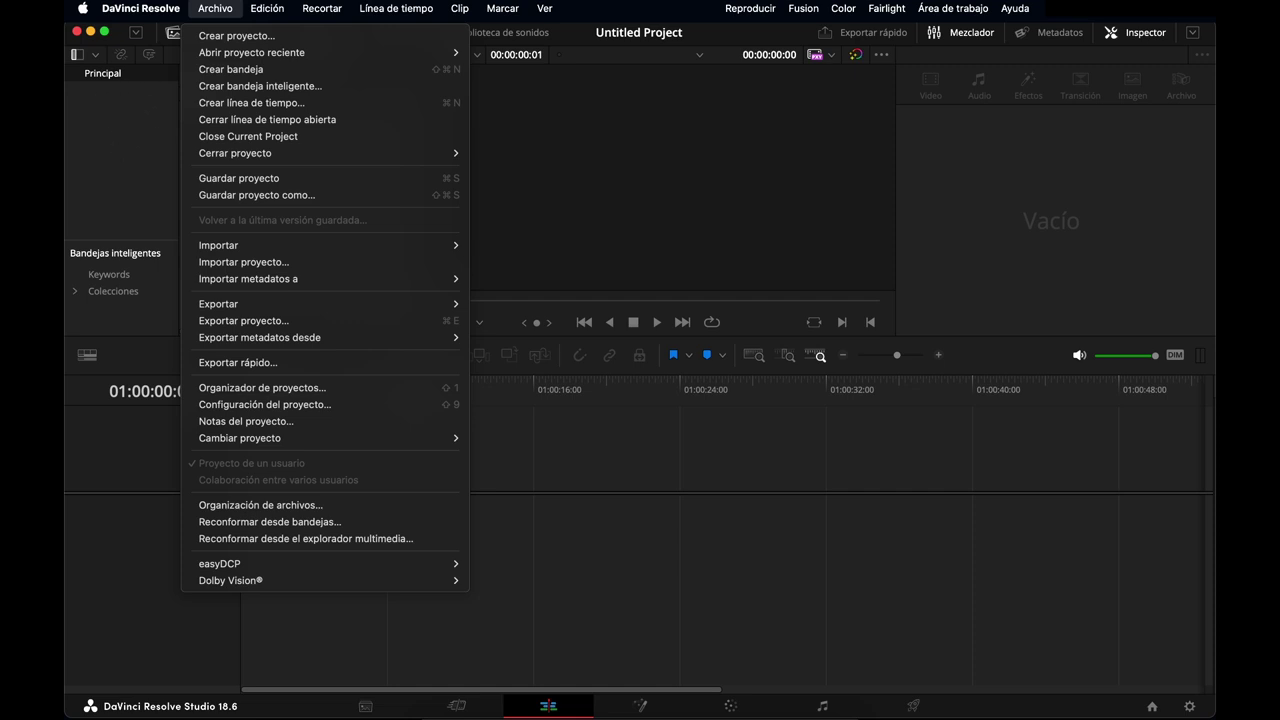
Import the Edic DaVinci folder into the Principal bin and match the project frame rate to the clips.
click(163, 191)
double_click(163, 191)
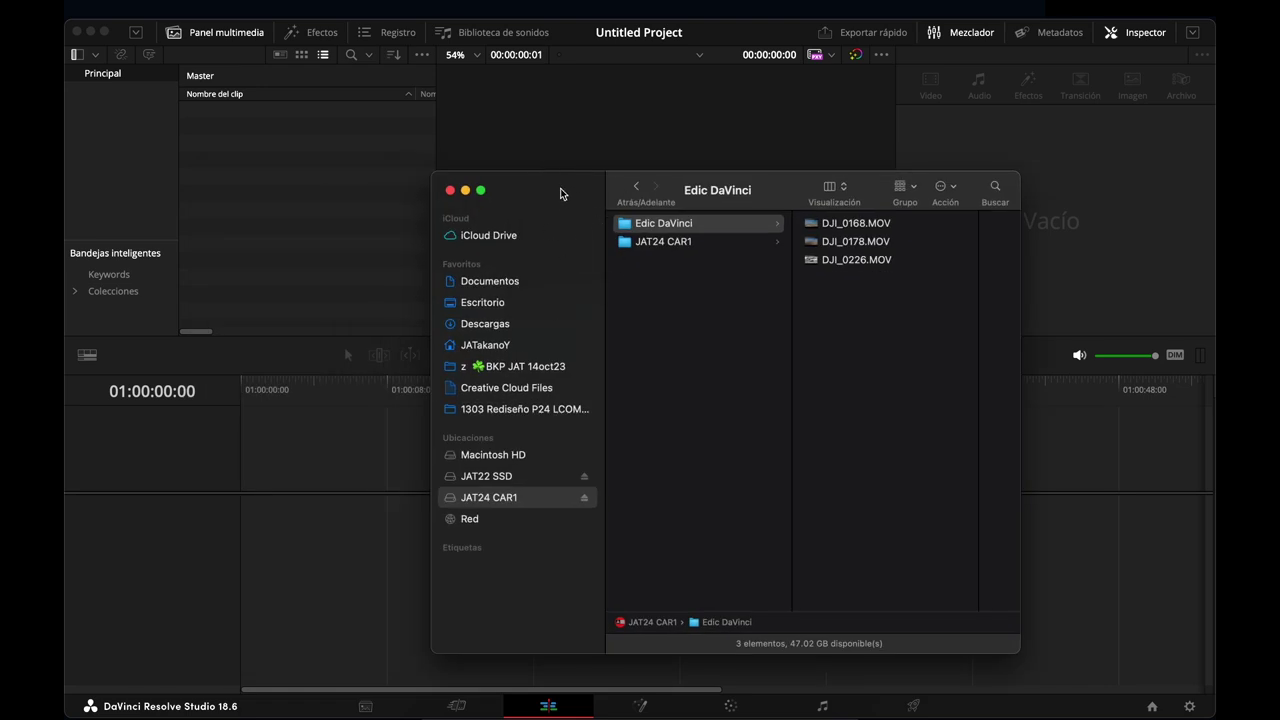
click(624, 225)
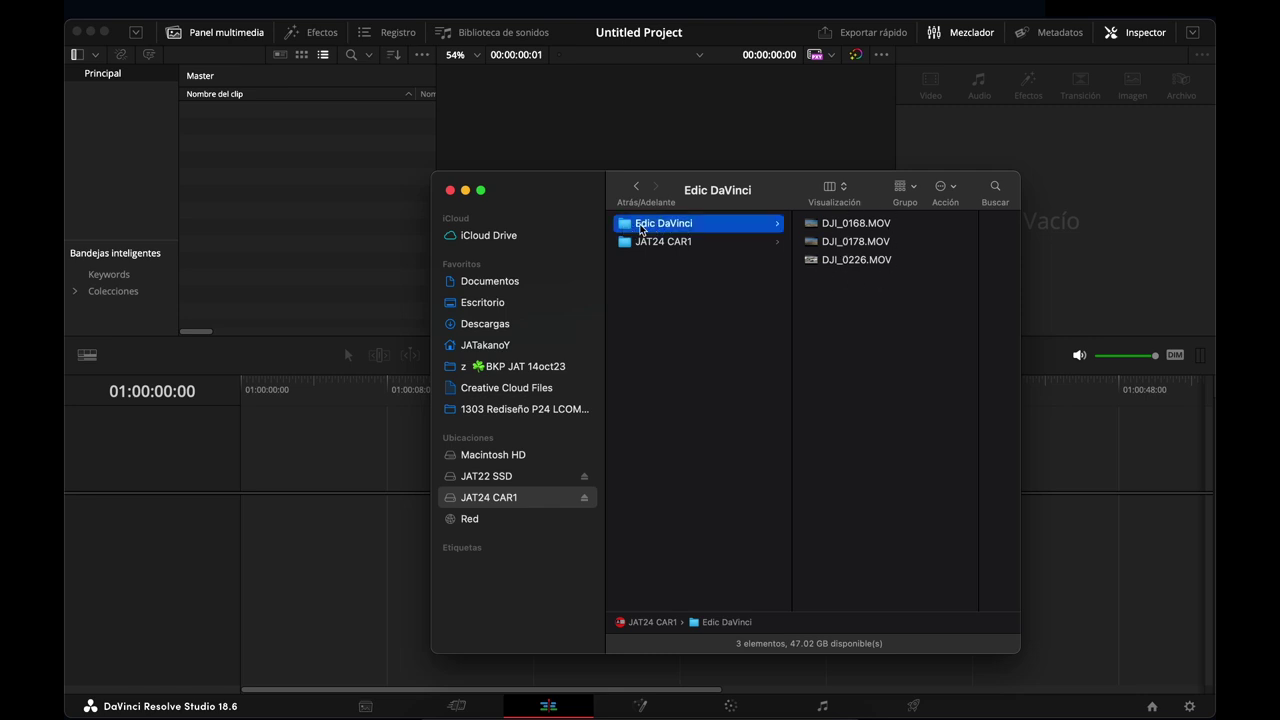
drag(624, 227, 101, 79)
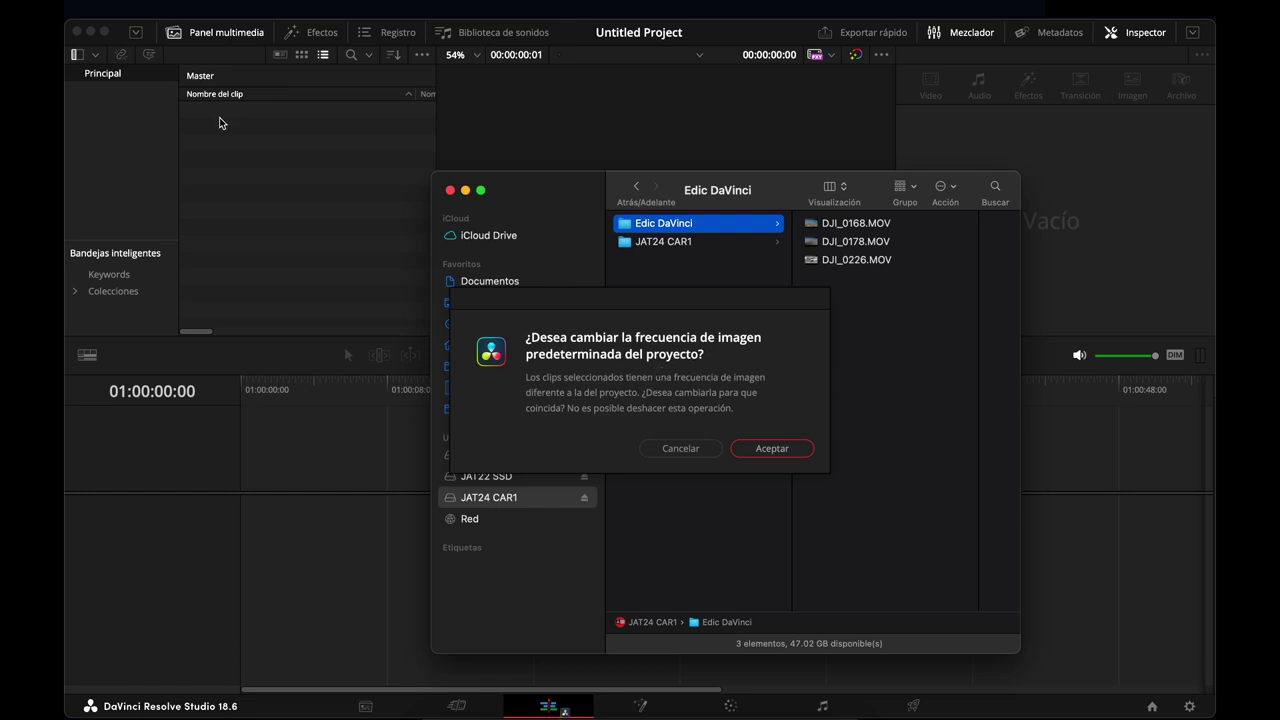
click(770, 448)
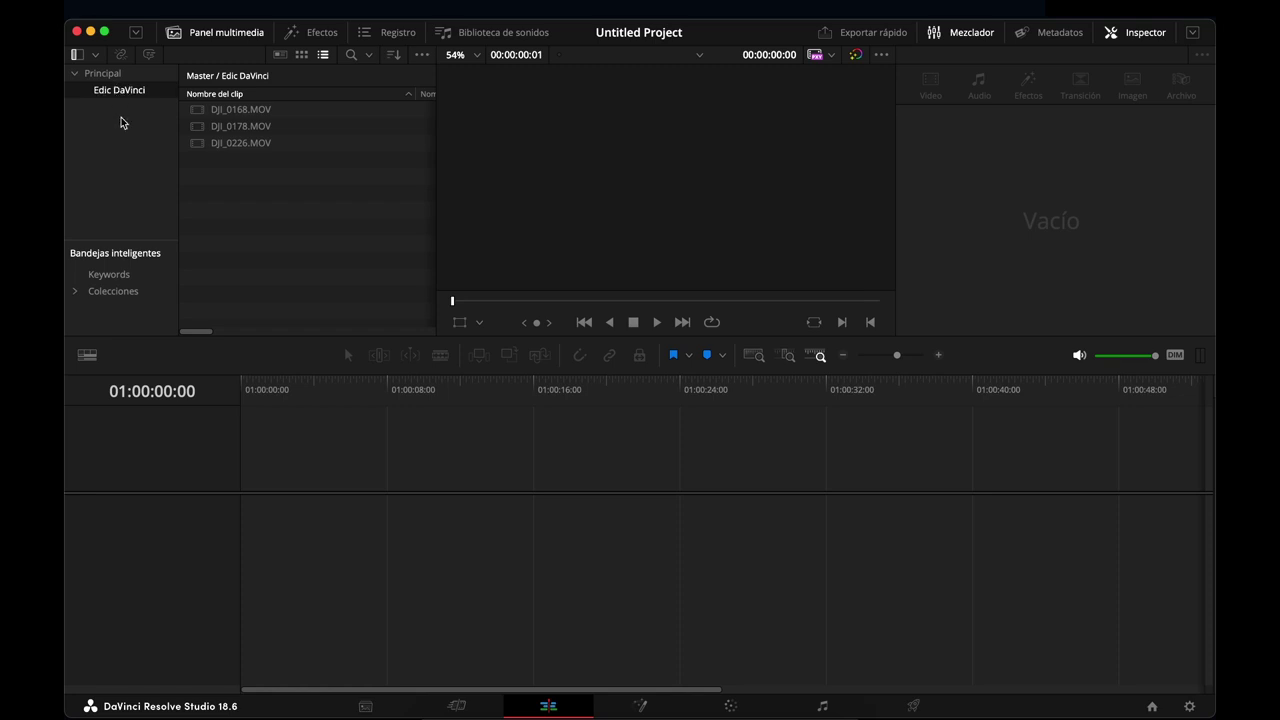
Scrub DJI_0168 to about 32 seconds and DJI_0178 to the red car shot, then hide the Inspector.
click(240, 109)
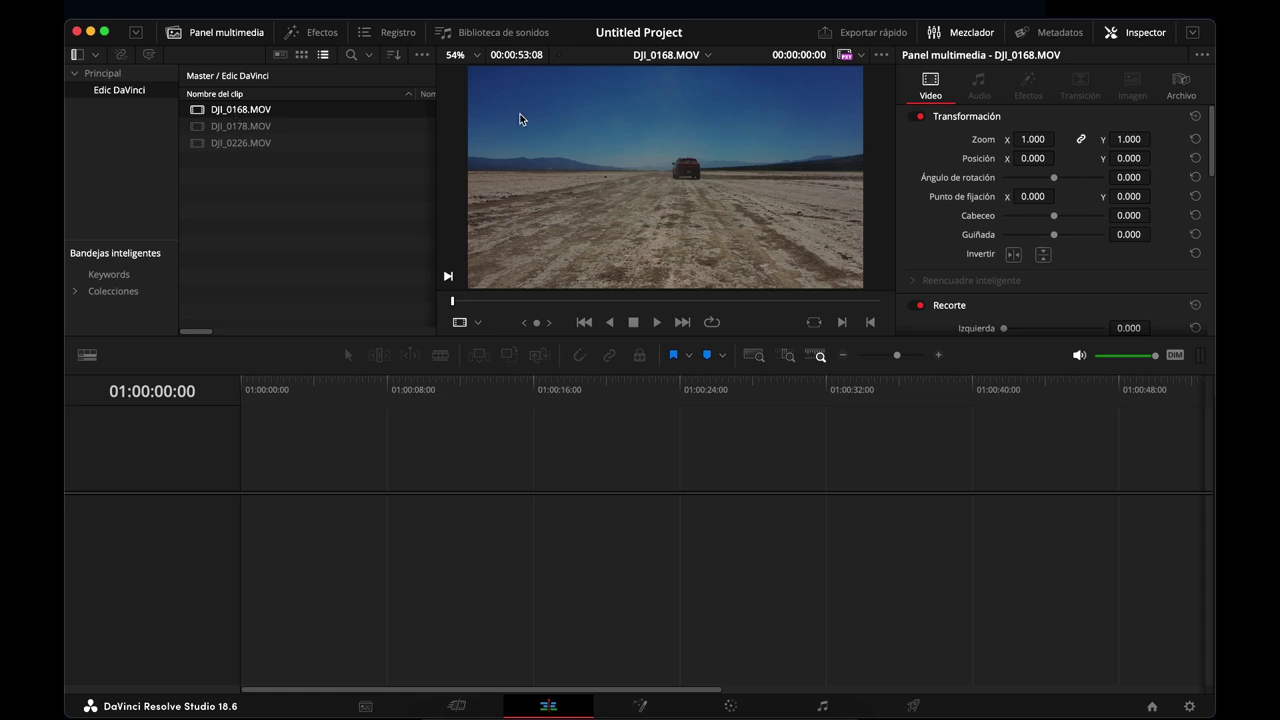
click(497, 302)
drag(497, 302, 712, 301)
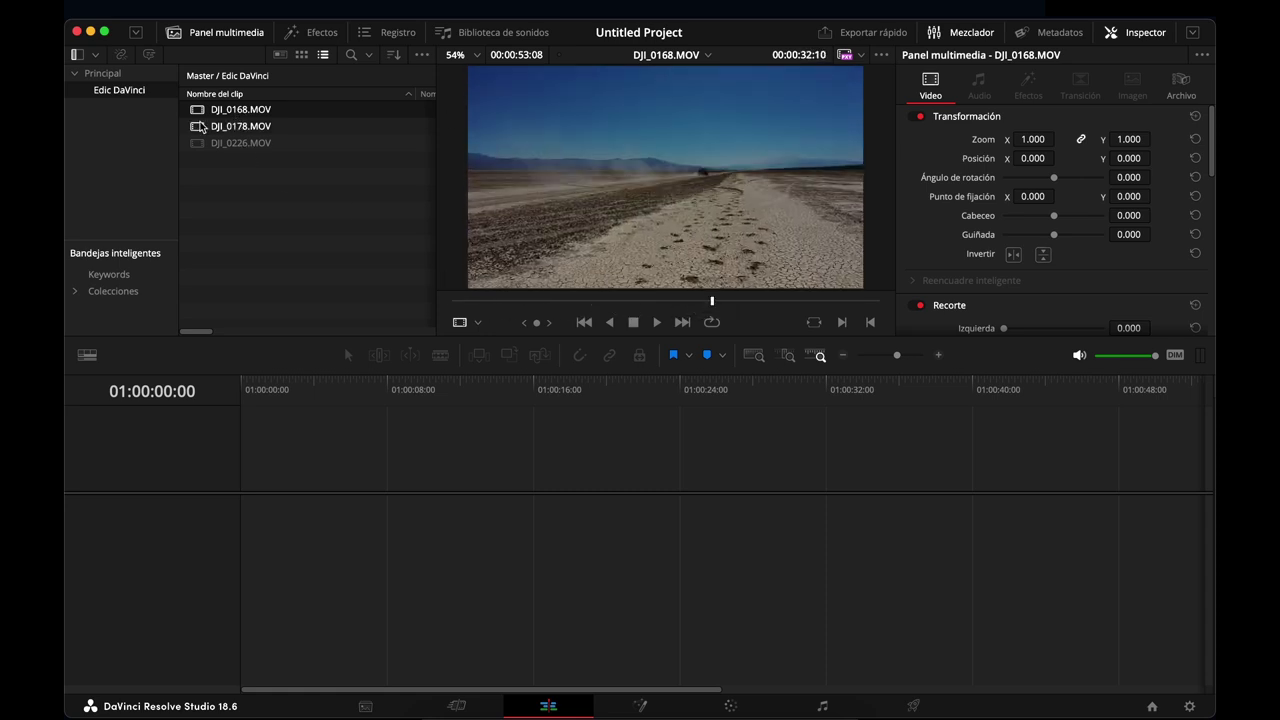
click(200, 126)
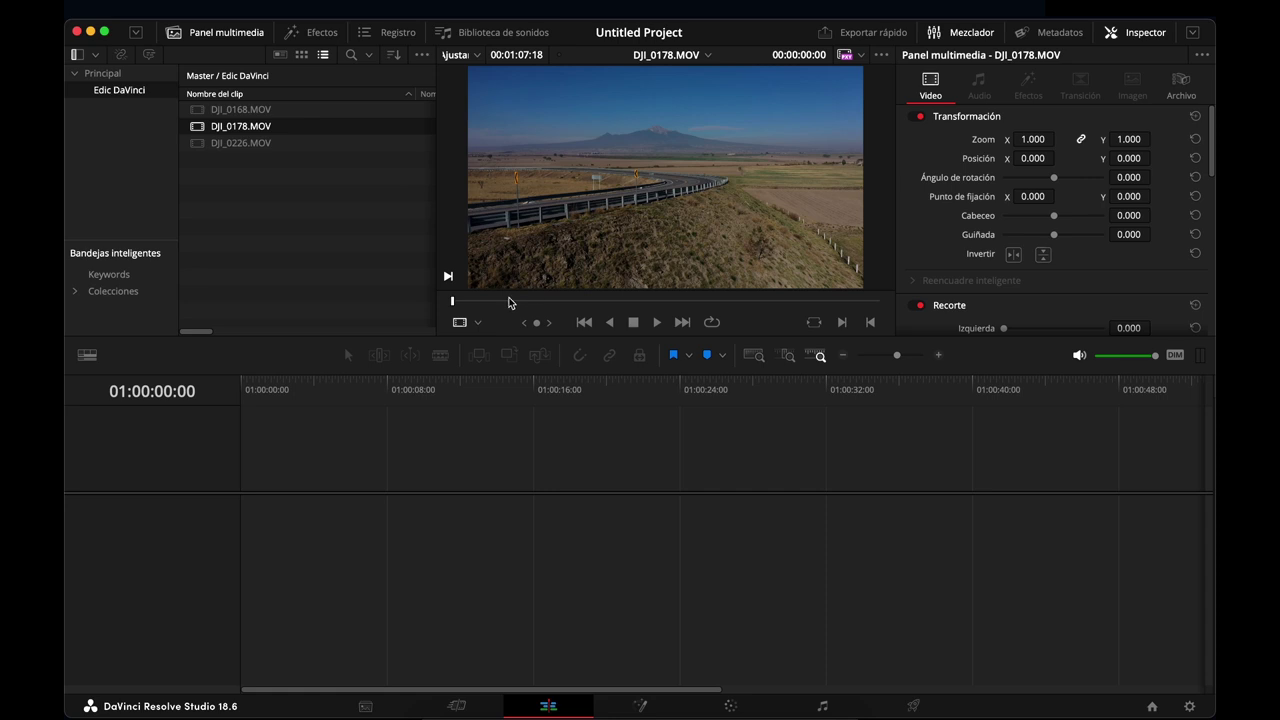
drag(494, 302, 608, 301)
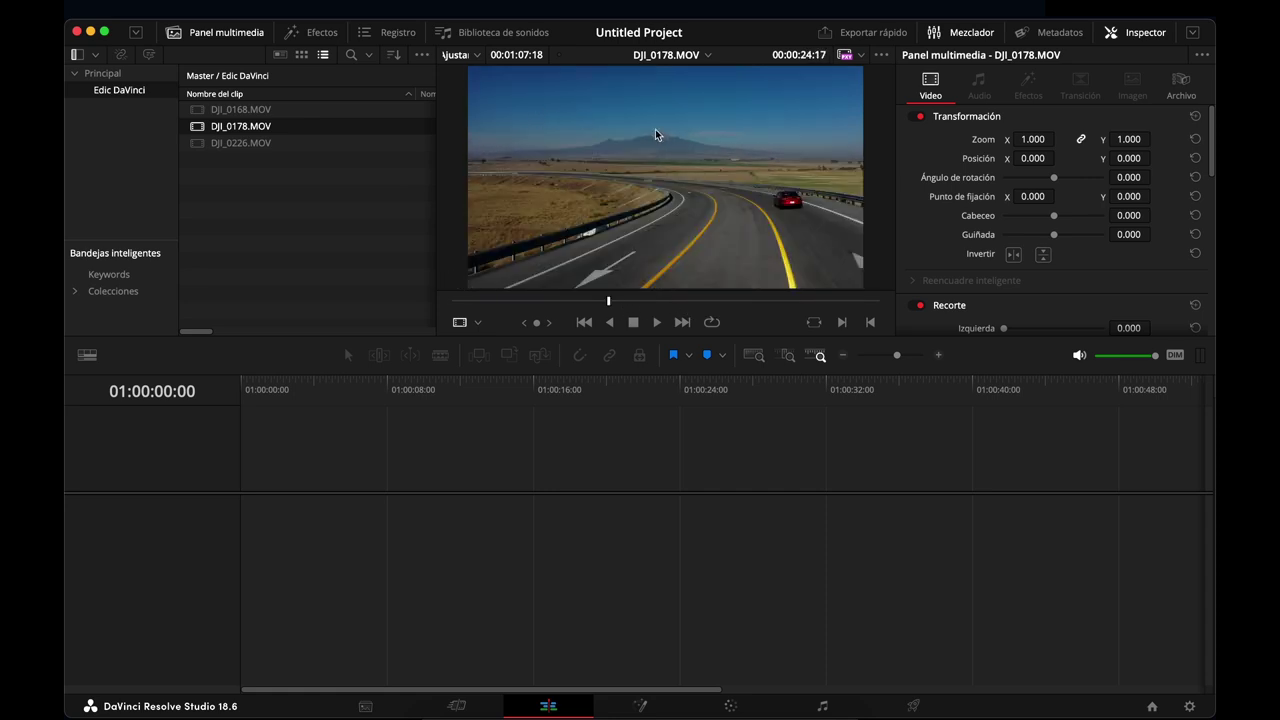
click(1135, 37)
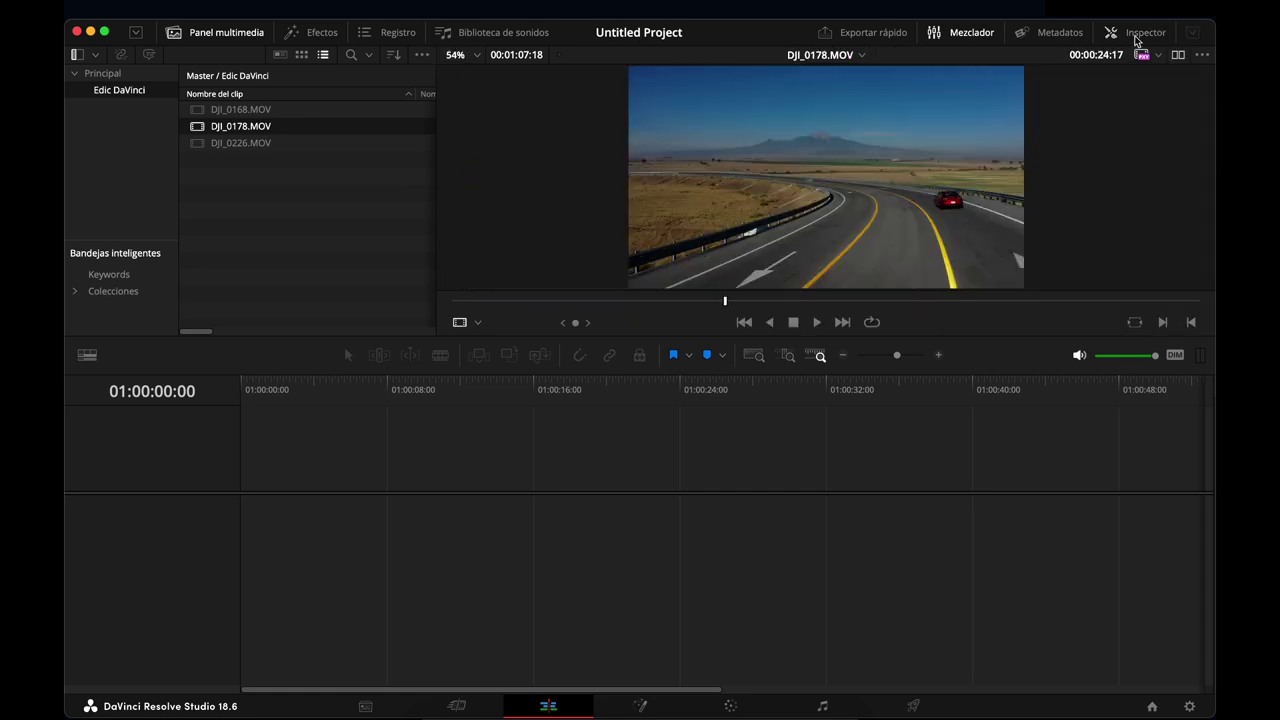
Toggle the dual-viewer and Inspector modes, ending in a single viewer with DJI_0226's properties shown.
click(1179, 57)
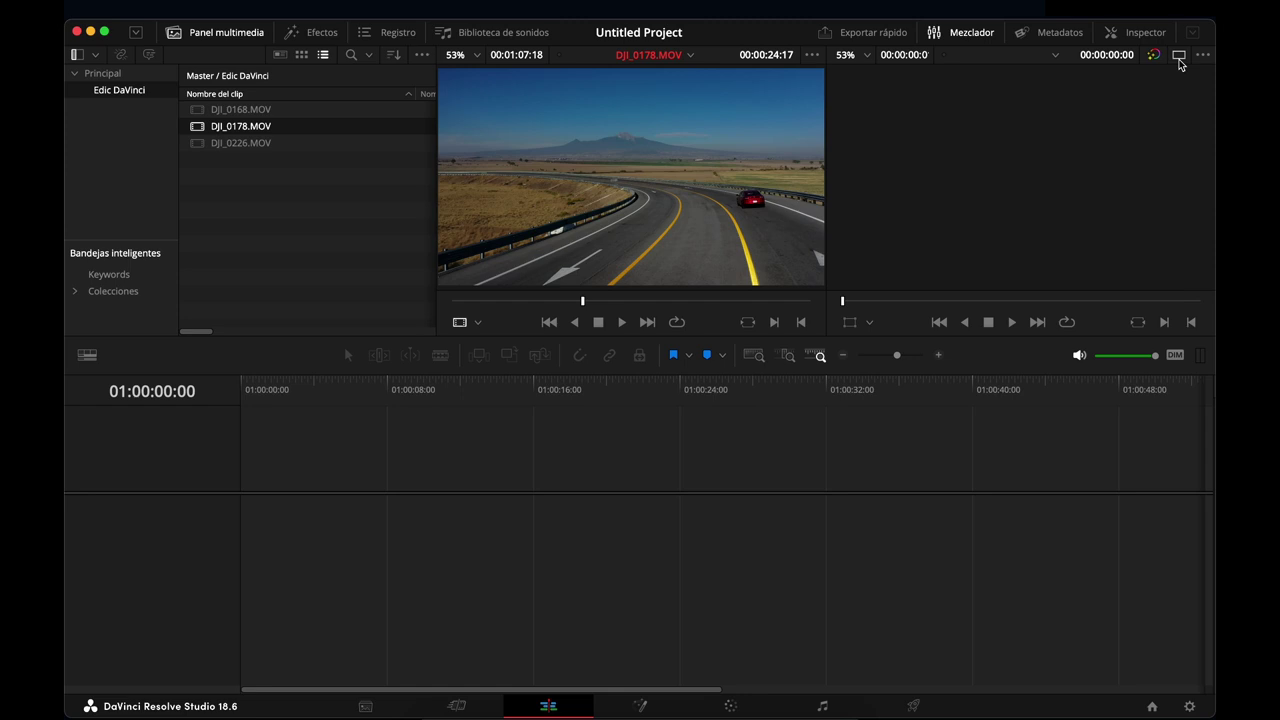
click(1179, 60)
click(1147, 36)
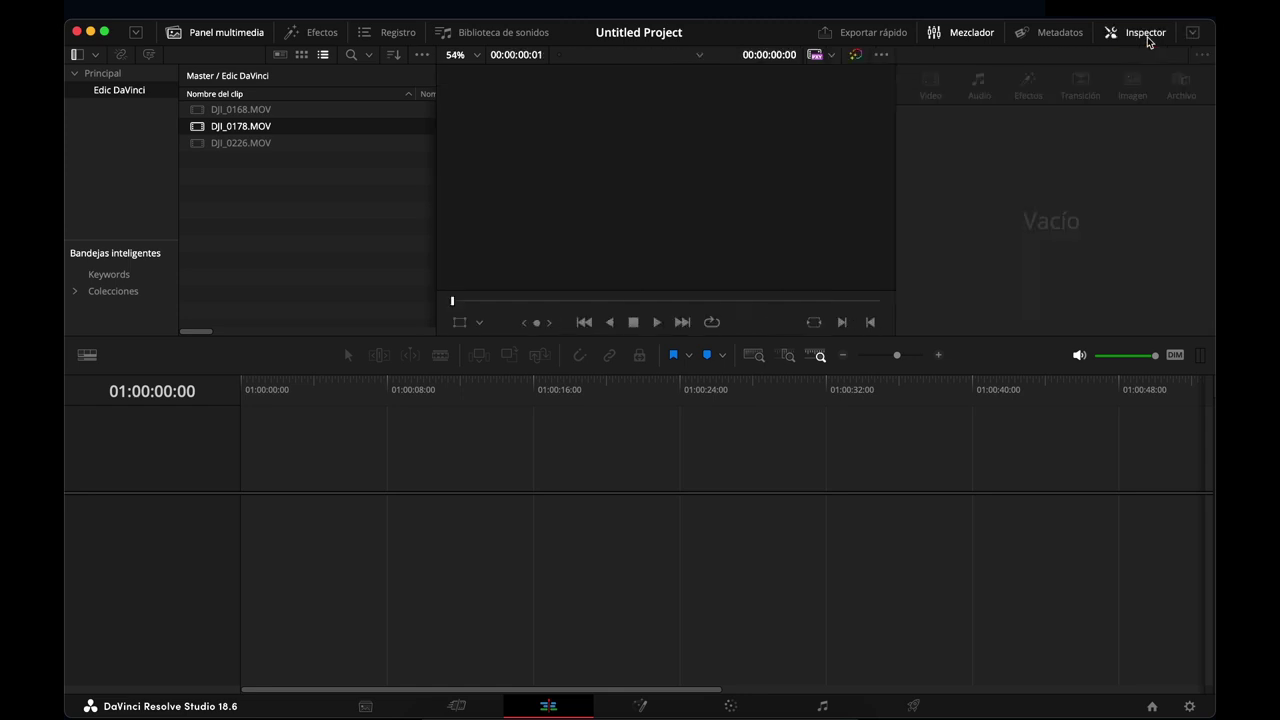
click(1149, 42)
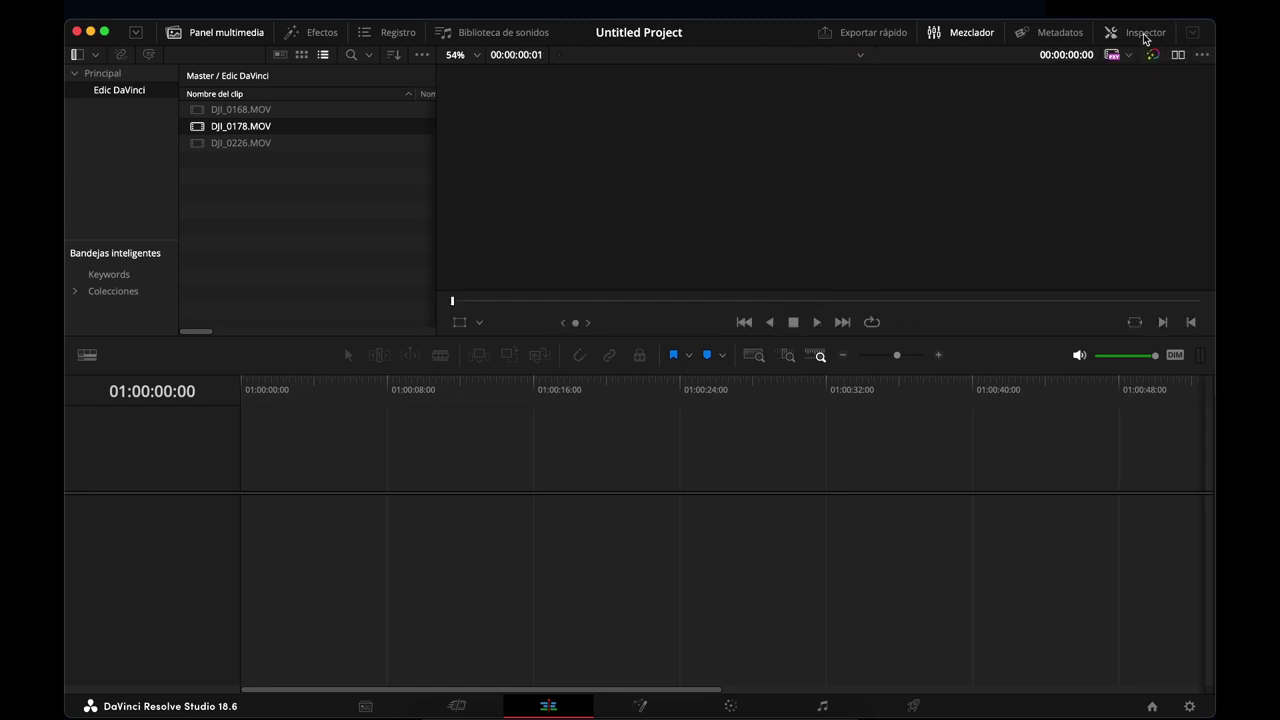
click(1145, 38)
click(1145, 38)
click(1179, 58)
click(1179, 57)
click(1179, 57)
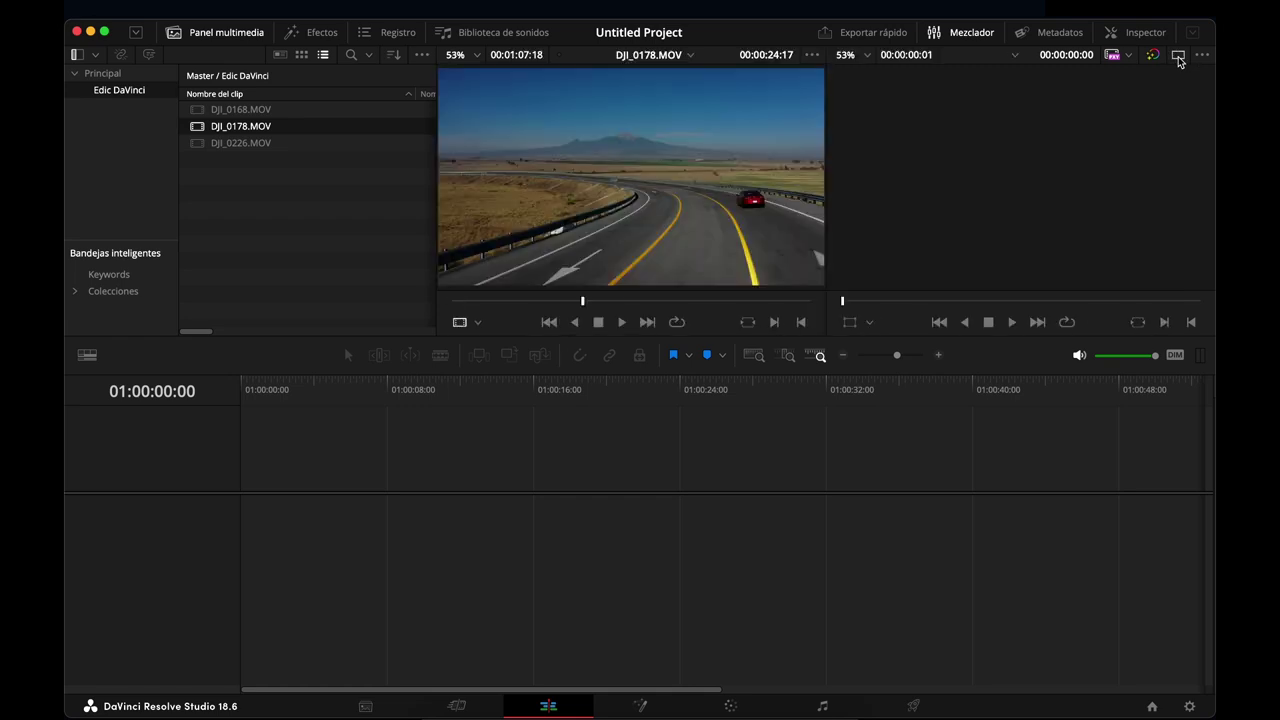
click(1179, 57)
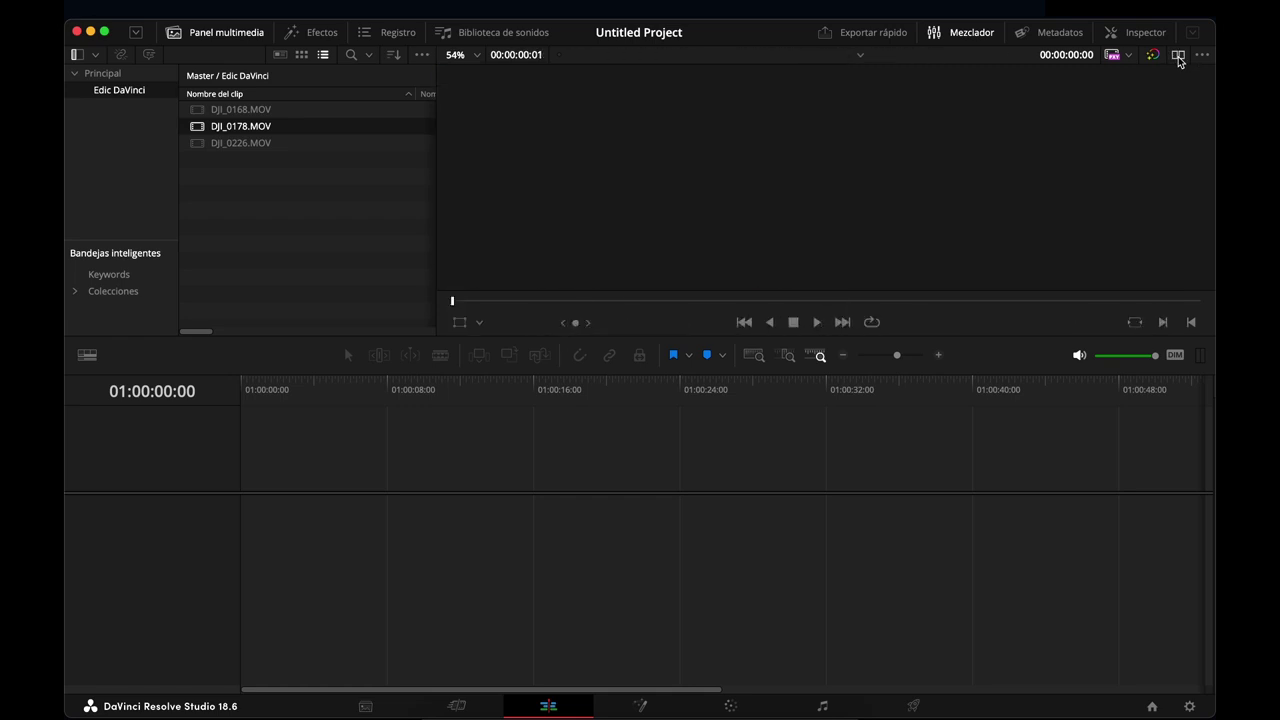
click(1179, 57)
click(1179, 57)
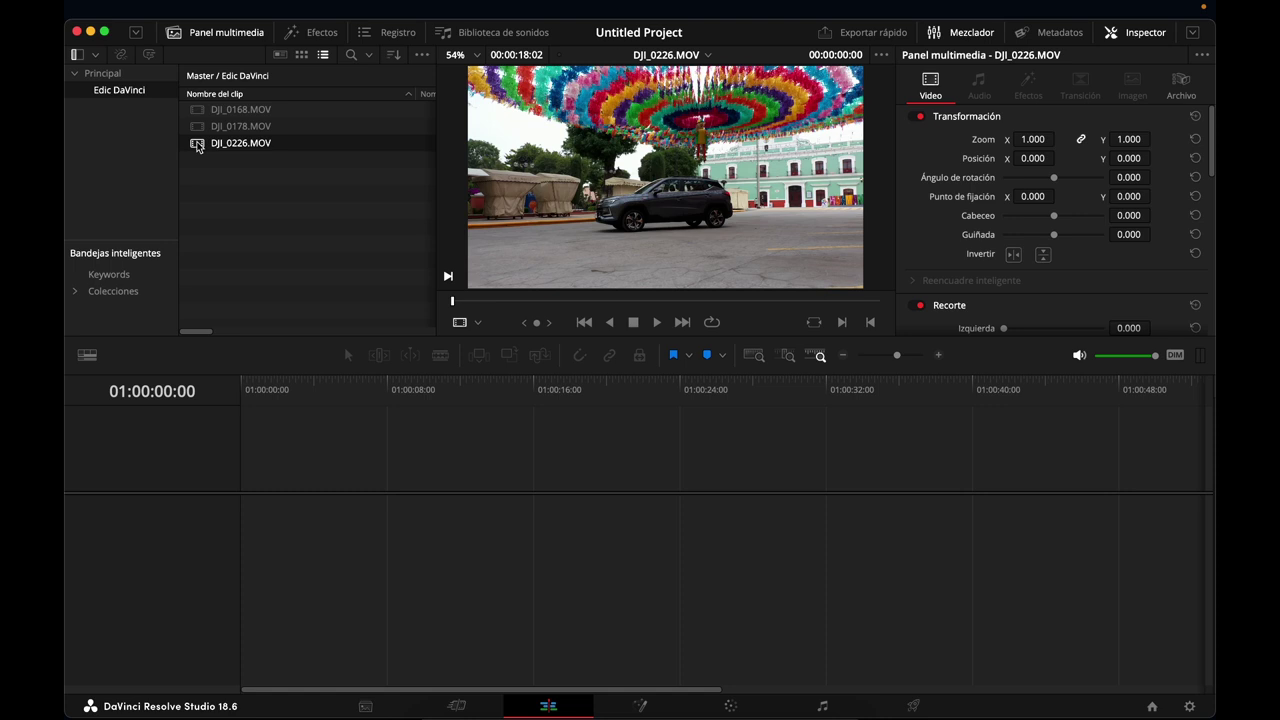
Drag DJI_0226.MOV into the empty timeline, creating Timeline 1 with it on Video 1 and Audio 1.
drag(197, 146, 306, 416)
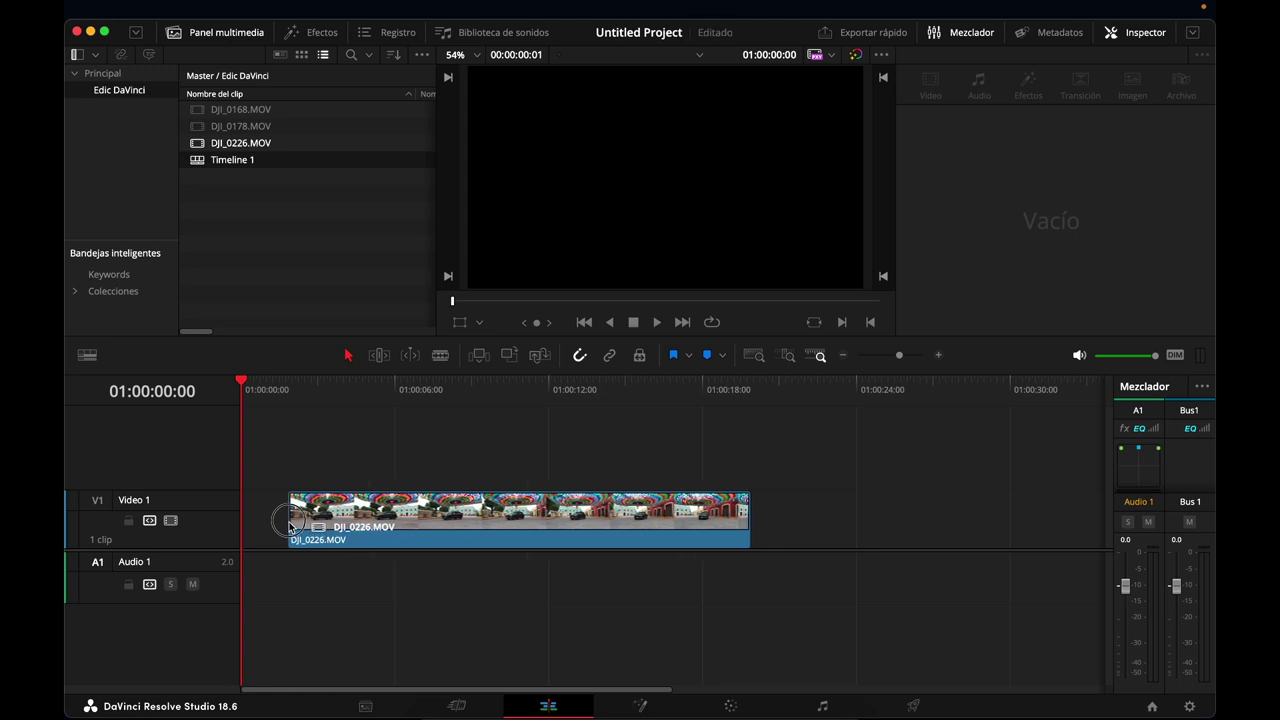
drag(306, 416, 295, 527)
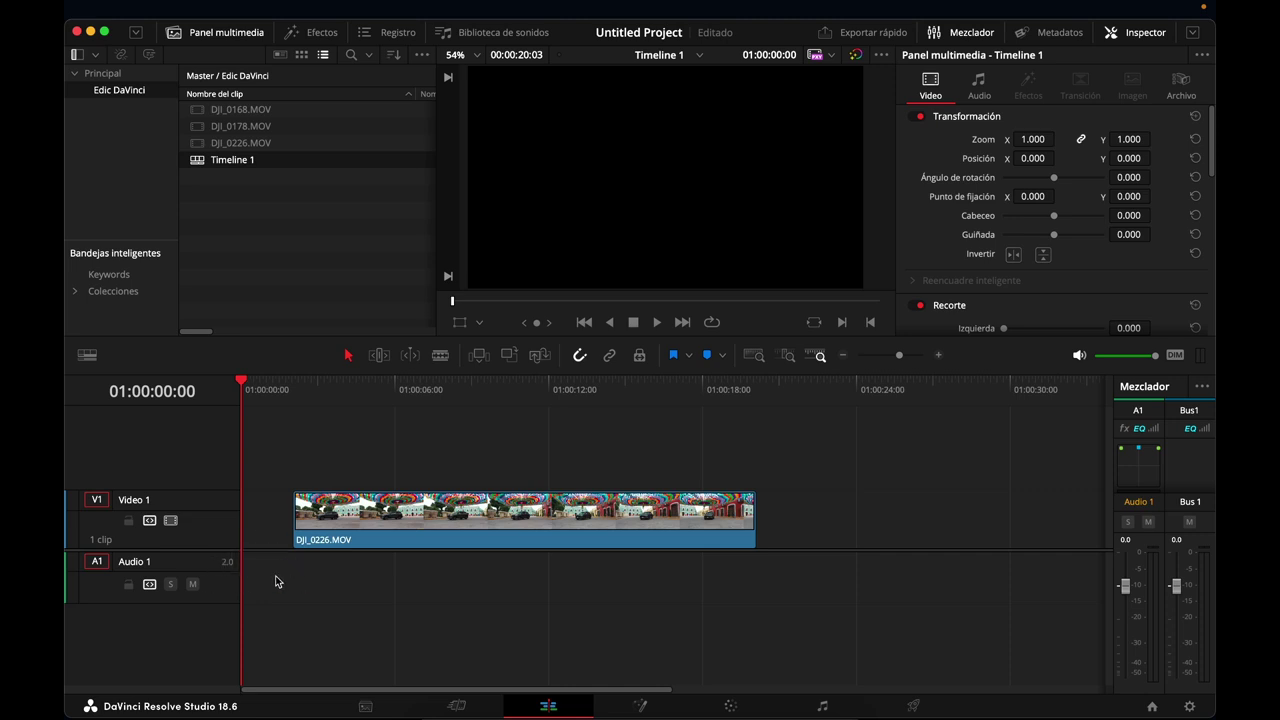
Undo the trial Video 2 track and clip move so DJI_0226.MOV stays alone on Video 1.
right_click(183, 467)
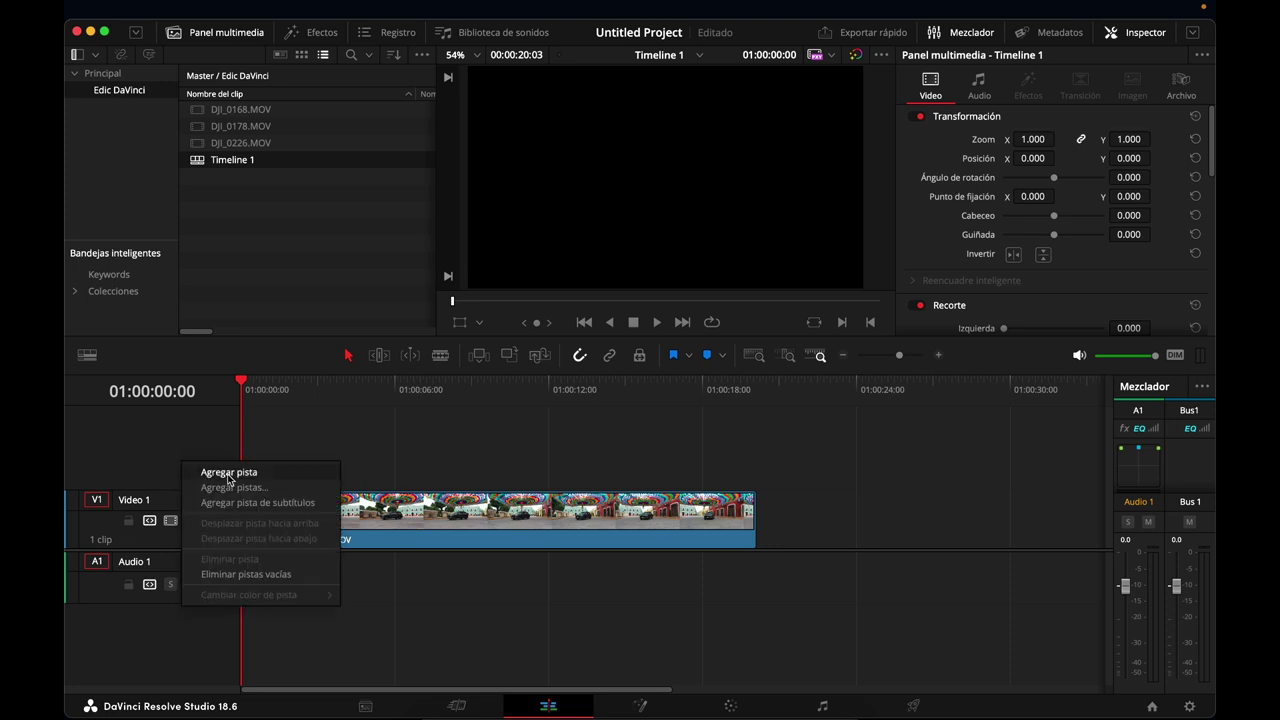
click(230, 473)
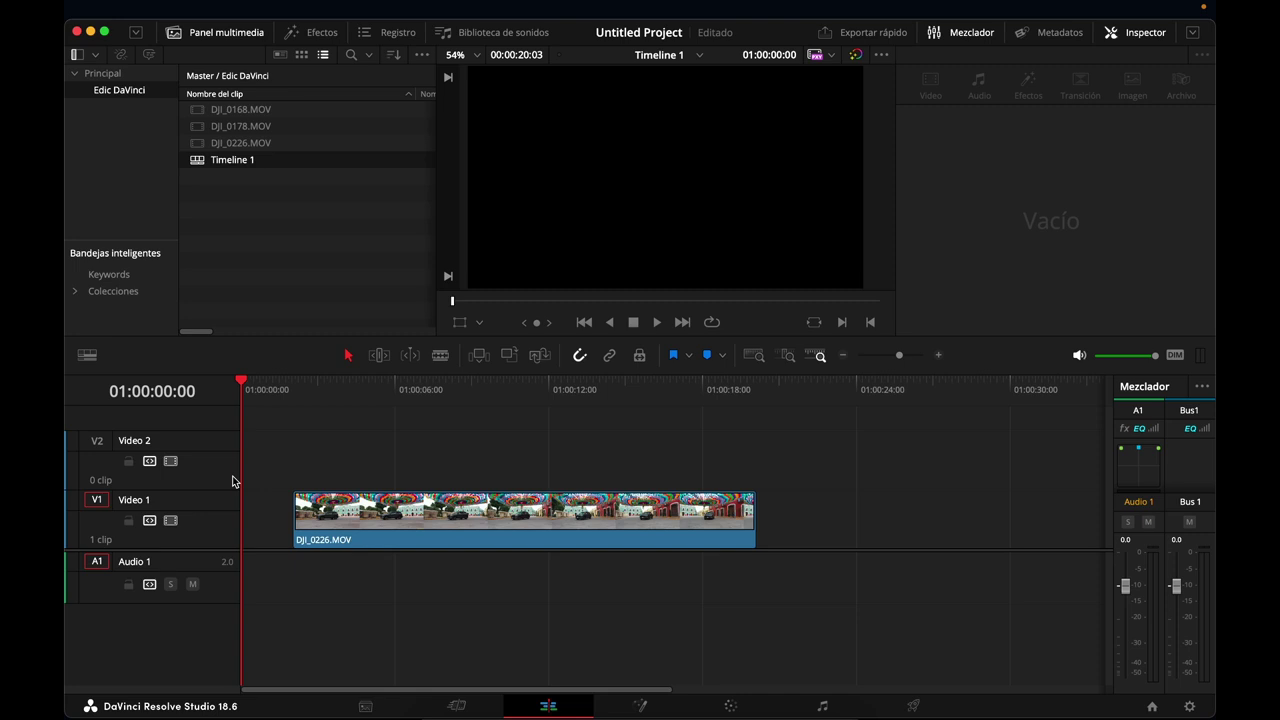
key(ctrl+z)
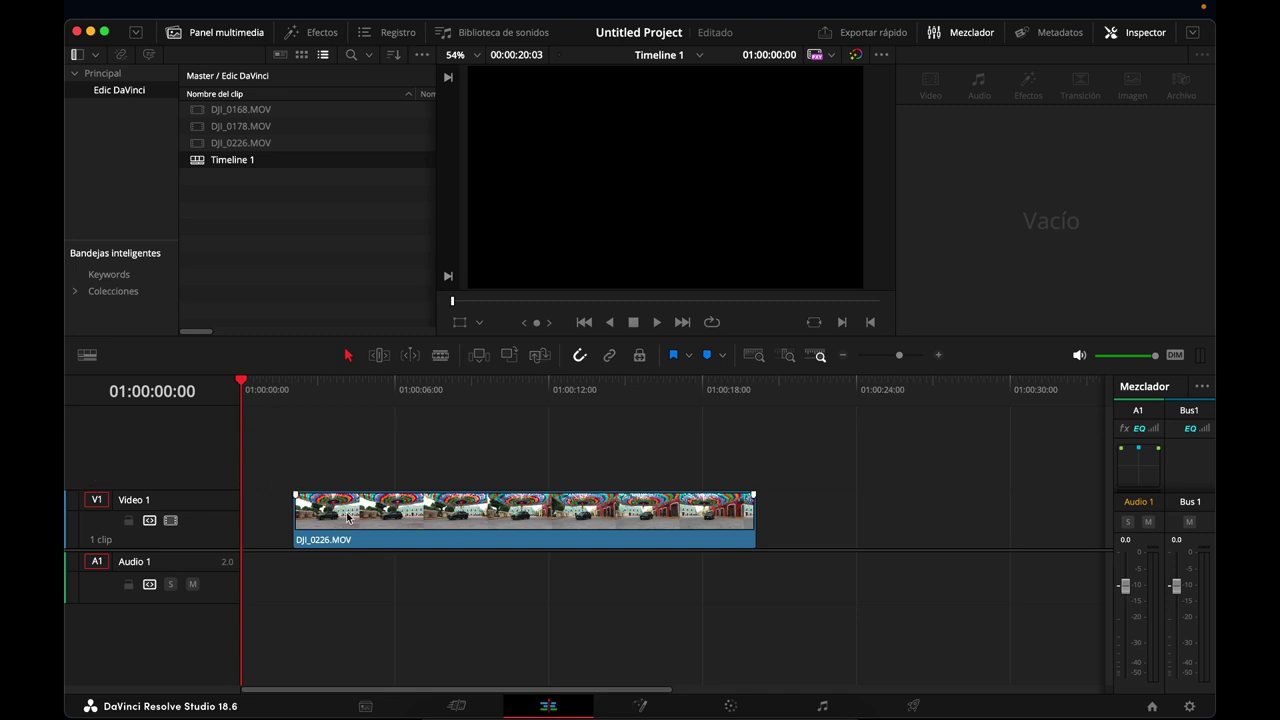
drag(347, 517, 345, 457)
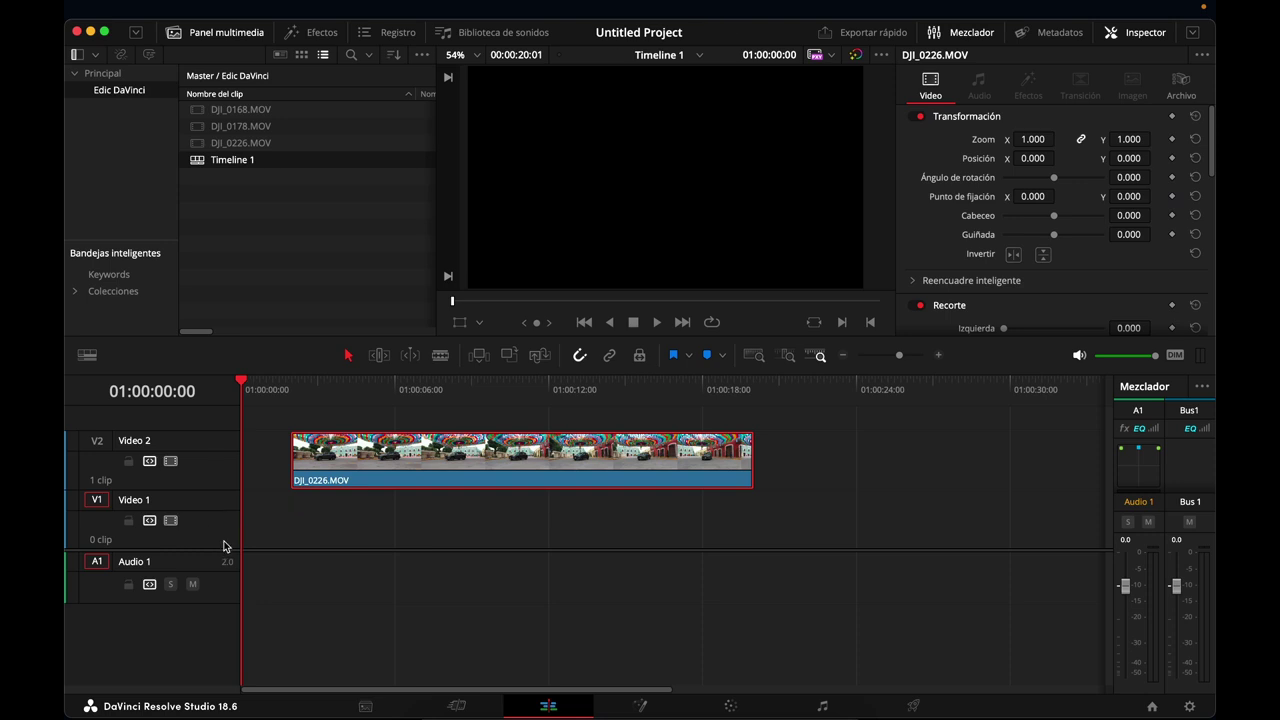
key(ctrl+z)
drag(351, 390, 471, 392)
Scrub DJI_0226.MOV and blade it at four points along its opening part.
click(351, 397)
mouse_move(351, 397)
mouse_down()
mouse_move(361, 410)
mouse_move(377, 392)
mouse_move(677, 403)
mouse_move(543, 394)
mouse_move(310, 410)
mouse_move(677, 392)
mouse_move(327, 395)
mouse_move(503, 400)
mouse_move(443, 405)
mouse_move(503, 413)
mouse_up()
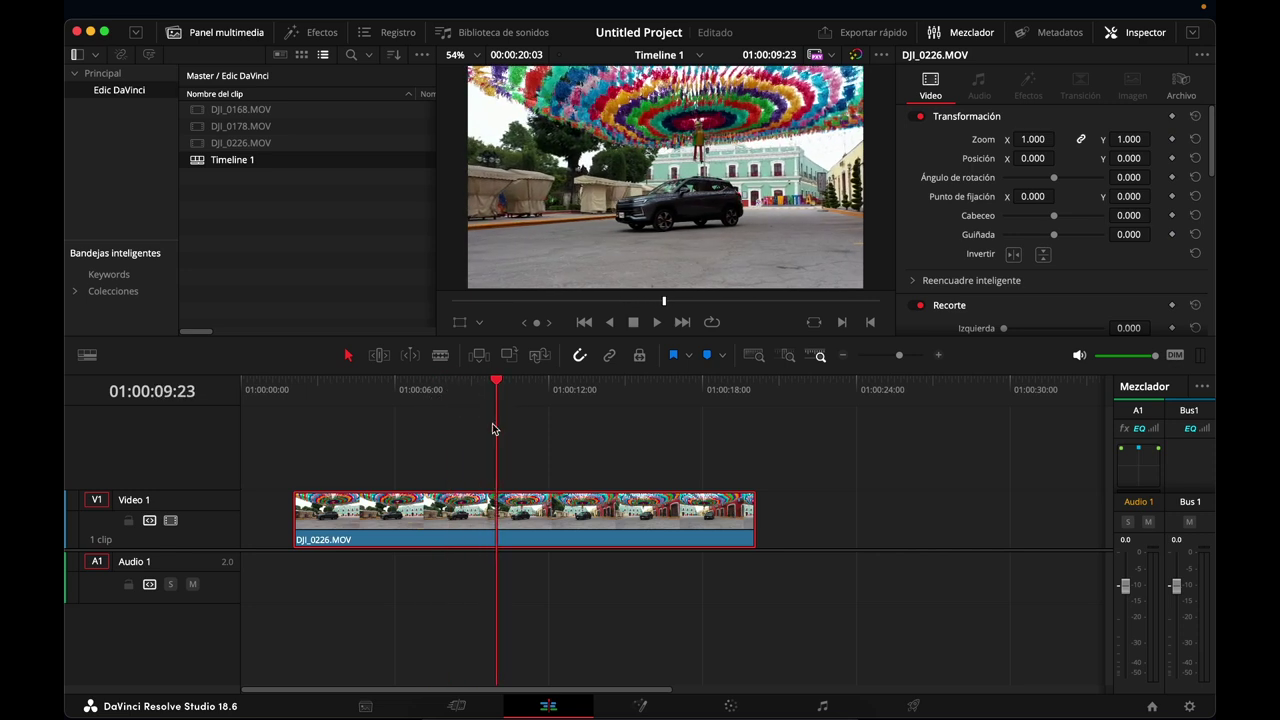
click(439, 357)
click(381, 521)
click(409, 521)
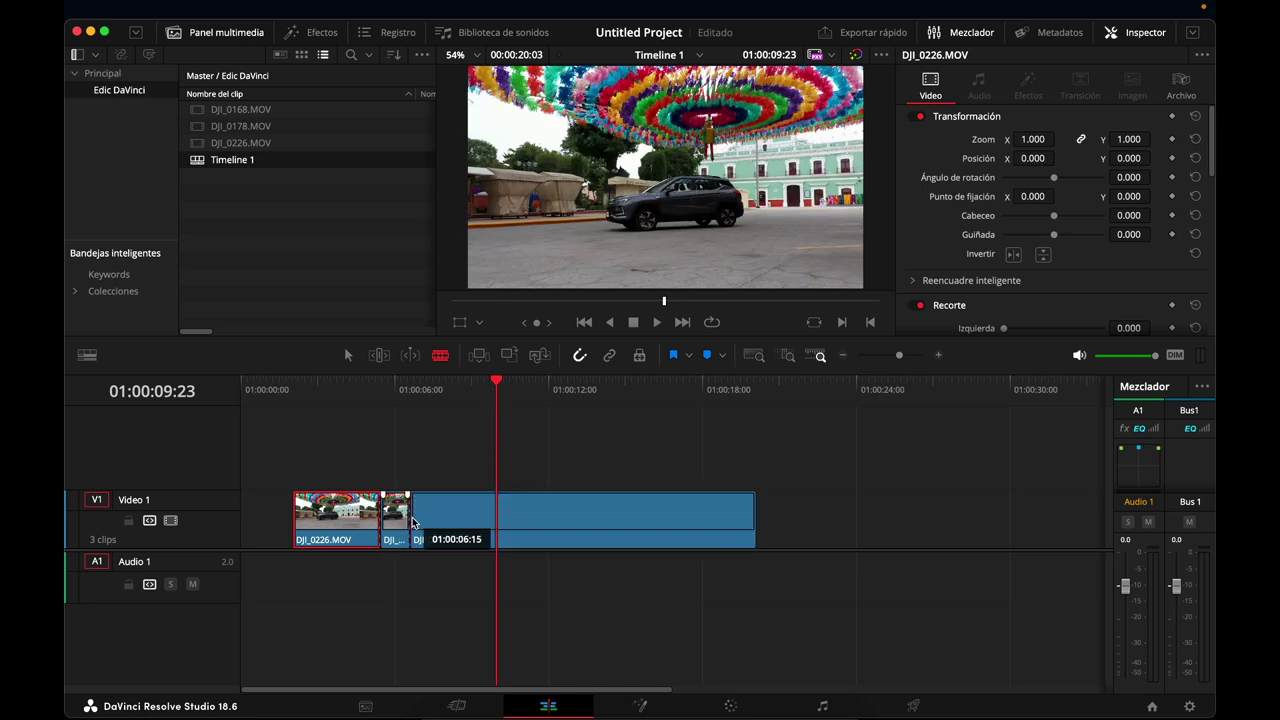
click(436, 521)
click(496, 521)
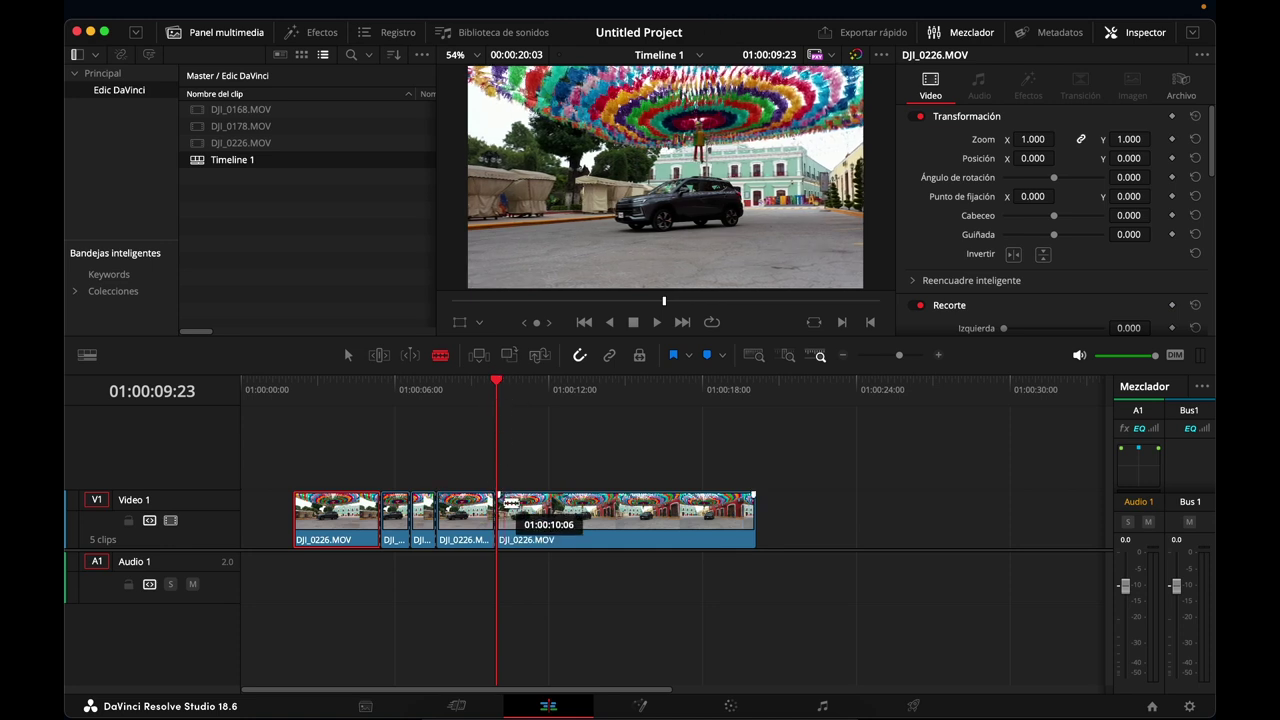
Delete the first four clip pieces and slide the remaining clip earlier on Video 1.
click(349, 357)
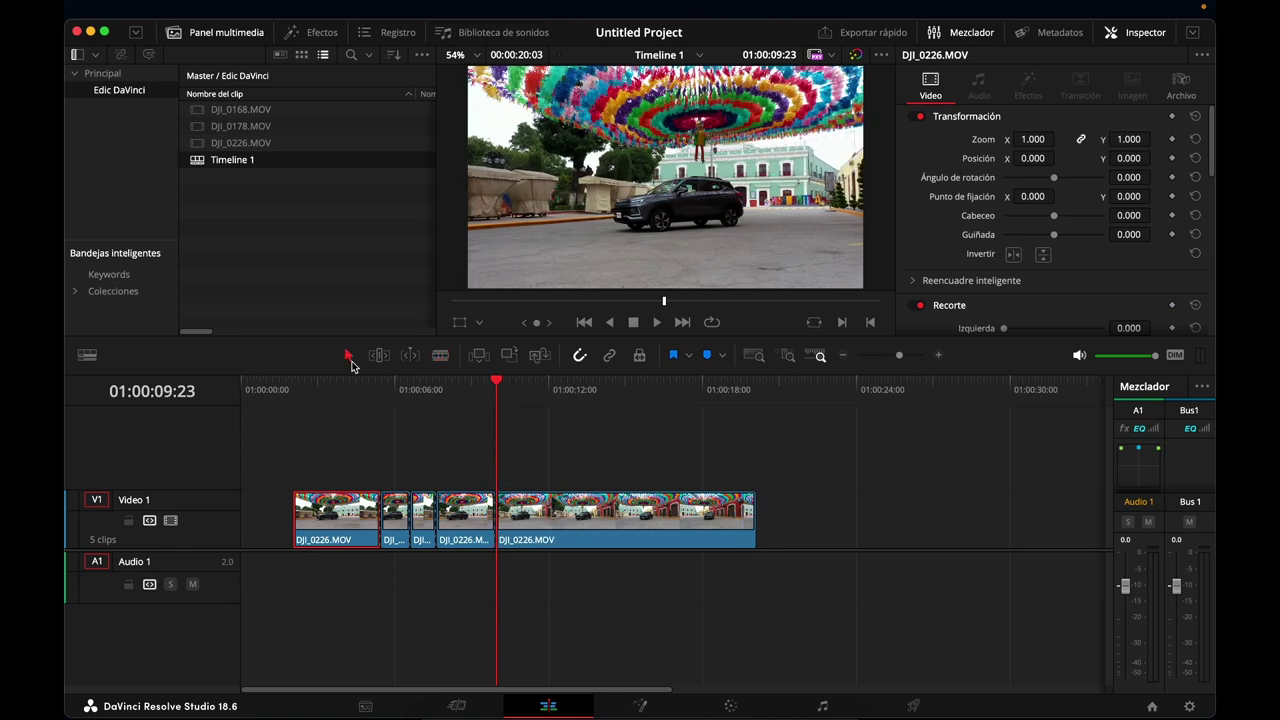
drag(345, 467, 459, 522)
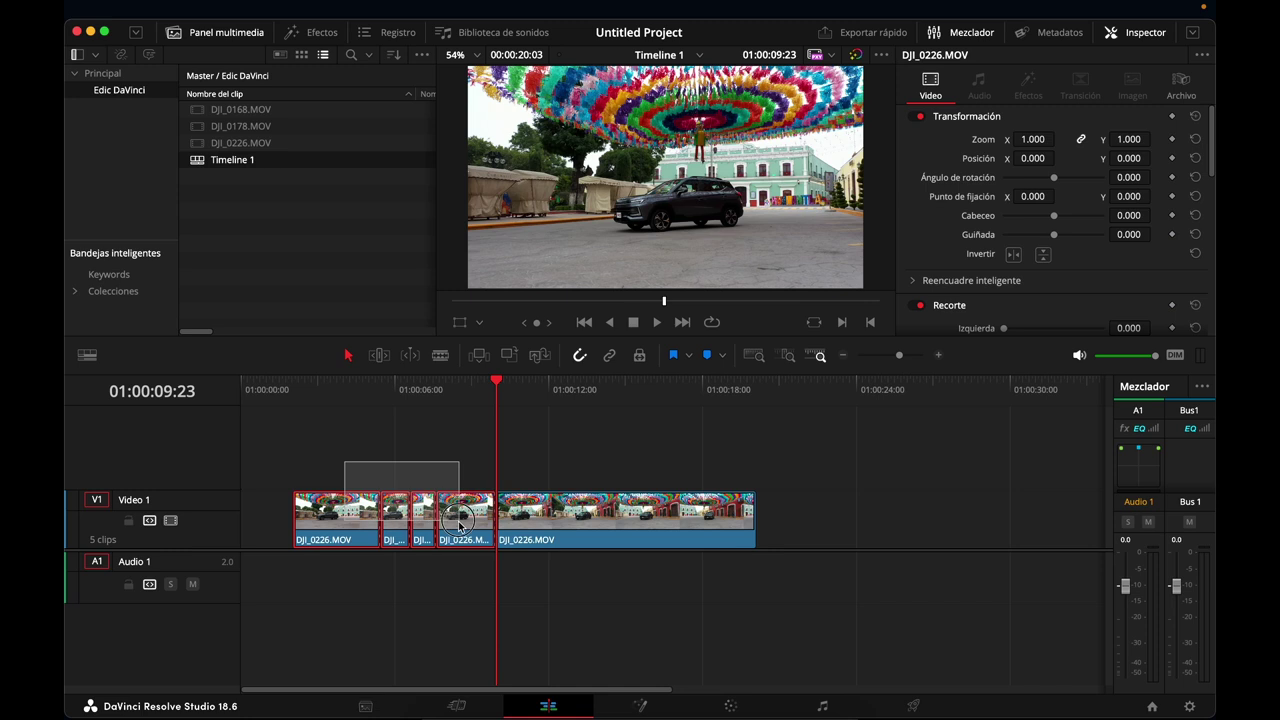
key(BackSpace)
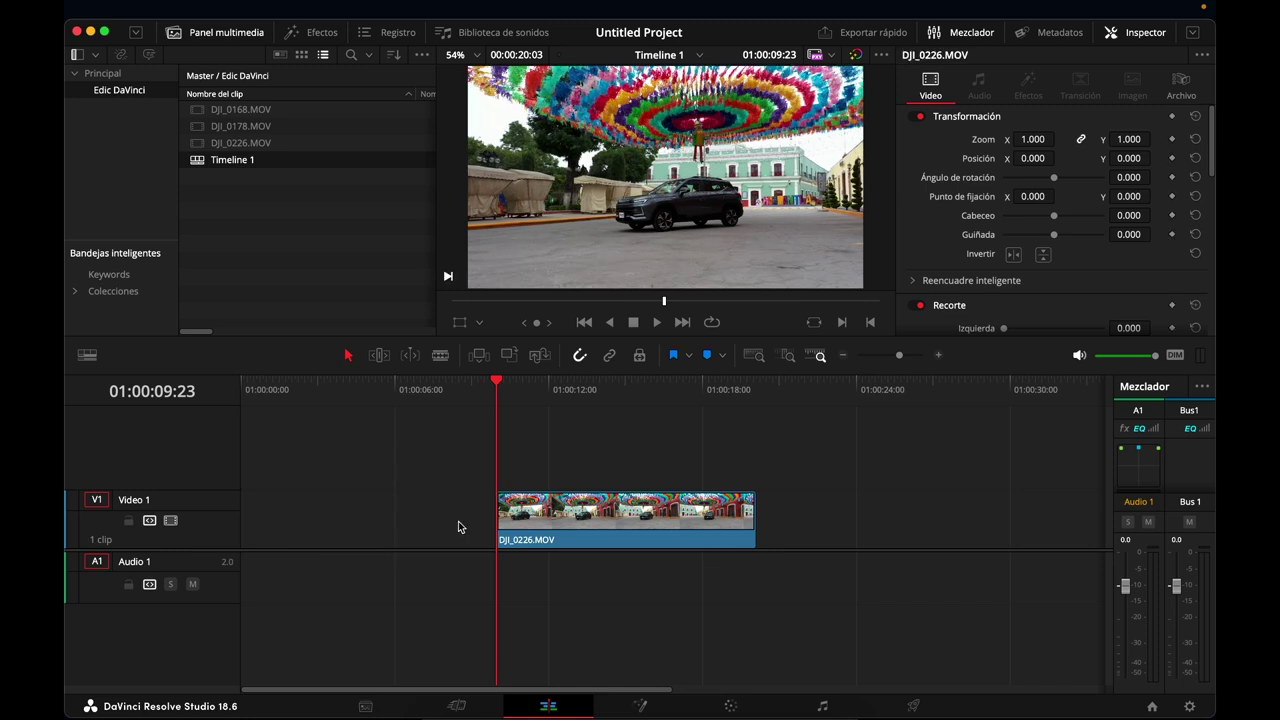
drag(519, 521, 338, 521)
Blade DJI_0226.MOV at 01:00:10:07 and delete the tail piece after the cut.
mouse_move(423, 390)
mouse_down()
mouse_move(347, 392)
mouse_move(556, 393)
mouse_move(491, 393)
mouse_move(505, 393)
mouse_up()
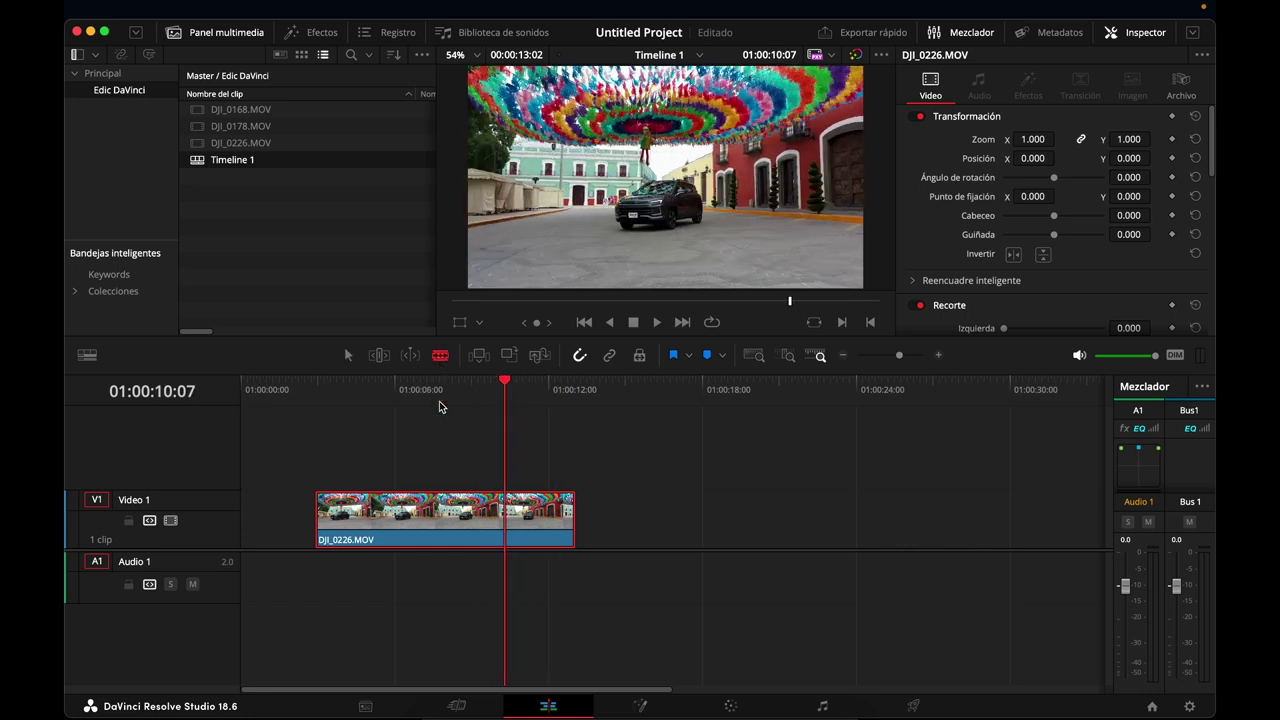
click(440, 355)
click(507, 510)
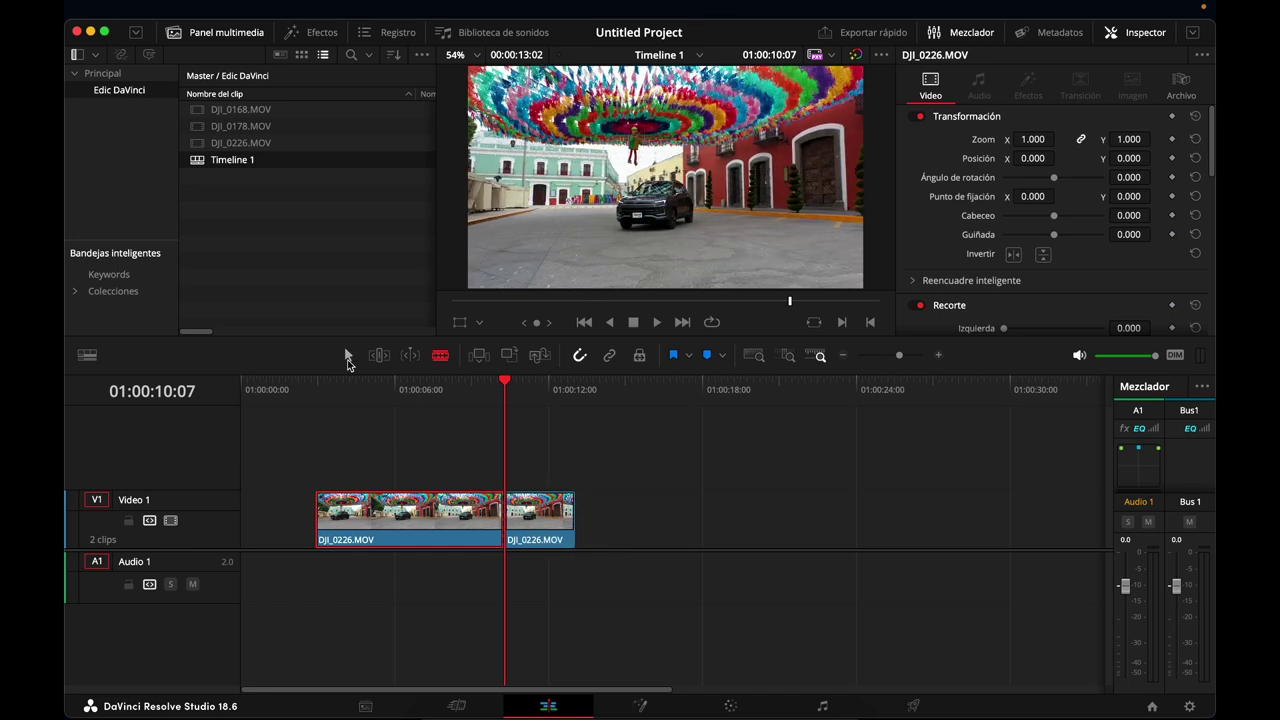
click(348, 356)
key(Delete)
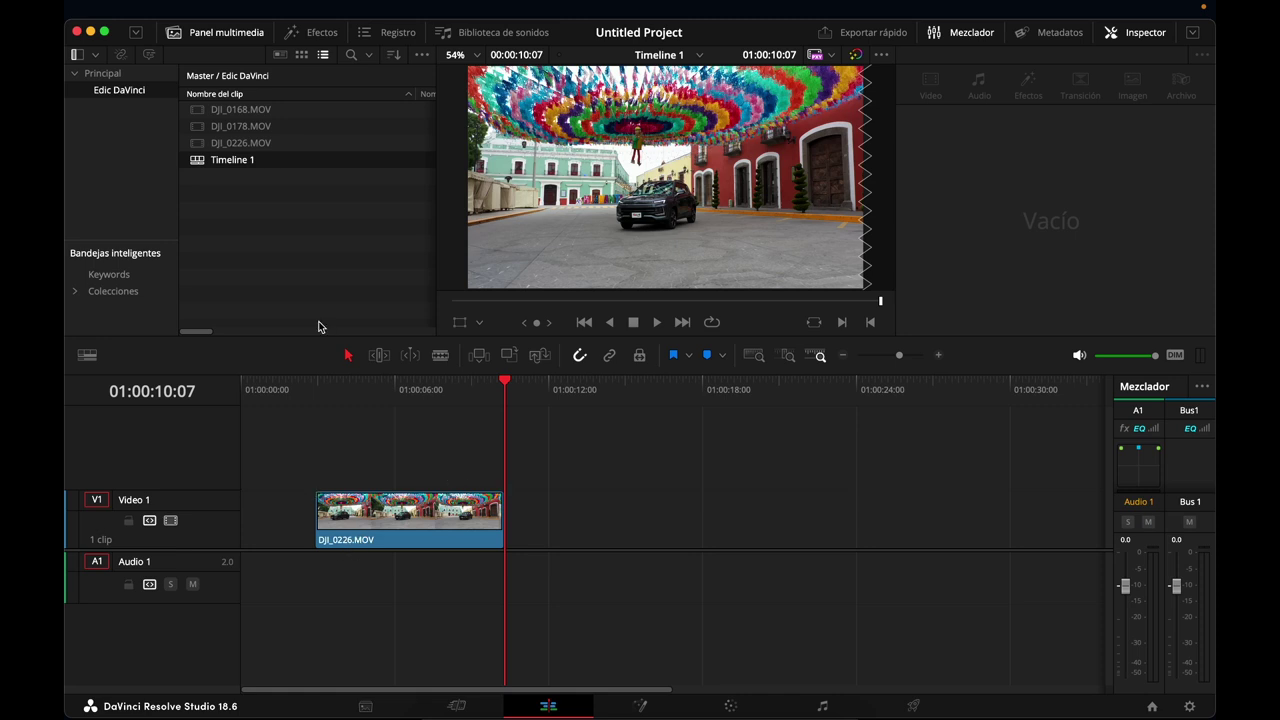
Load DJI_0178.MOV in the source viewer and set In and Out points spanning 00:00:11:03.
click(198, 131)
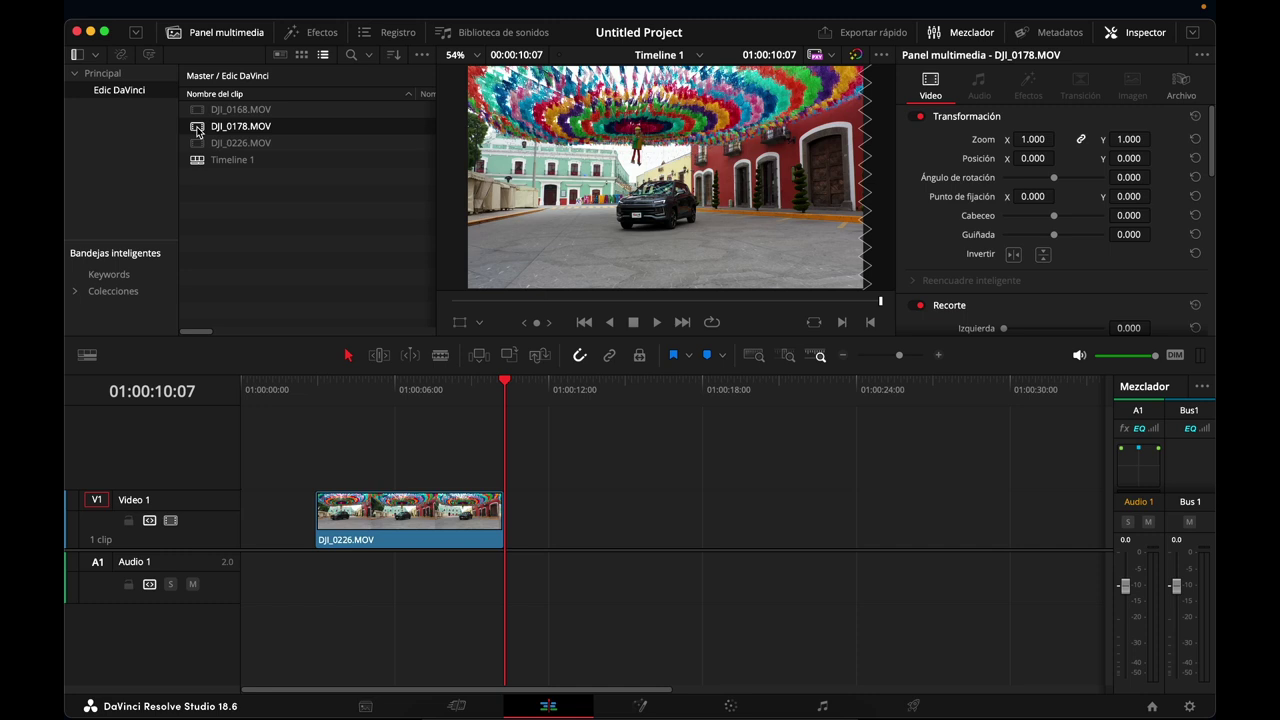
double_click(198, 130)
mouse_move(486, 306)
mouse_down()
mouse_move(680, 314)
mouse_move(494, 313)
mouse_move(644, 320)
mouse_up()
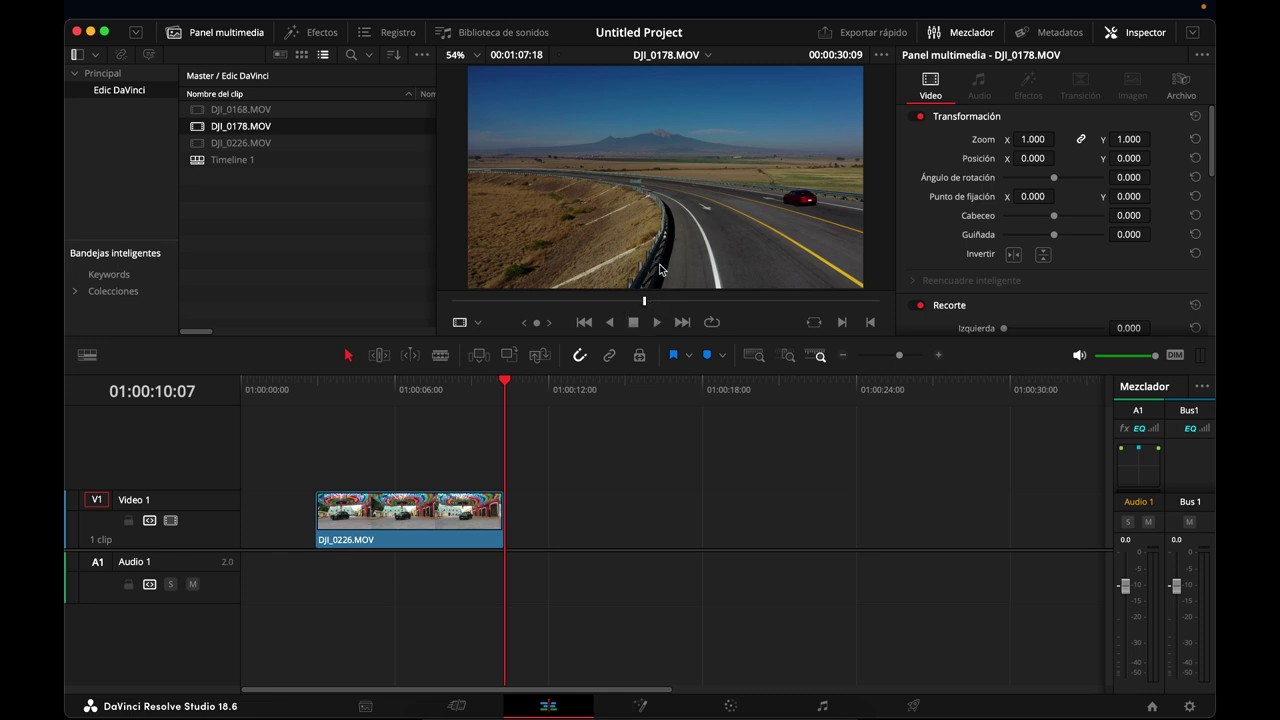
key(i)
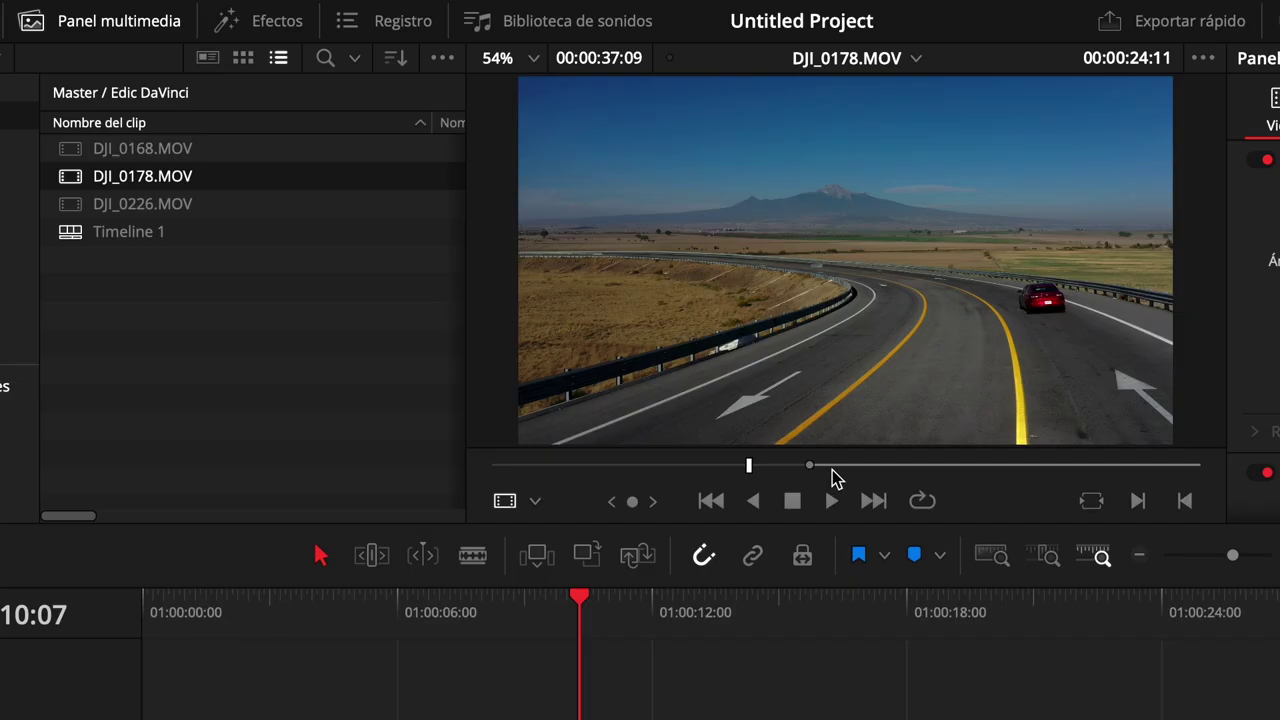
drag(835, 468, 928, 474)
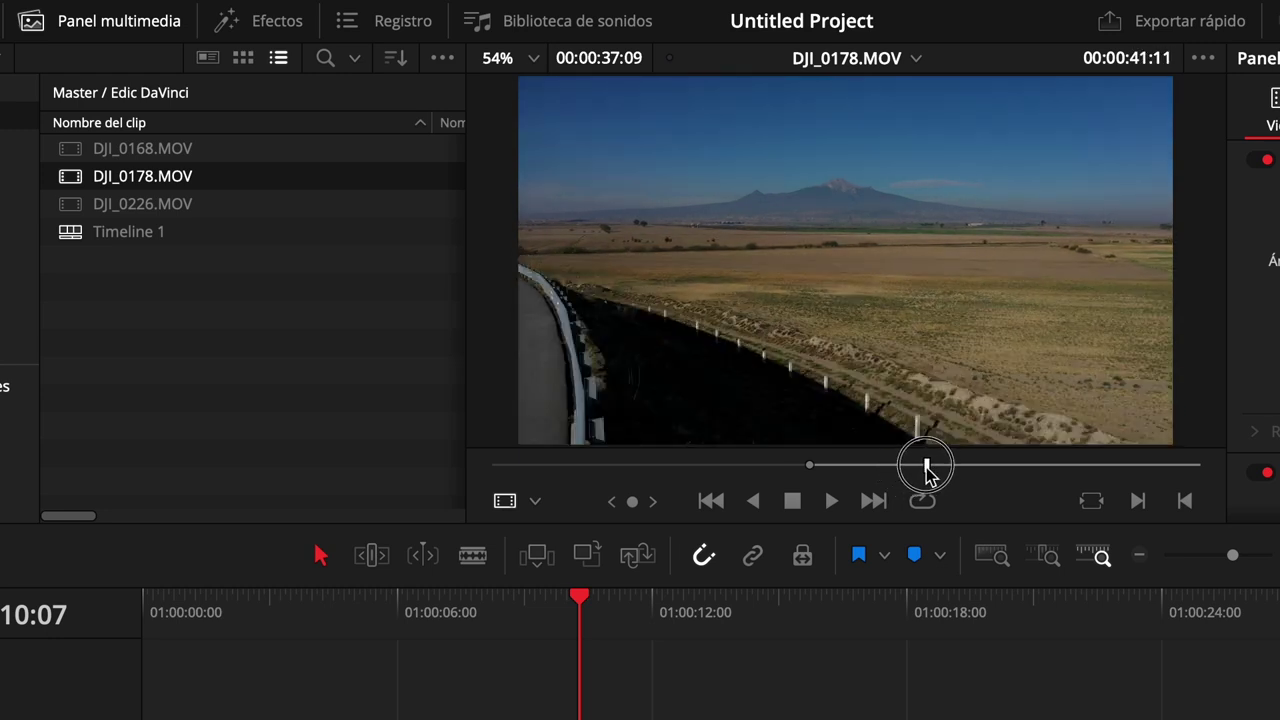
key(o)
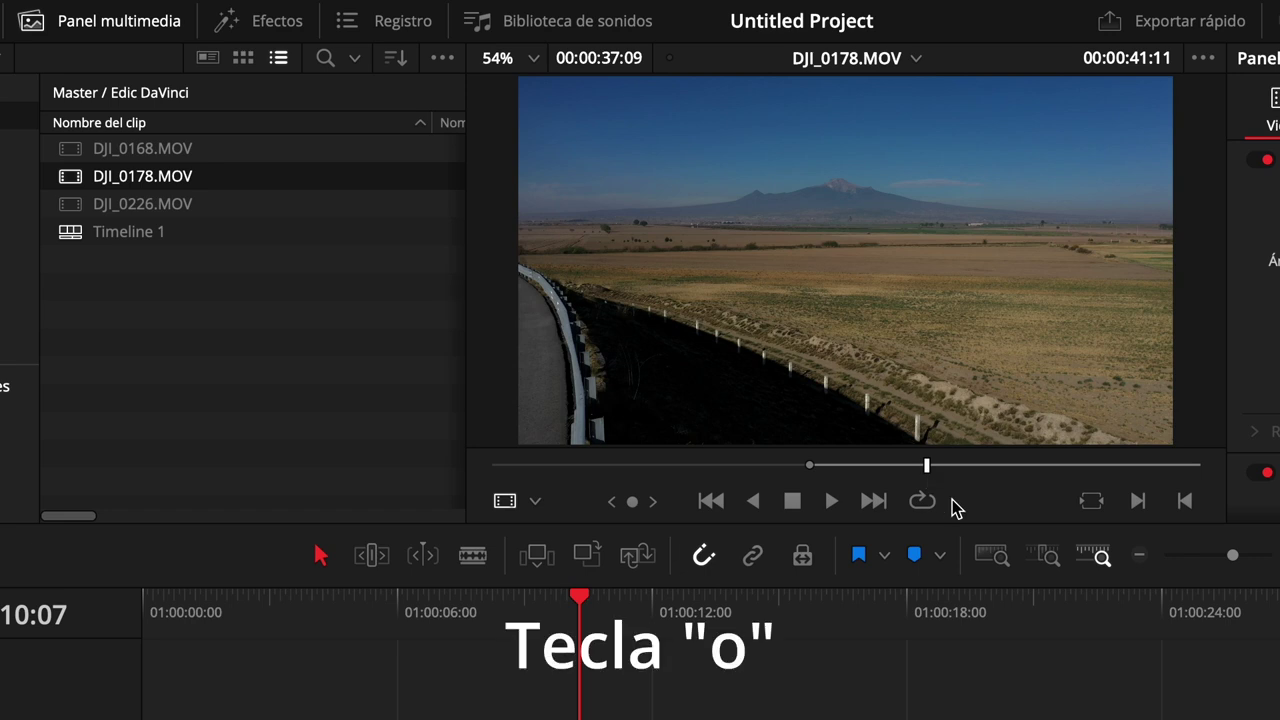
key(o)
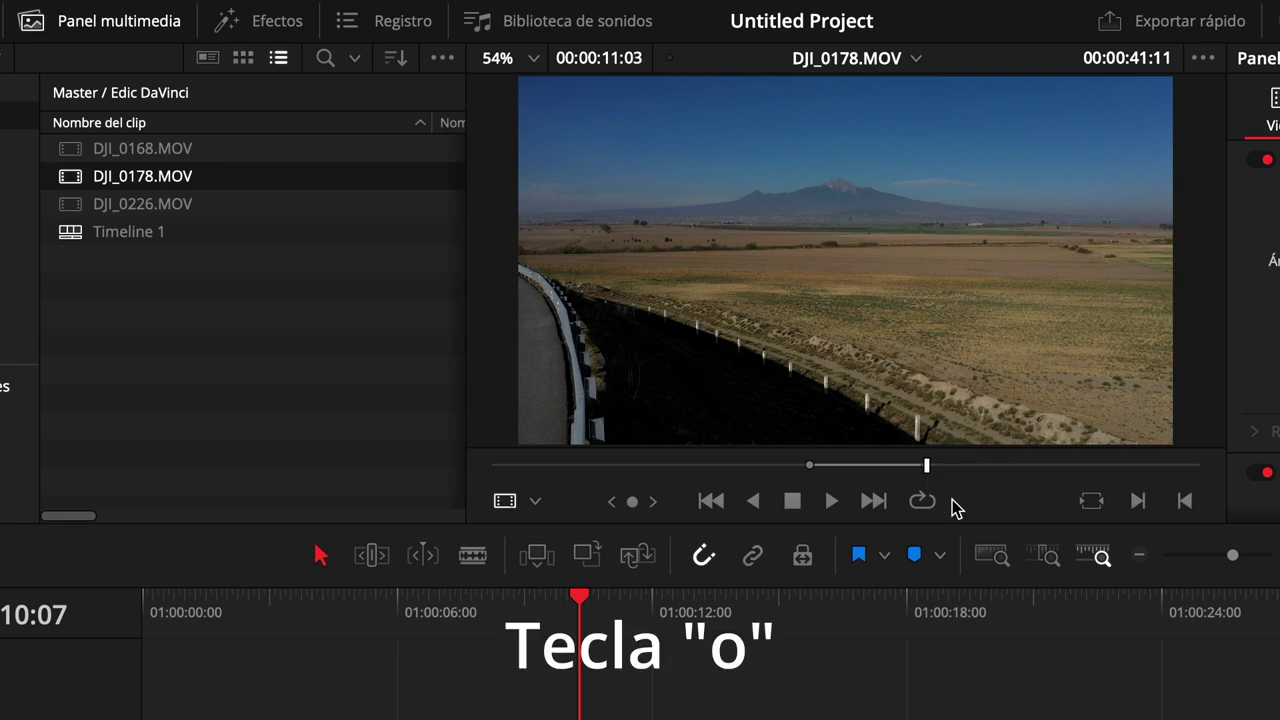
click(957, 468)
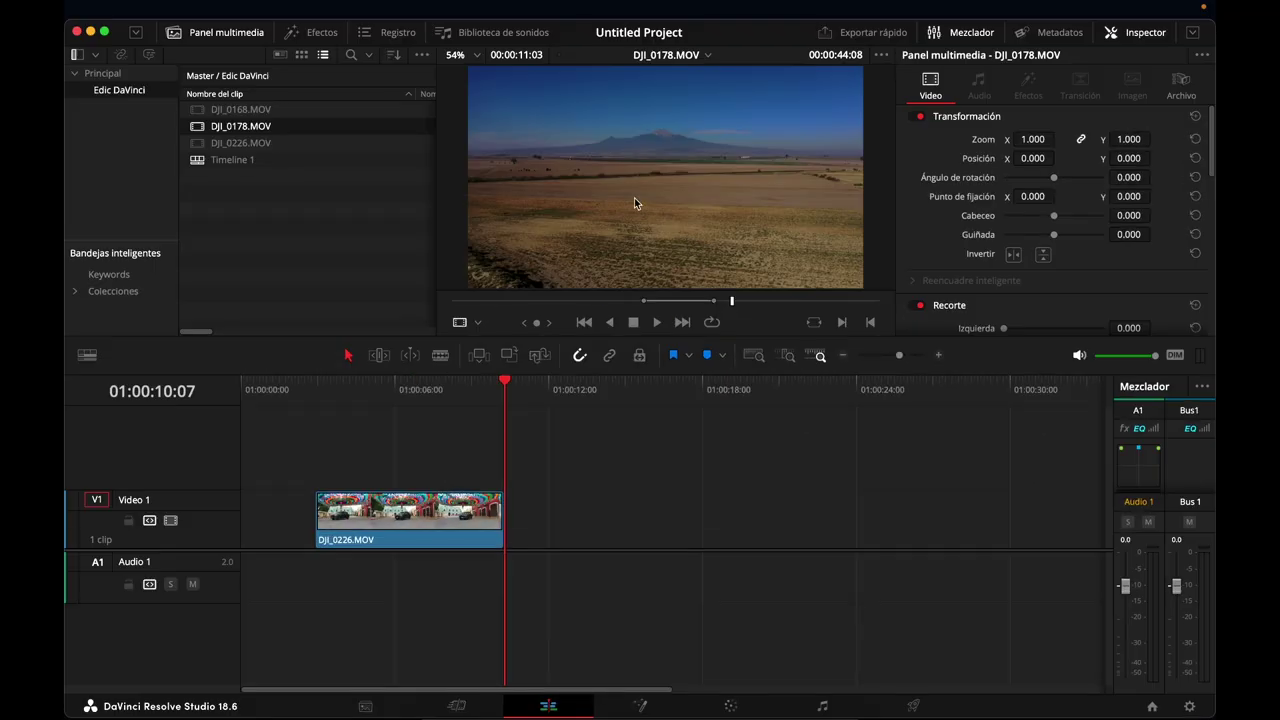
Drop the marked DJI_0178.MOV section after DJI_0226.MOV on Video 1 and scrub to check it.
mouse_move(642, 215)
mouse_down()
mouse_move(674, 193)
mouse_move(592, 488)
mouse_move(518, 512)
mouse_up()
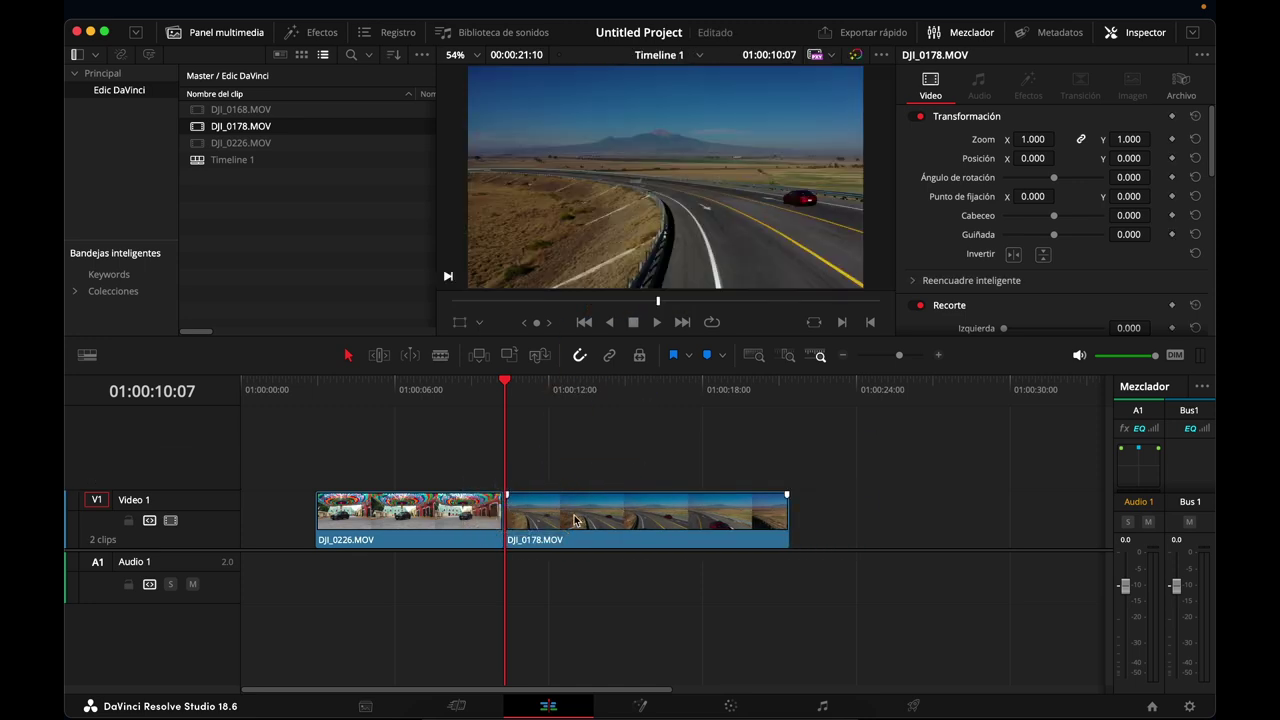
mouse_move(466, 394)
mouse_down()
mouse_move(617, 418)
mouse_move(629, 408)
mouse_up()
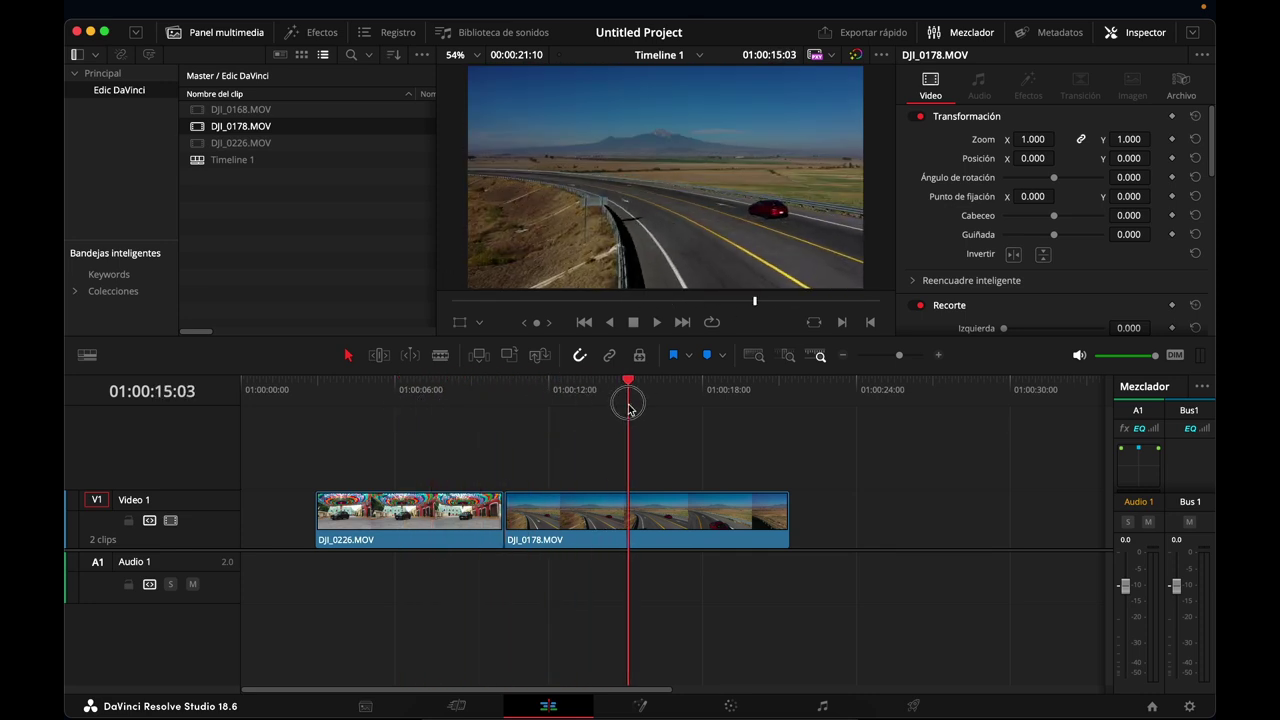
Mark an 8-second In/Out range in DJI_0168.MOV and drop it onto a new Video 2 track.
double_click(197, 111)
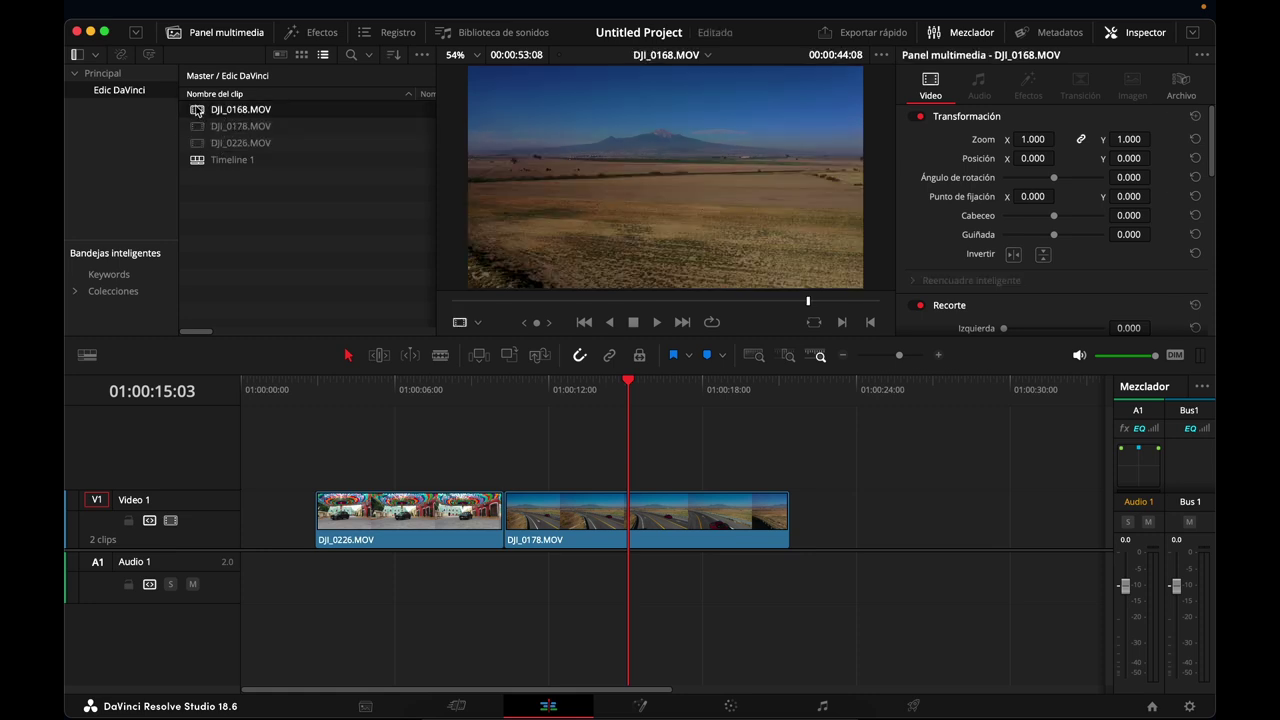
drag(462, 301, 751, 302)
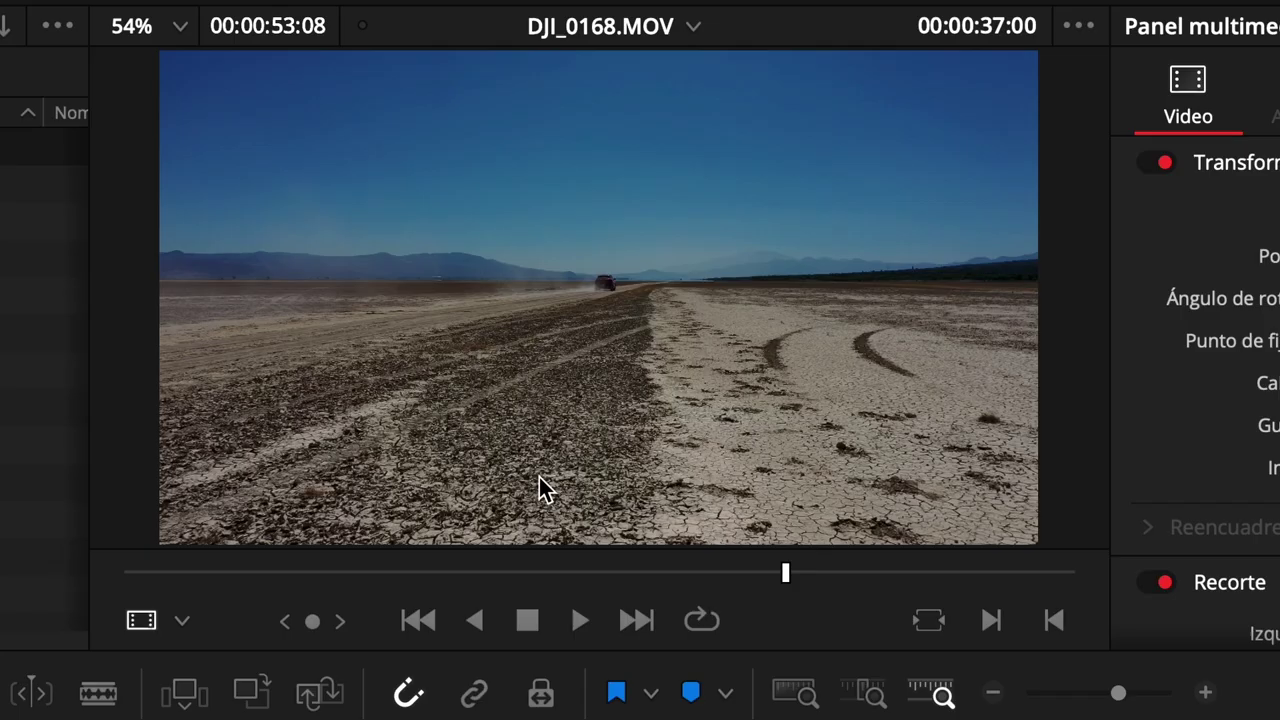
key(i)
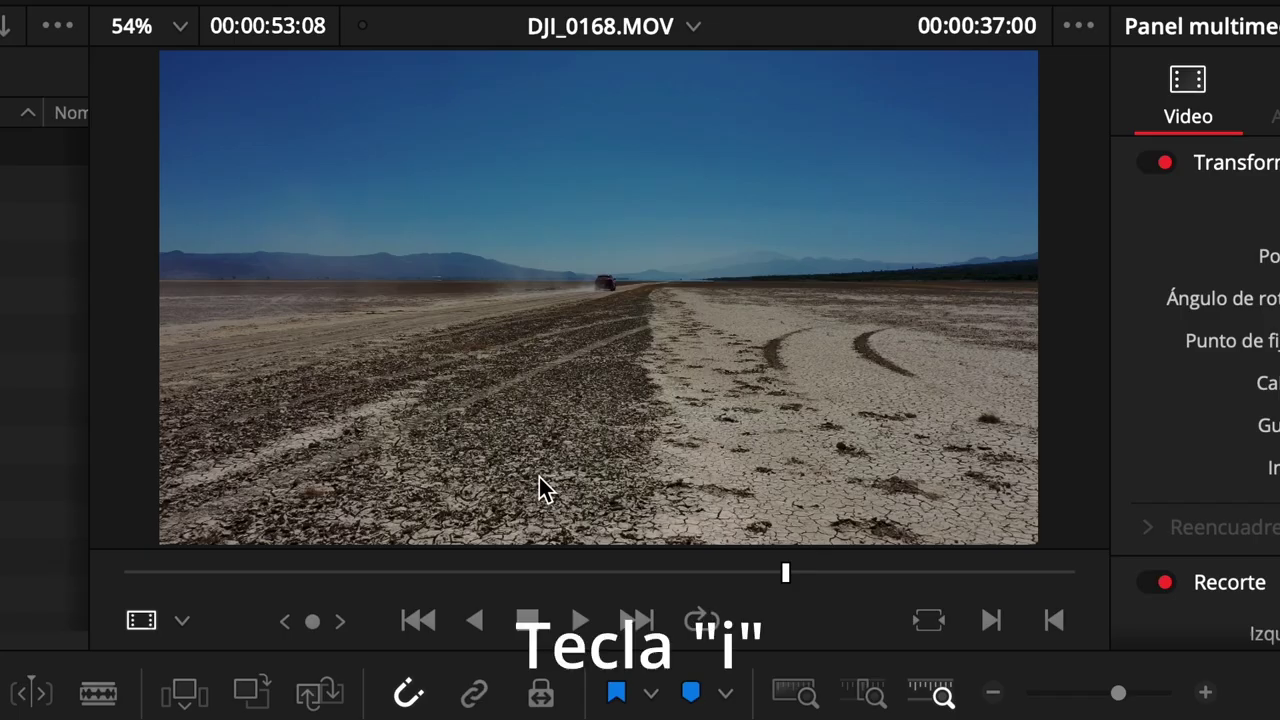
key(i)
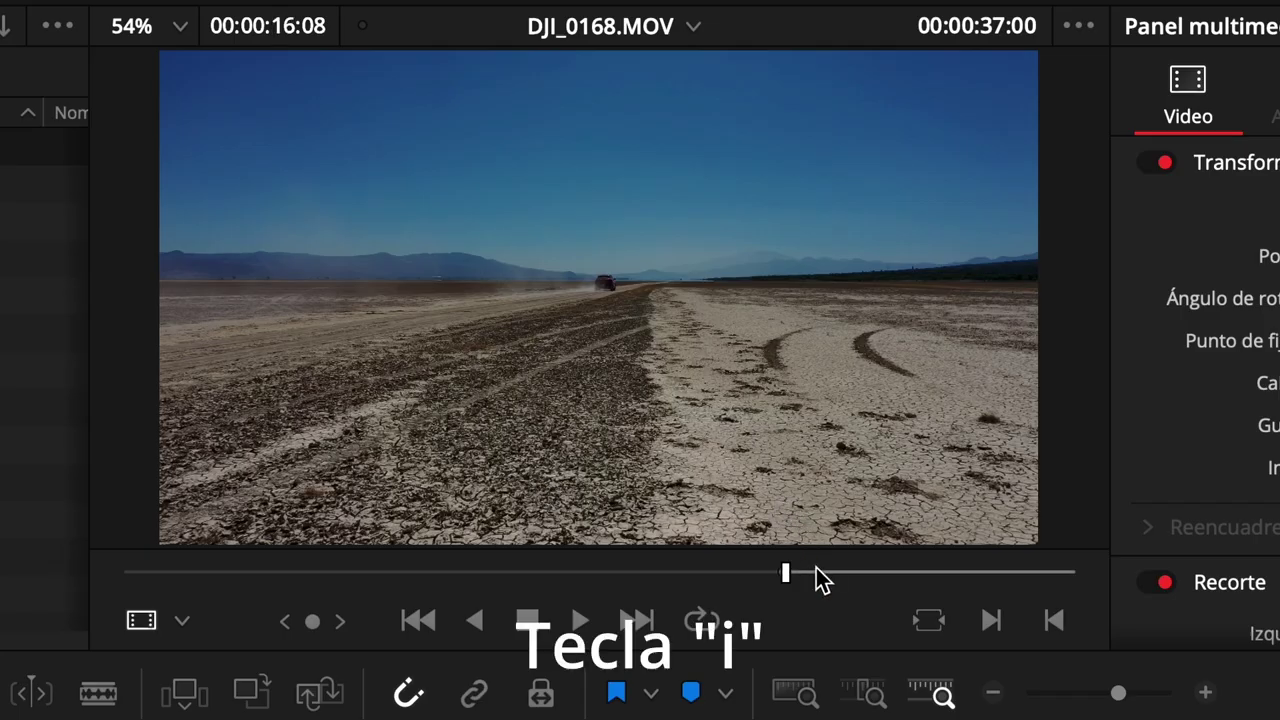
click(817, 572)
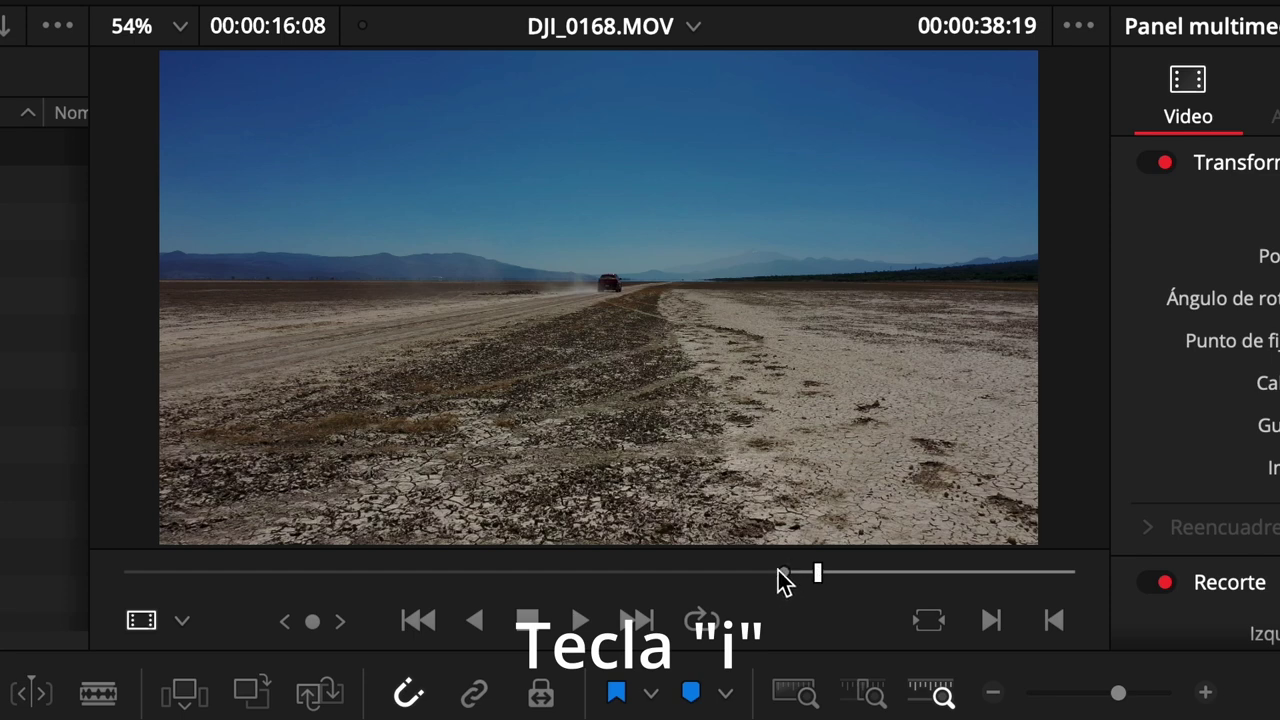
drag(826, 574, 928, 574)
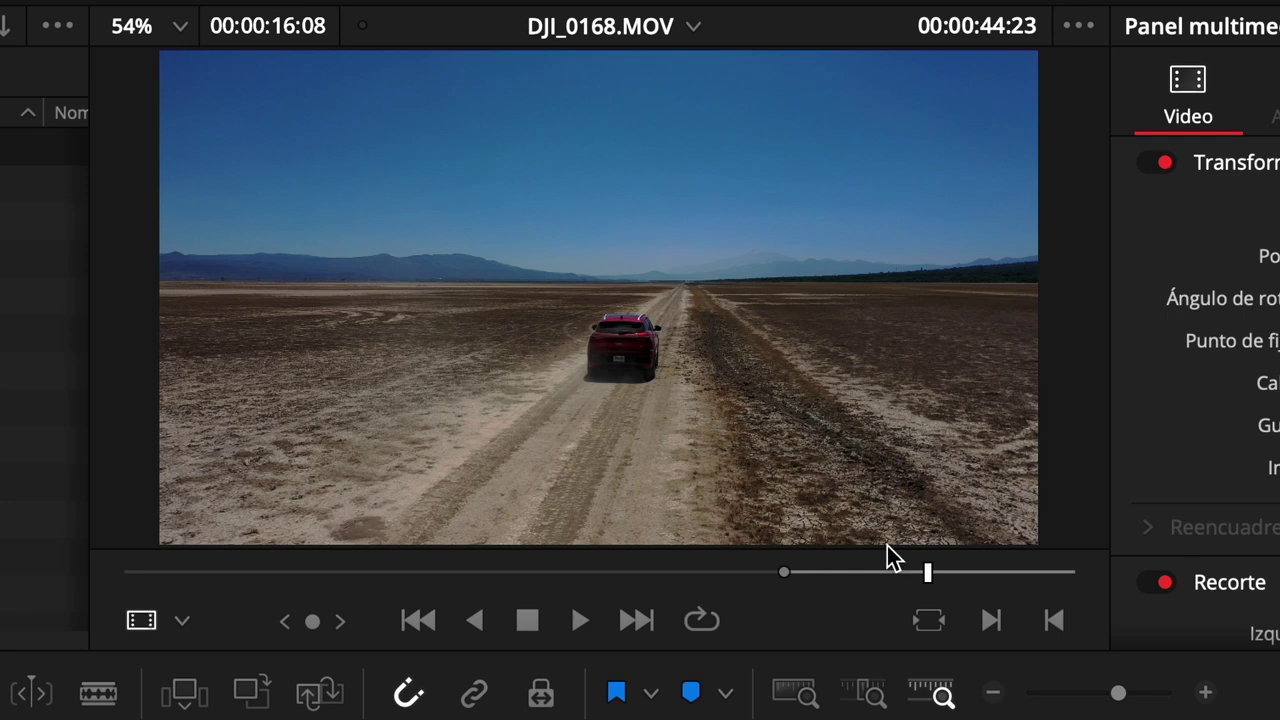
key(o)
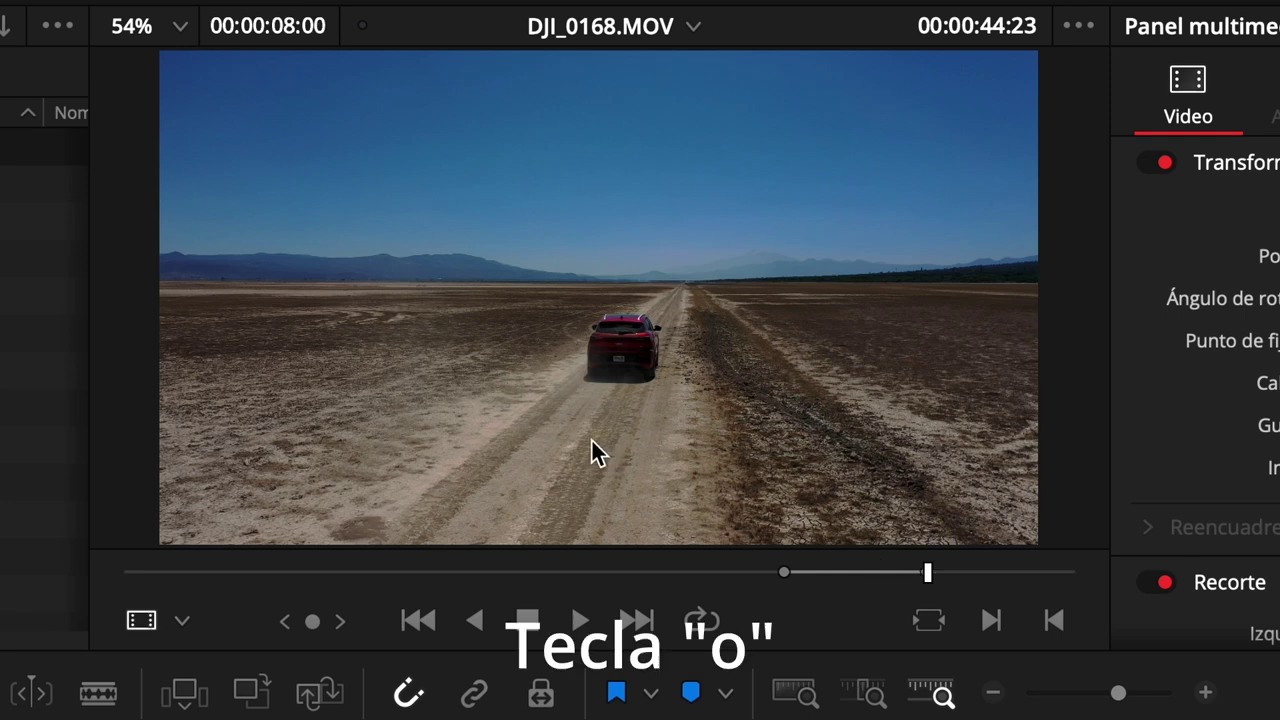
mouse_move(591, 438)
mouse_down()
mouse_move(528, 460)
mouse_move(433, 459)
mouse_move(693, 425)
mouse_up()
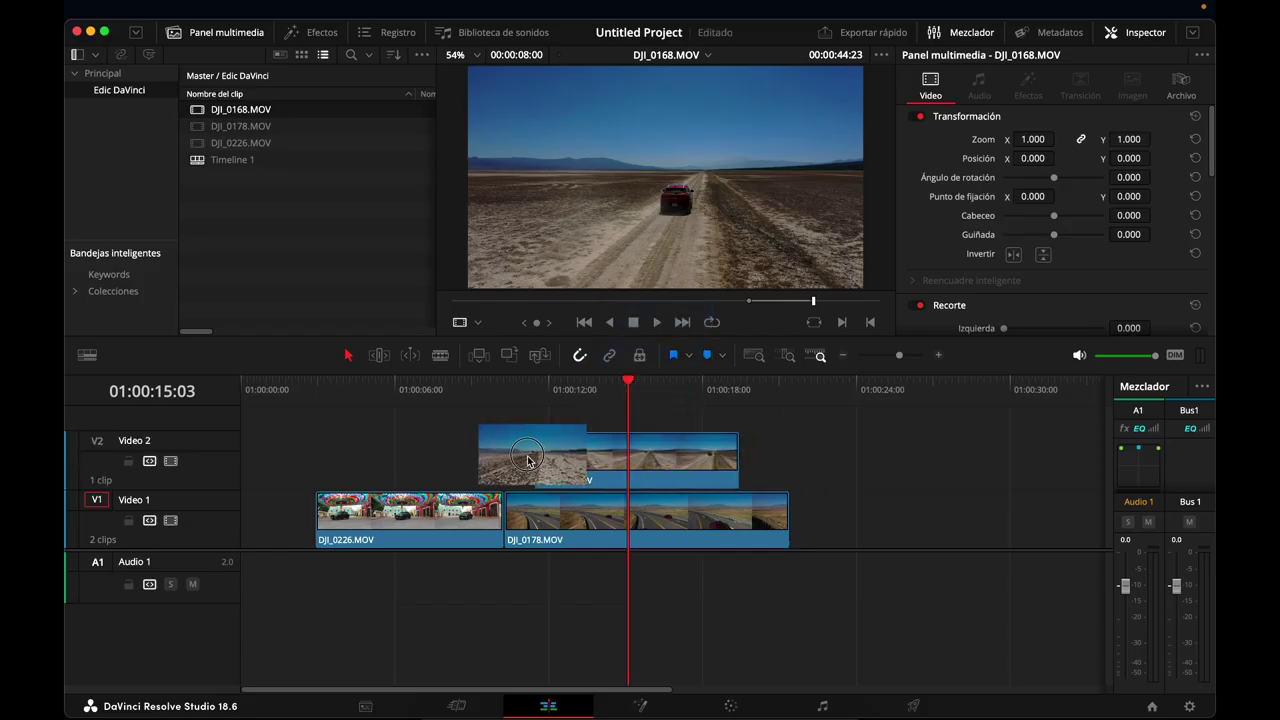
Nudge DJI_0168.MOV slightly later and play the timeline through the clip overlap.
mouse_move(493, 440)
mouse_down()
mouse_move(508, 442)
mouse_move(458, 457)
mouse_up()
click(314, 396)
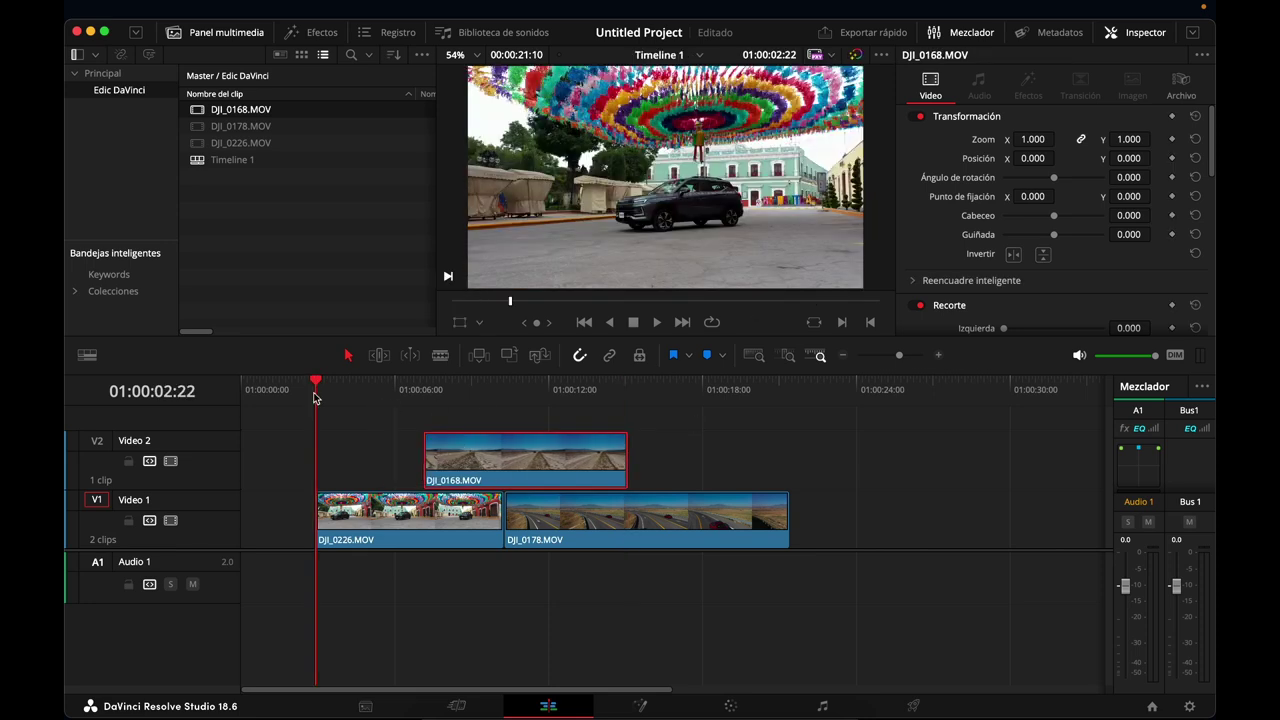
key(space)
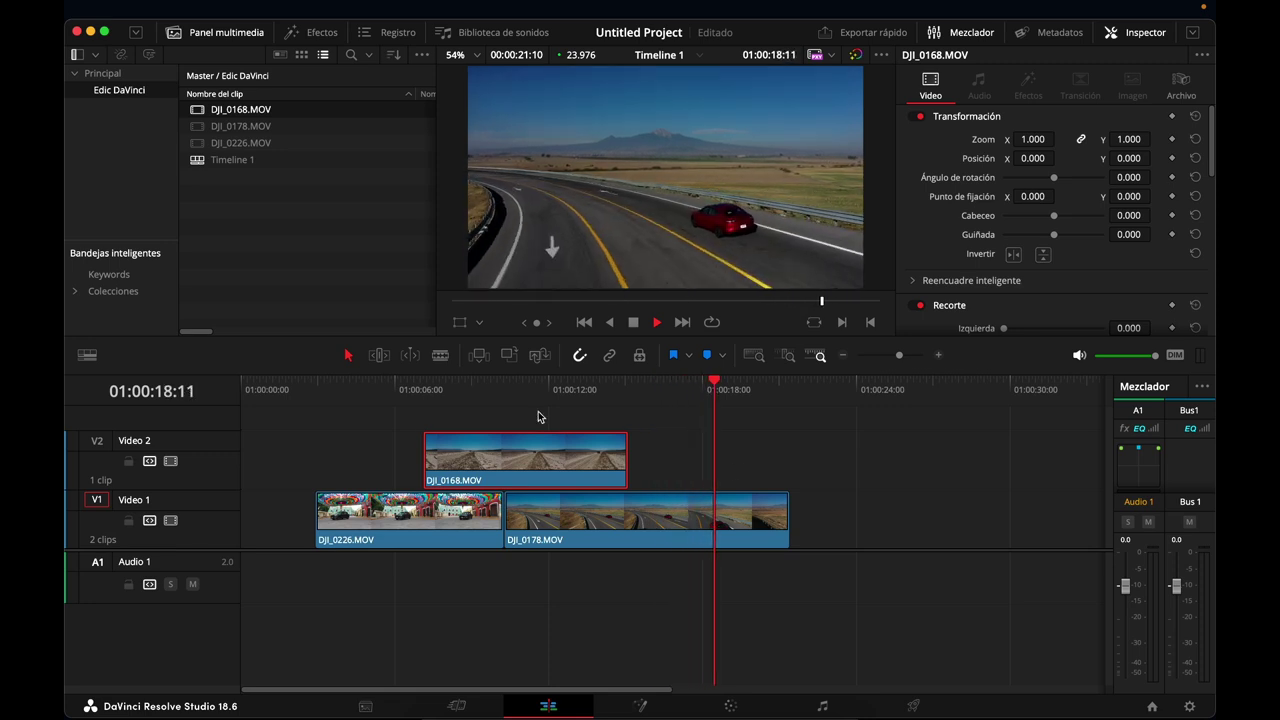
click(556, 386)
key(space)
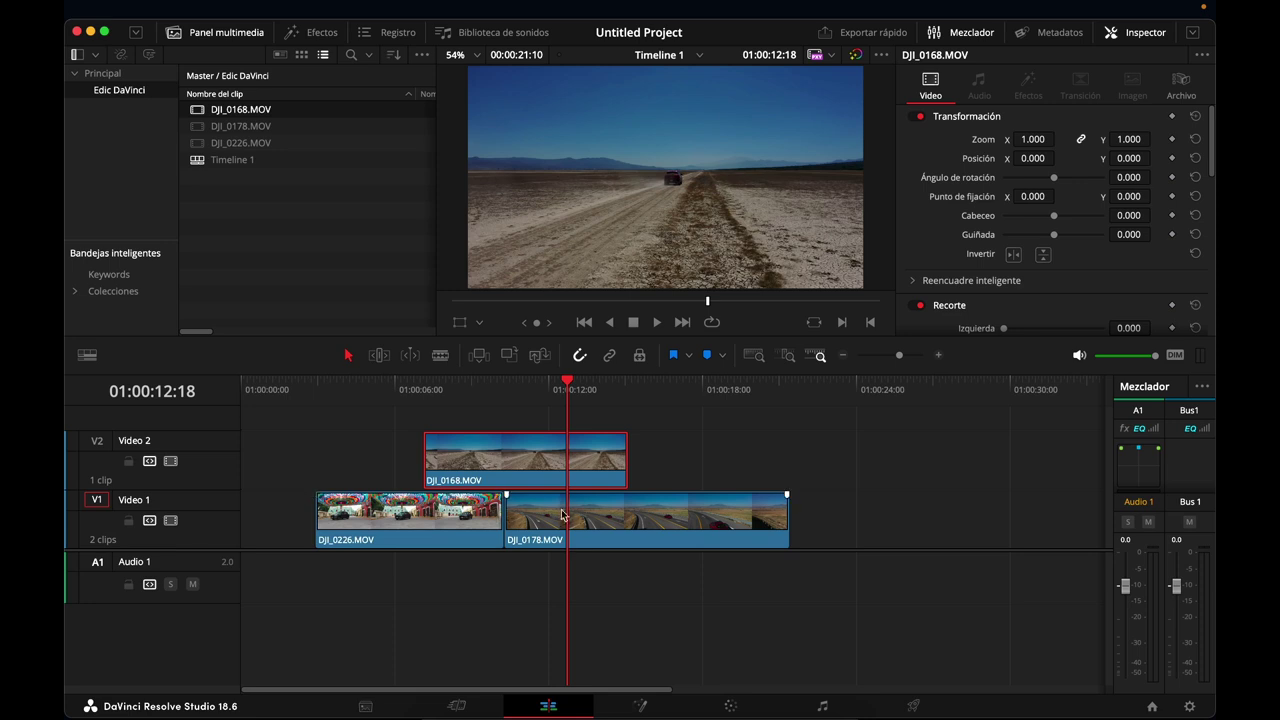
Park the playhead at 01:00:04:23 on DJI_0226.MOV and switch to the Color page.
mouse_move(505, 390)
mouse_down()
mouse_move(633, 398)
mouse_move(387, 397)
mouse_up()
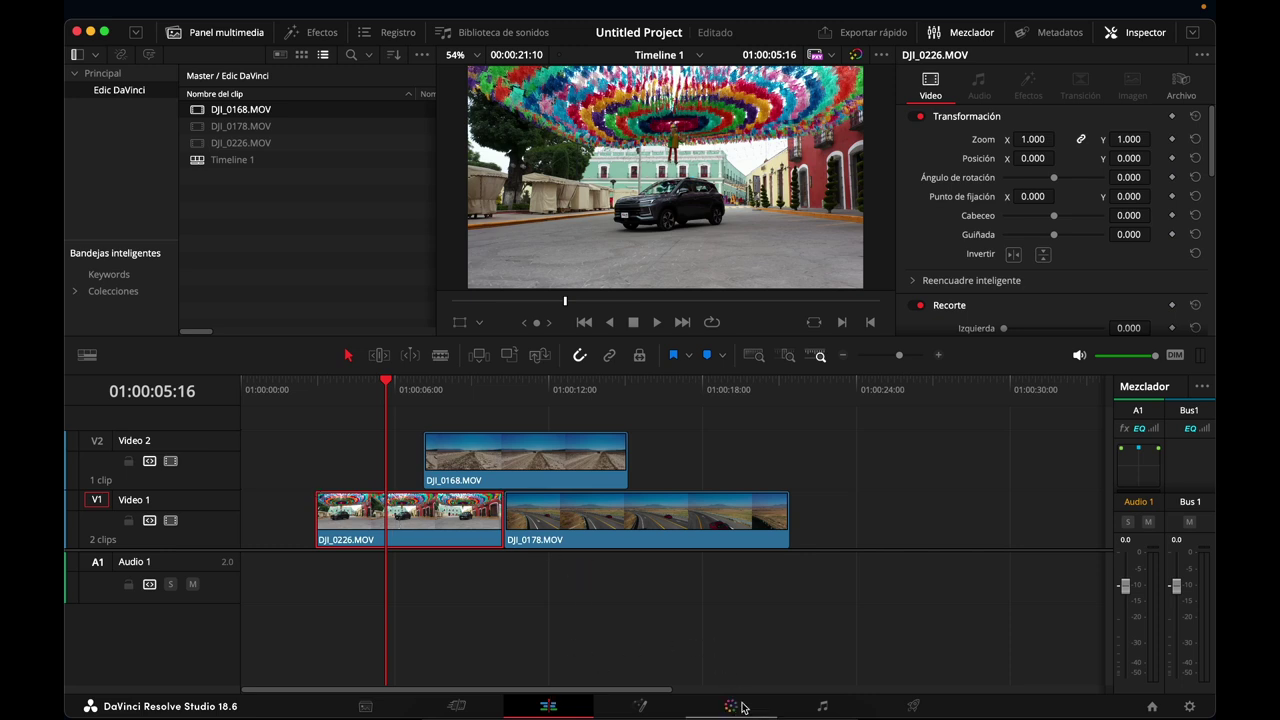
click(368, 397)
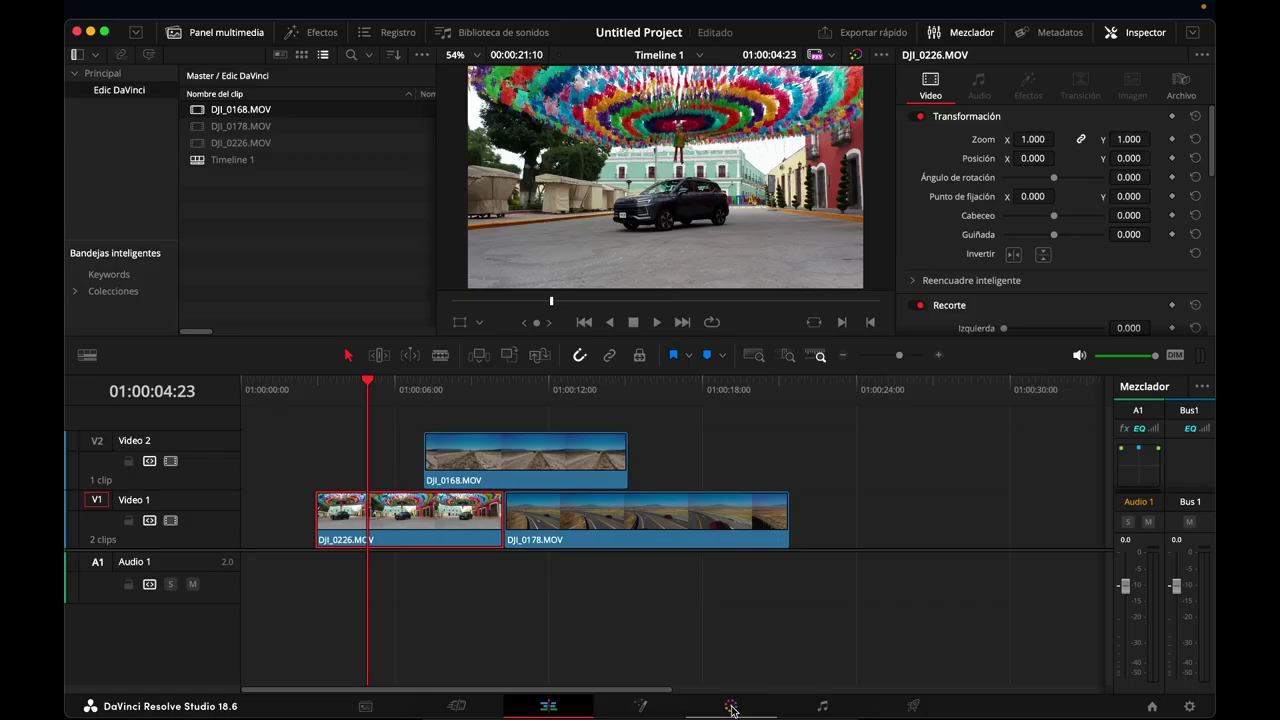
click(731, 708)
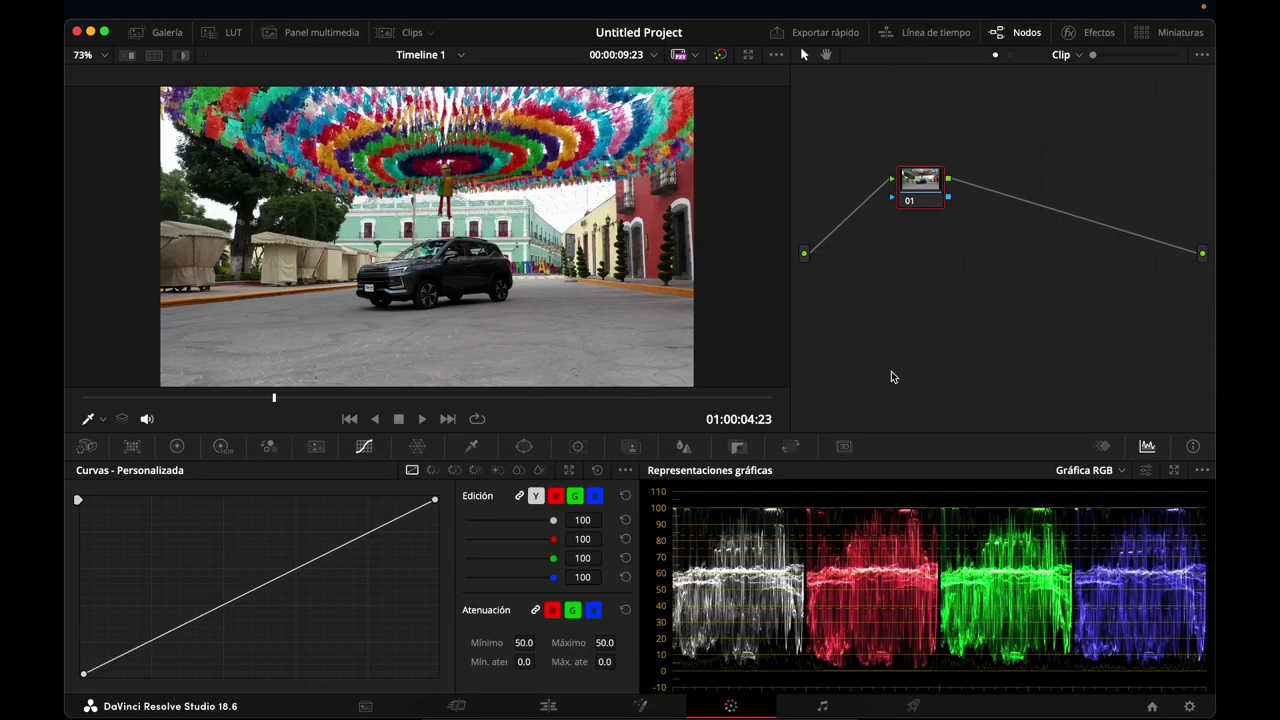
Reposition node 01 in the node graph and show the Primaries color wheels.
drag(927, 185, 903, 177)
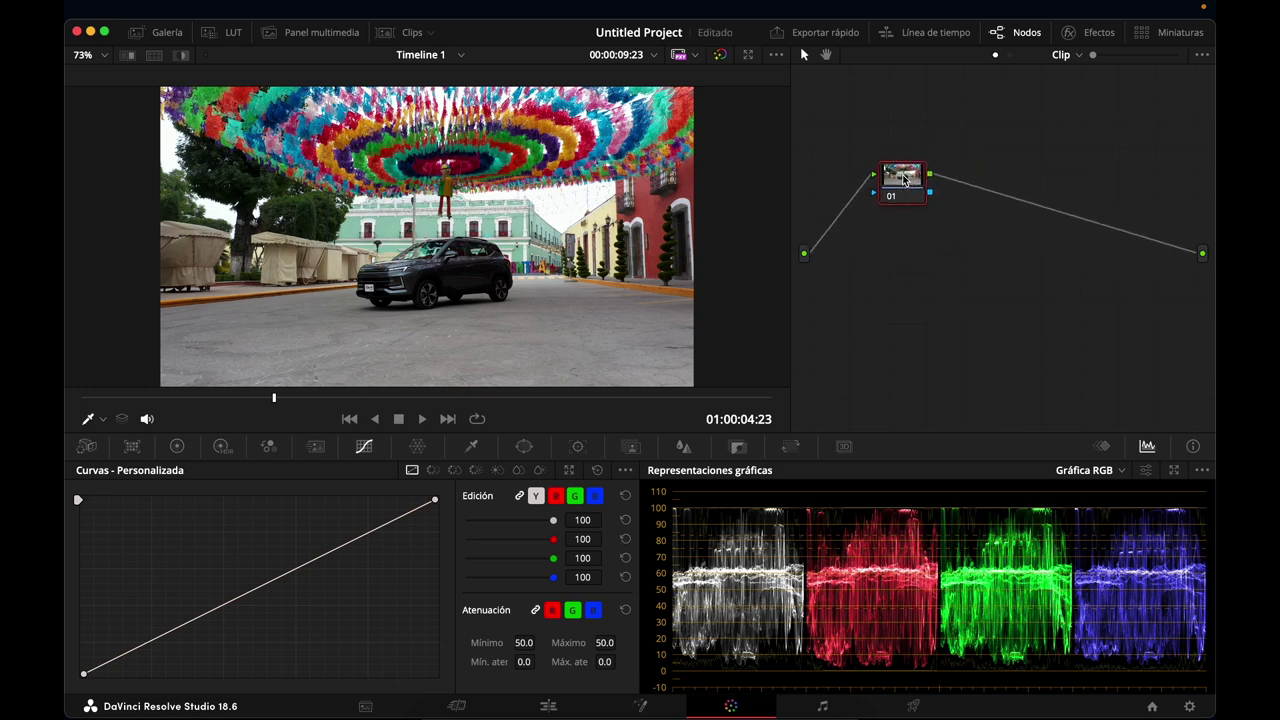
mouse_move(902, 174)
mouse_down()
mouse_move(918, 242)
mouse_move(890, 170)
mouse_up()
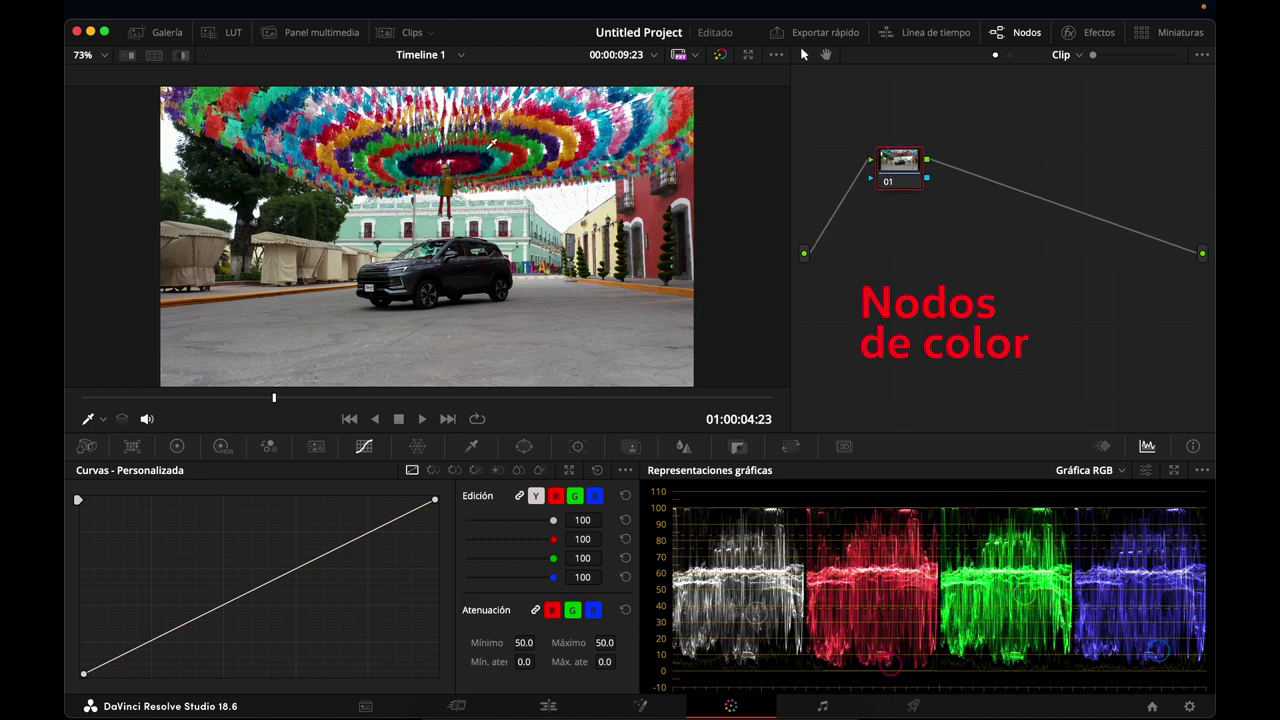
drag(903, 175, 893, 172)
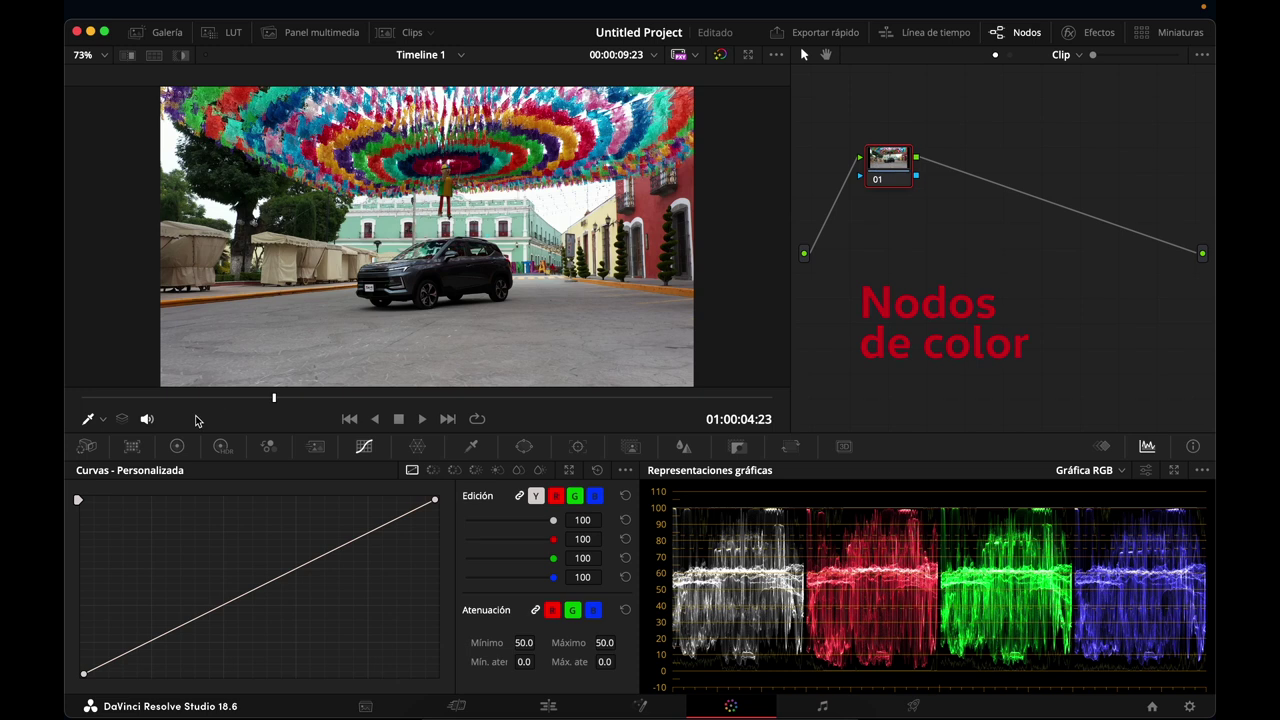
click(177, 446)
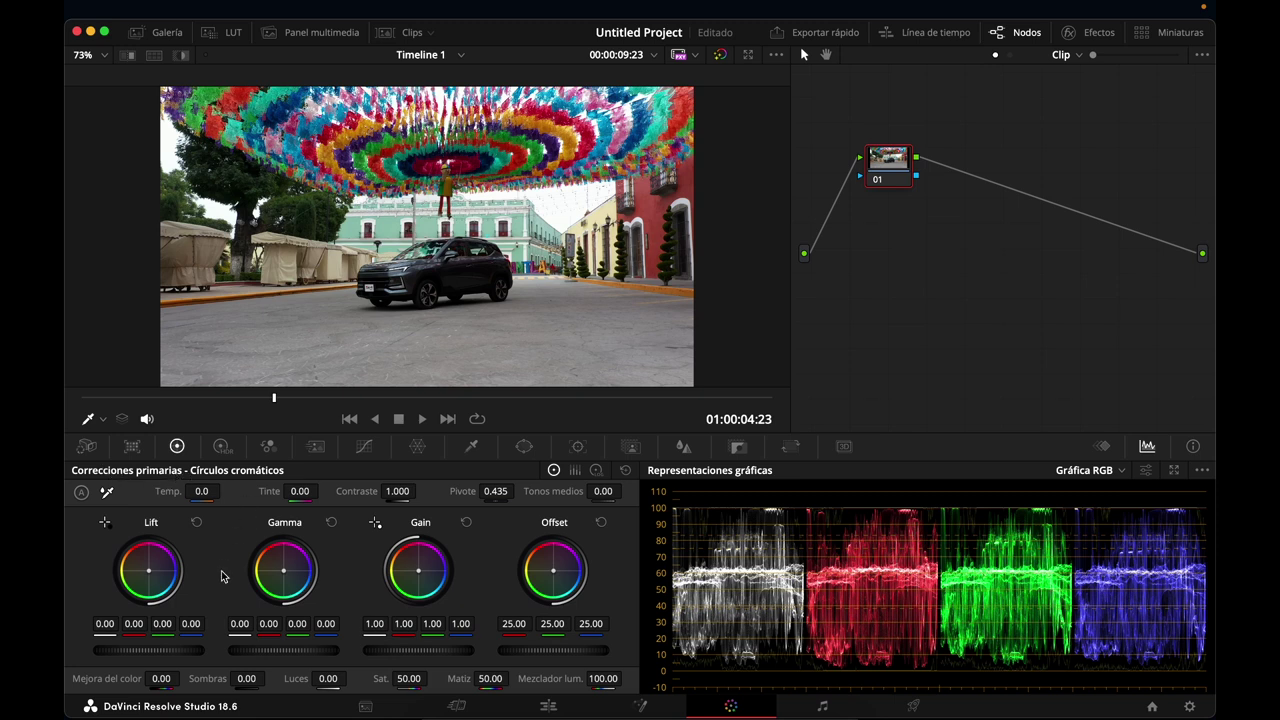
Set Temp to 290, try a tint shift, and undo a trial contrast change.
drag(202, 491, 224, 491)
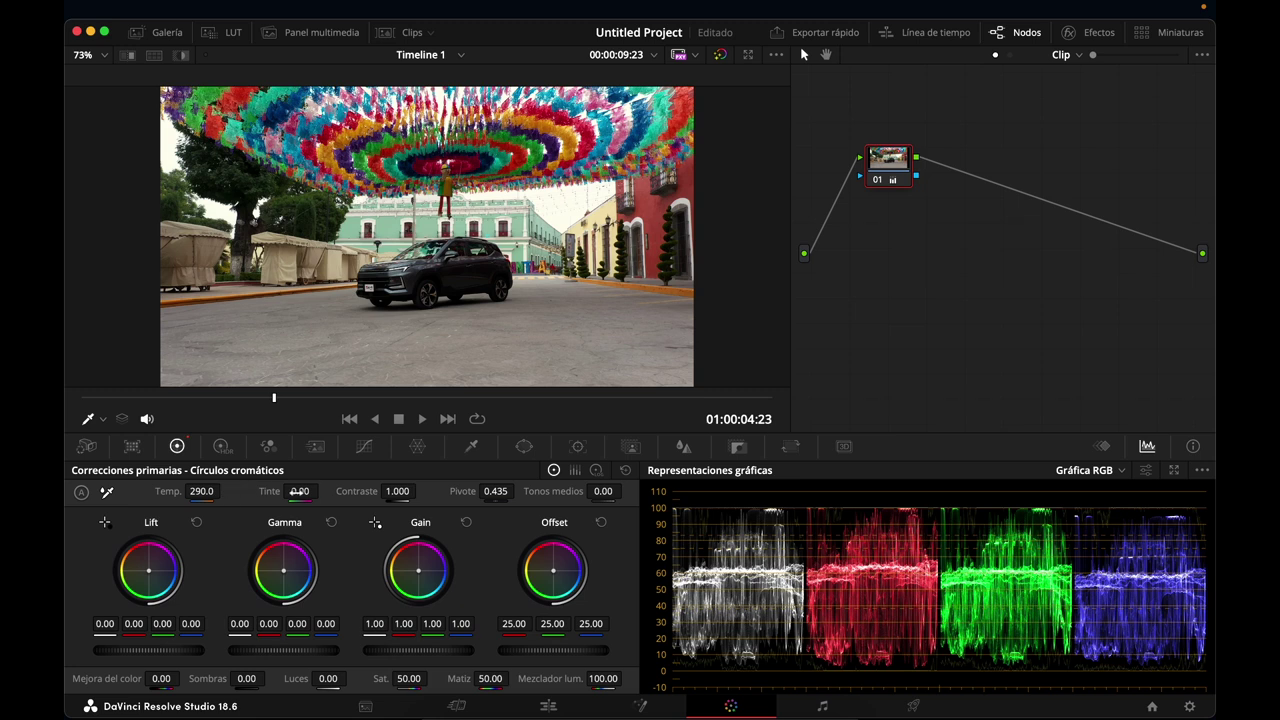
mouse_move(300, 491)
mouse_down()
mouse_move(356, 491)
mouse_move(303, 491)
mouse_up()
drag(397, 491, 334, 469)
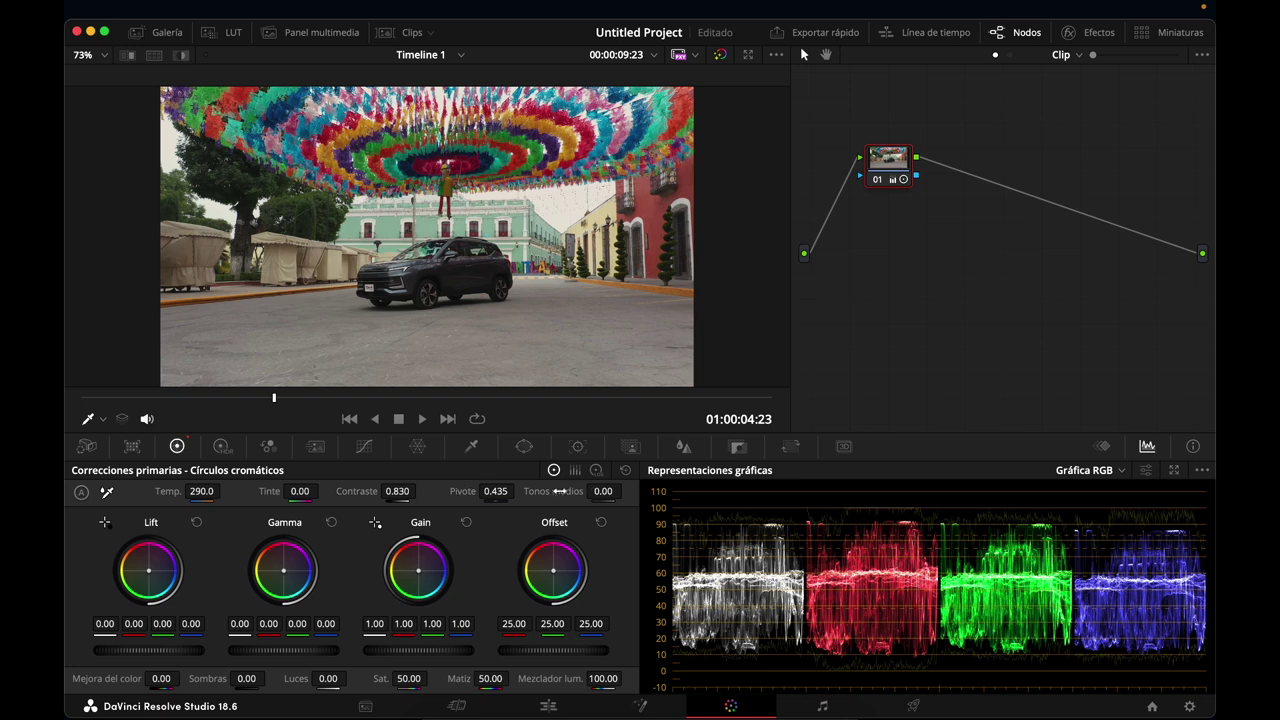
key(ctrl+z)
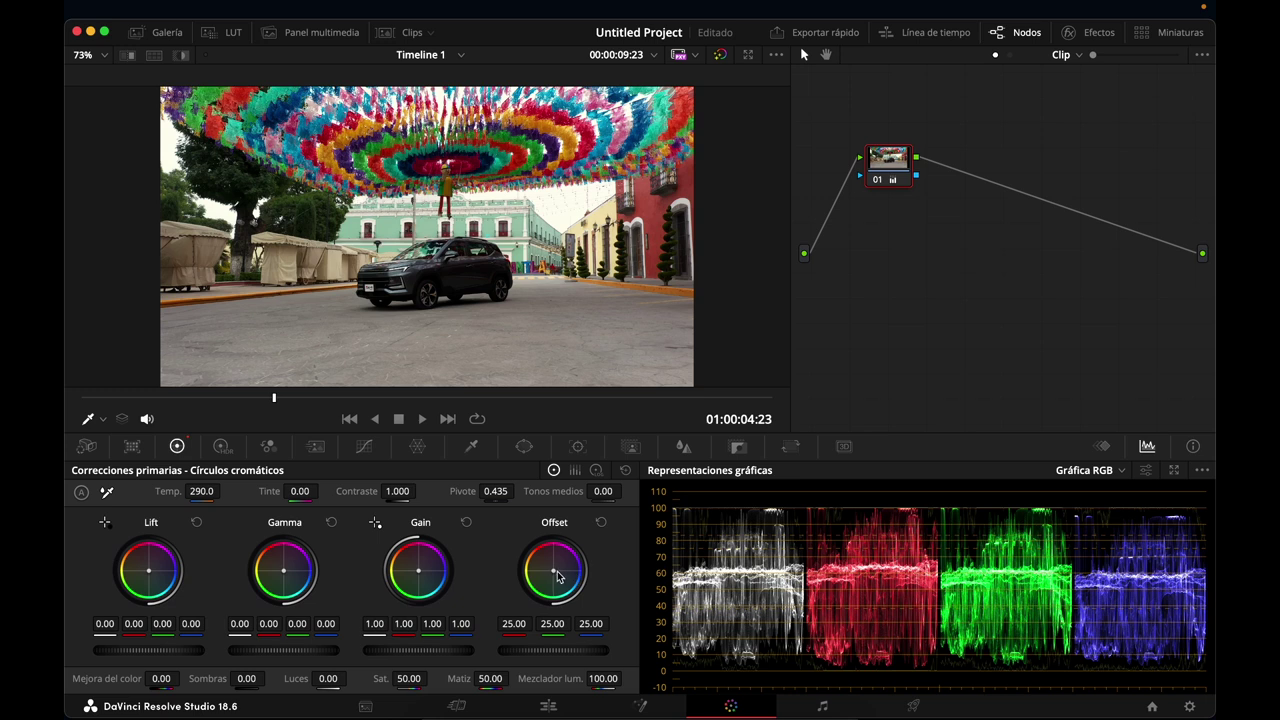
Test and reset the Offset wheel, then raise the Lift master wheel slightly.
drag(556, 576, 428, 645)
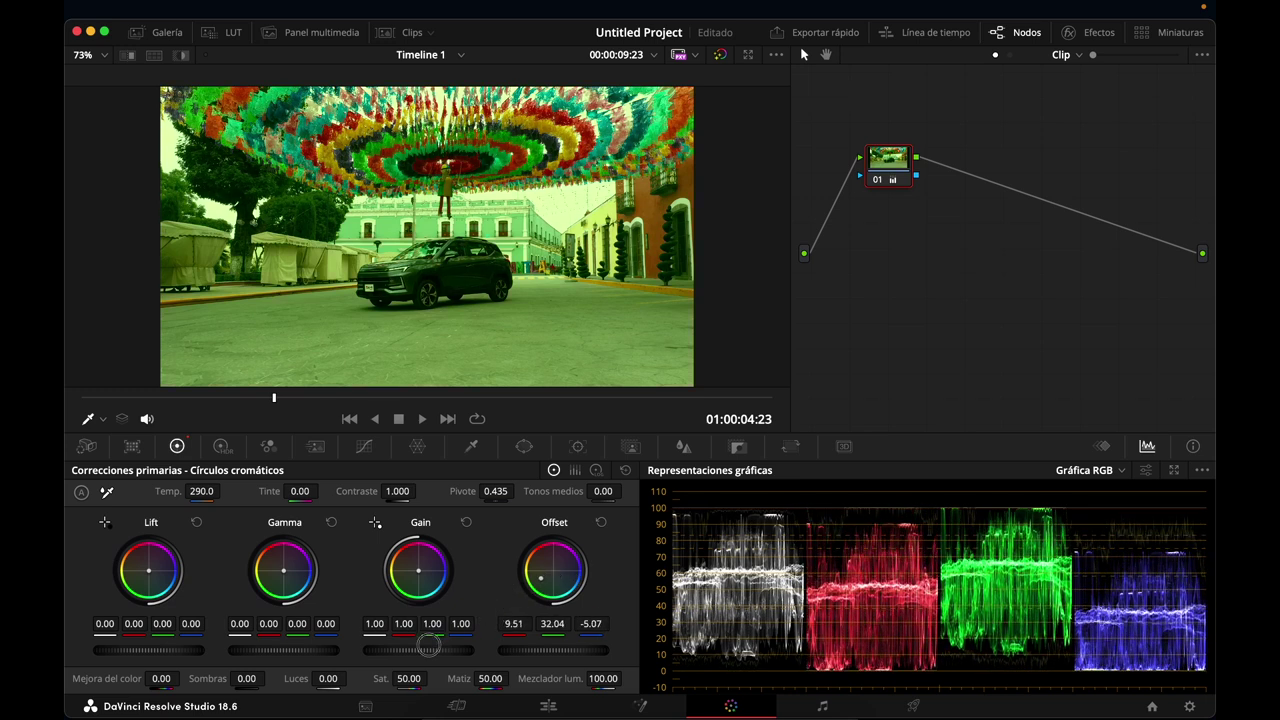
click(601, 523)
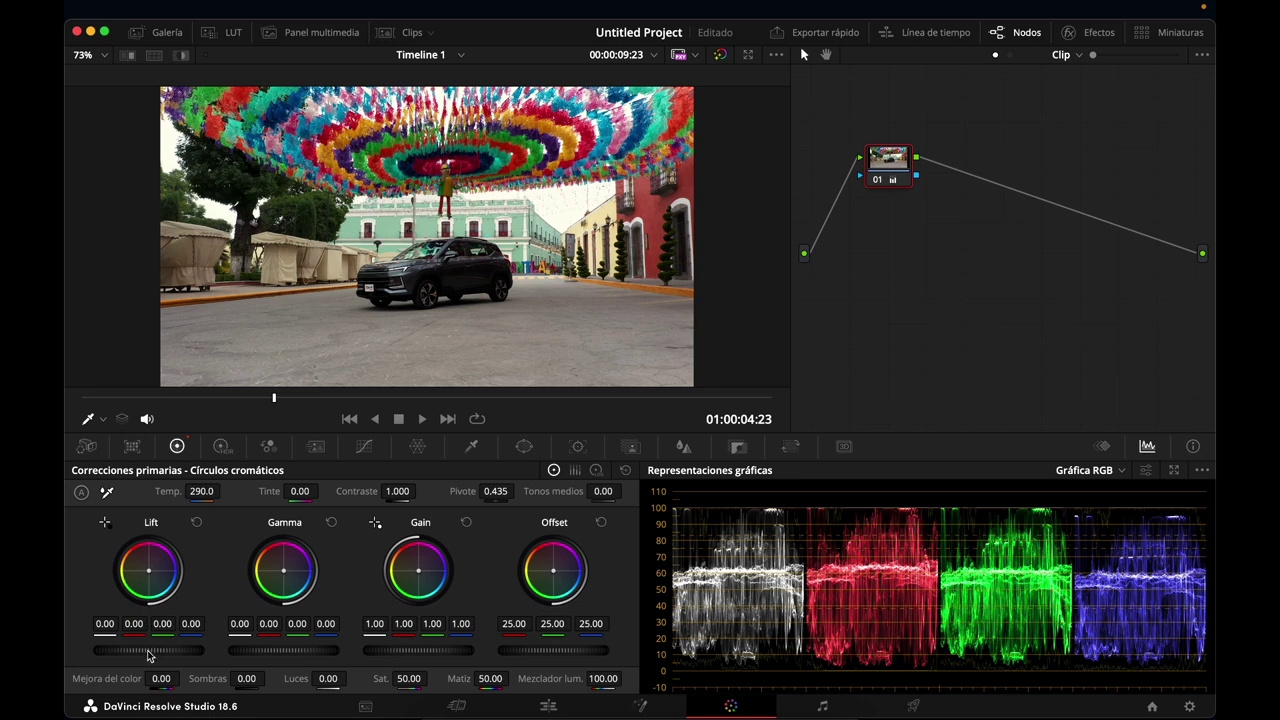
mouse_move(148, 652)
mouse_down()
mouse_move(220, 638)
mouse_move(206, 627)
mouse_up()
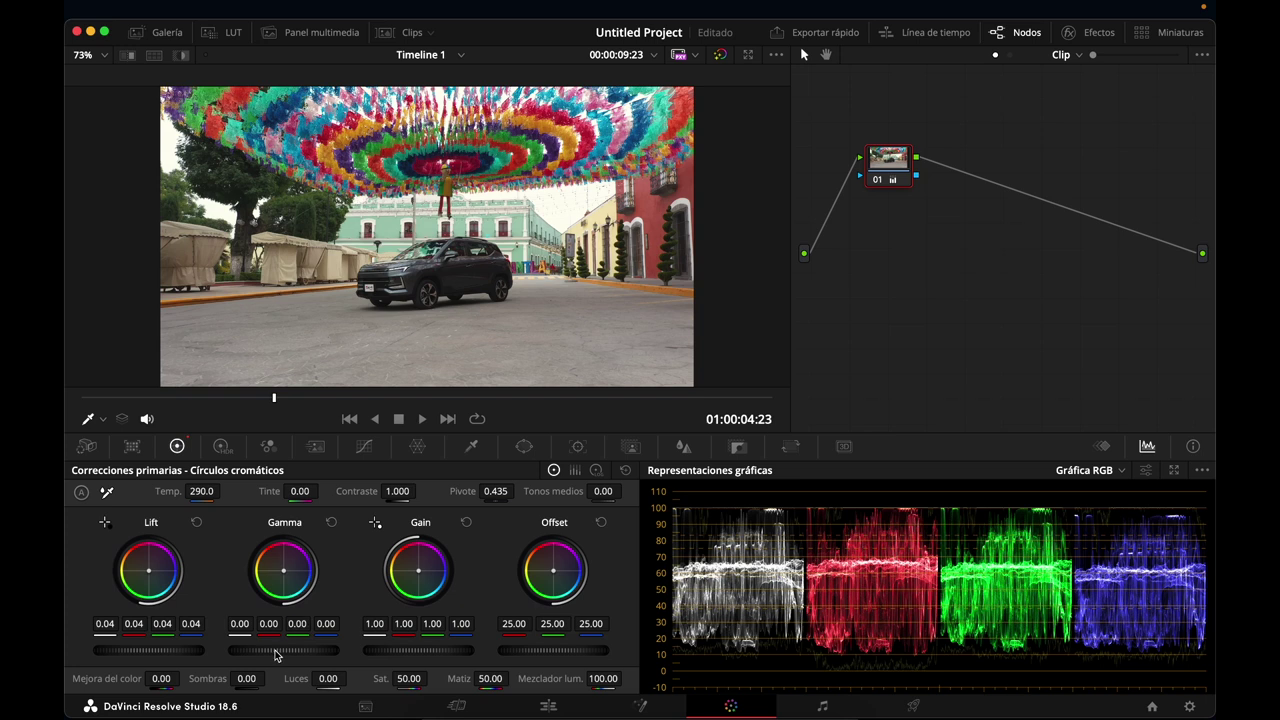
Raise Gamma slightly, lower Gain to 0.94, and set saturation to 75.
drag(276, 655, 300, 648)
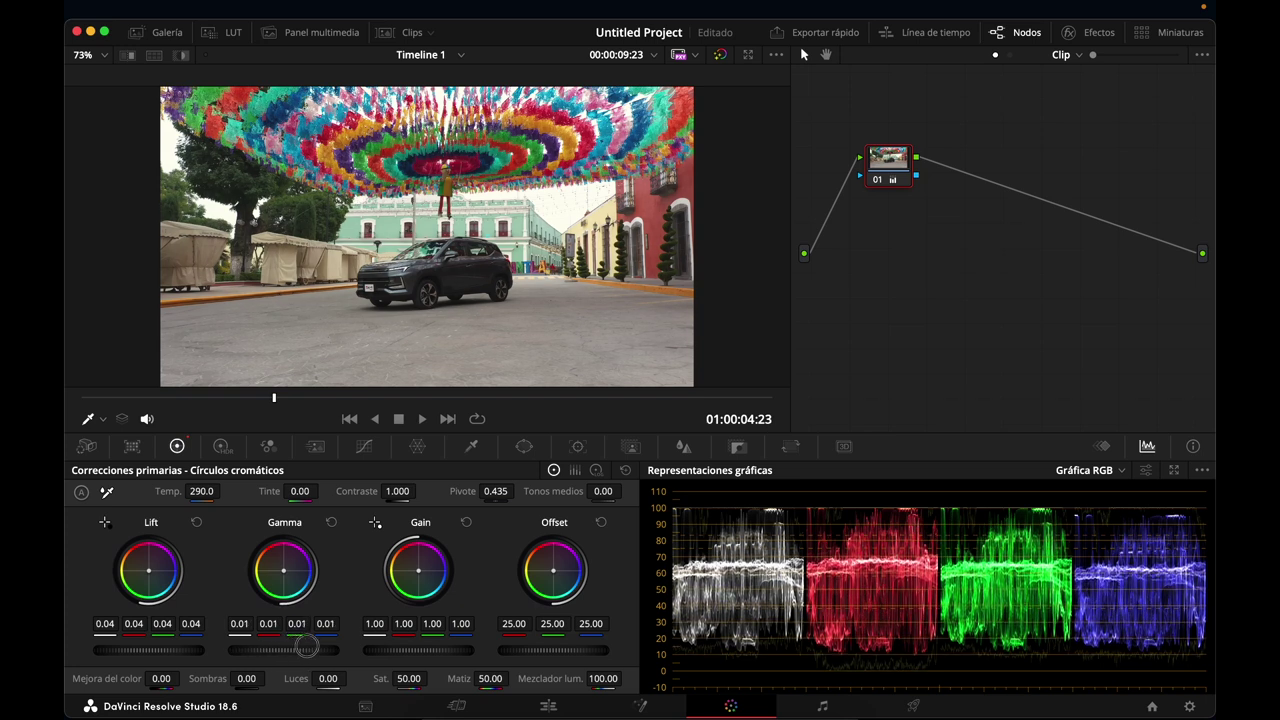
mouse_move(407, 655)
mouse_down()
mouse_move(278, 632)
mouse_move(292, 632)
mouse_up()
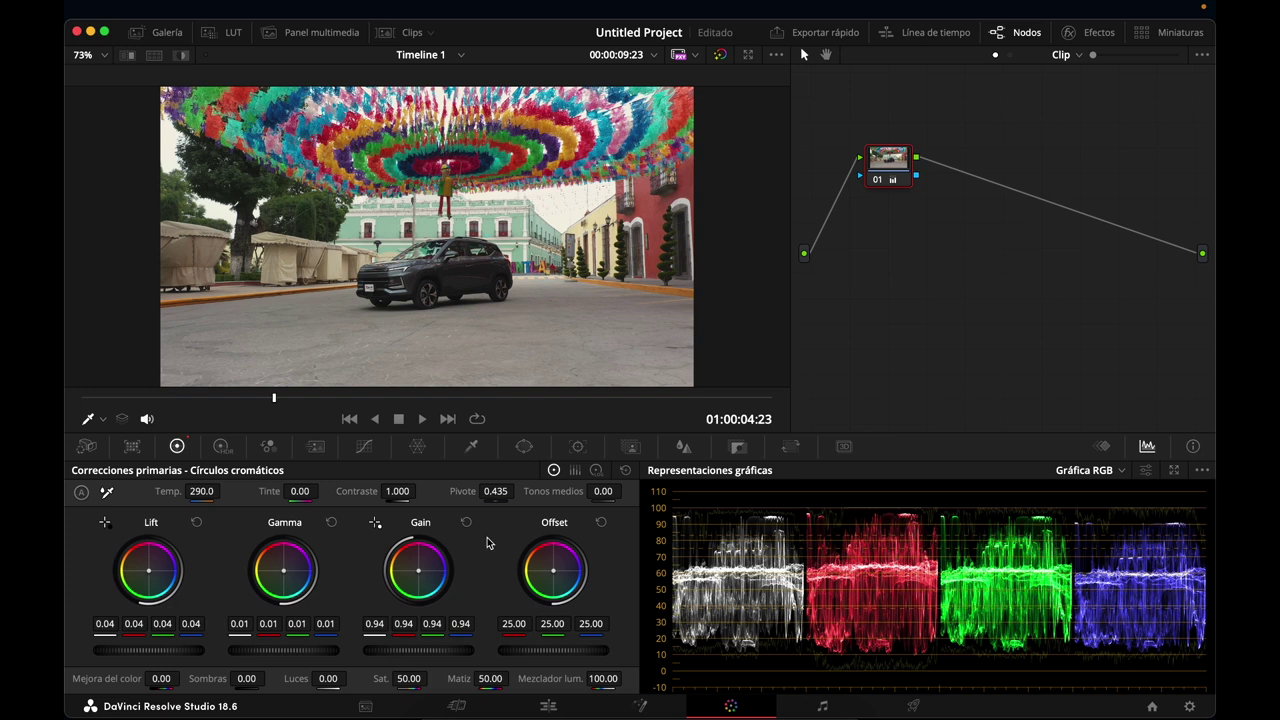
click(413, 680)
key(BackSpace)
text(7)
key(Return)
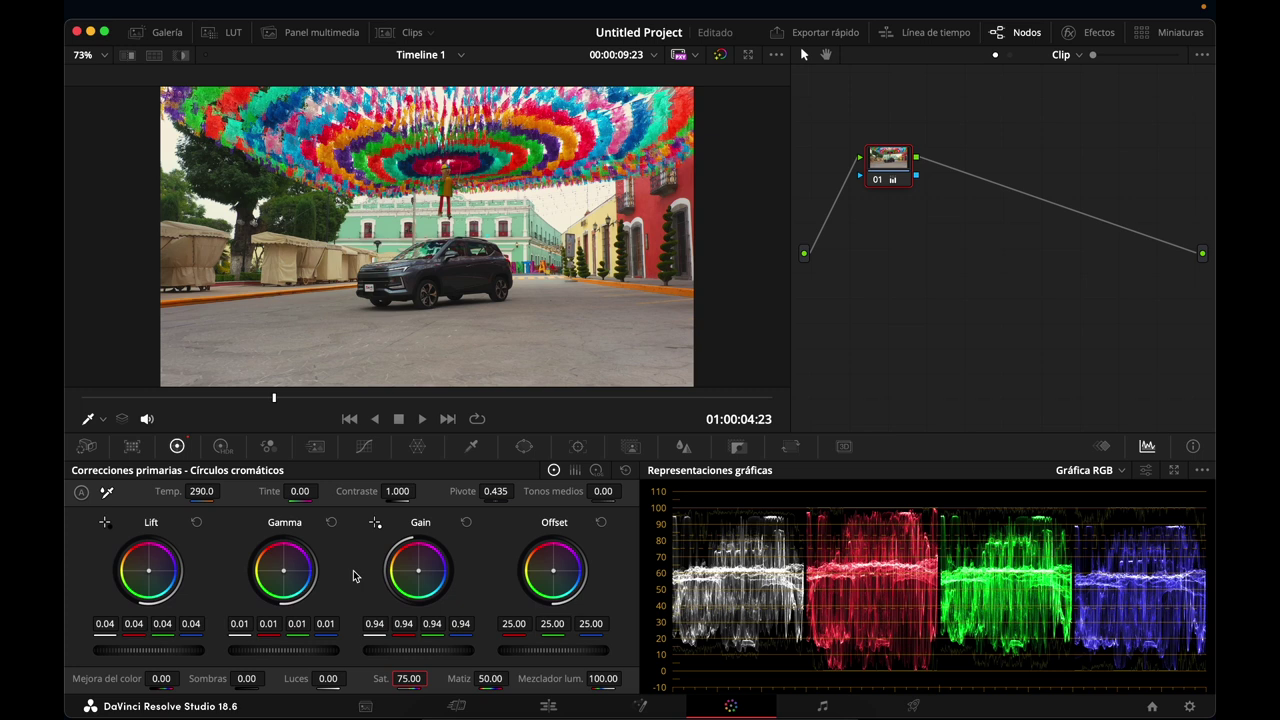
Lower contrast to 0.906, pull Lift back to 0.01, and set Gamma to 0.02.
mouse_move(400, 493)
mouse_down()
mouse_move(353, 477)
mouse_move(369, 483)
mouse_up()
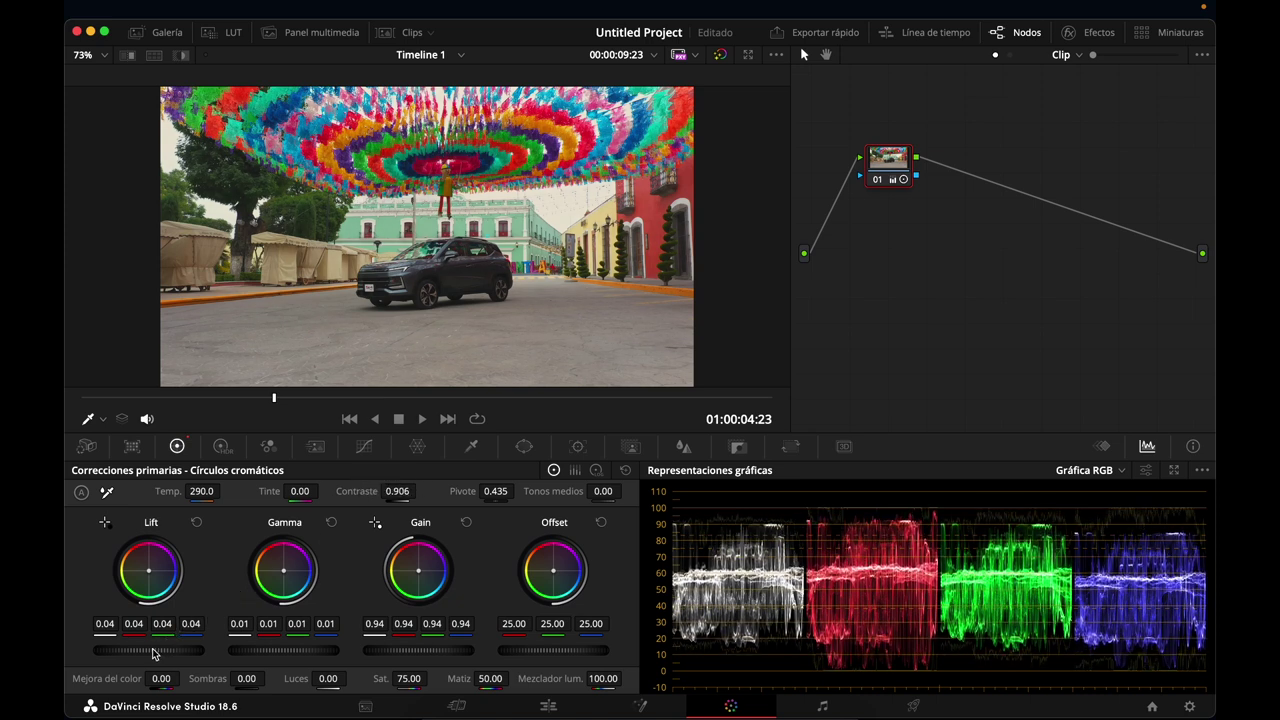
drag(153, 654, 88, 649)
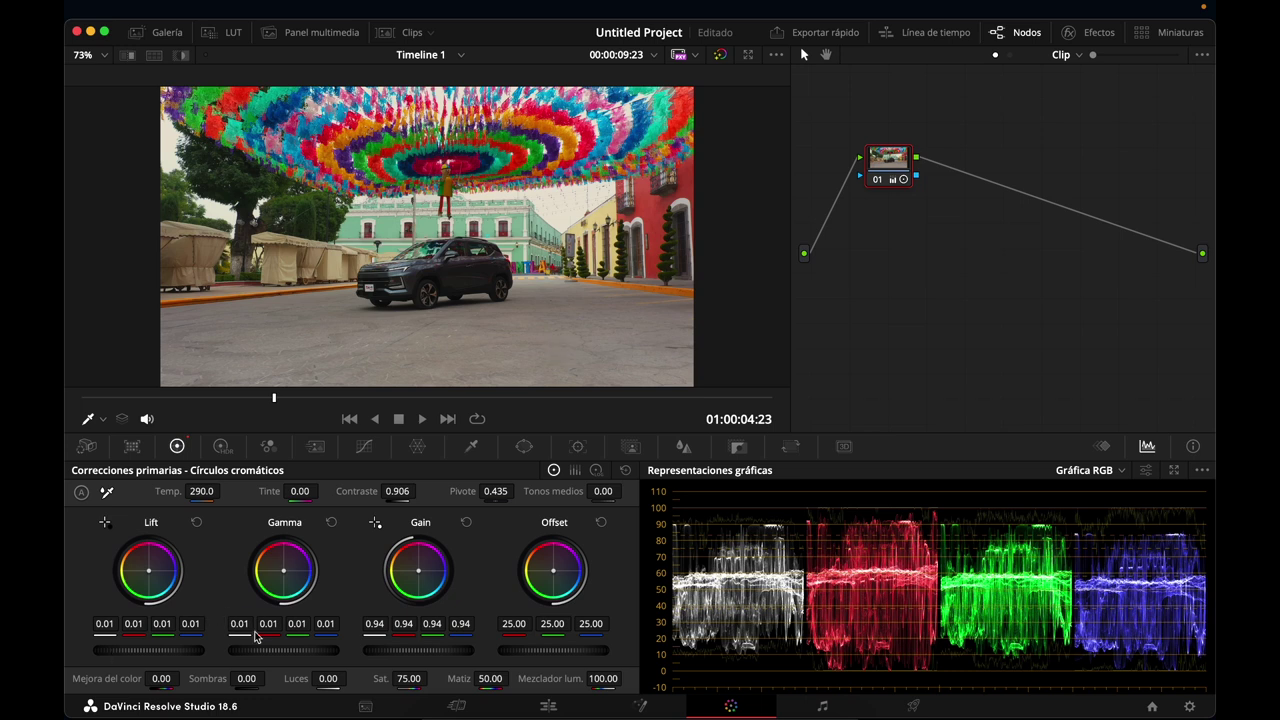
drag(268, 655, 300, 650)
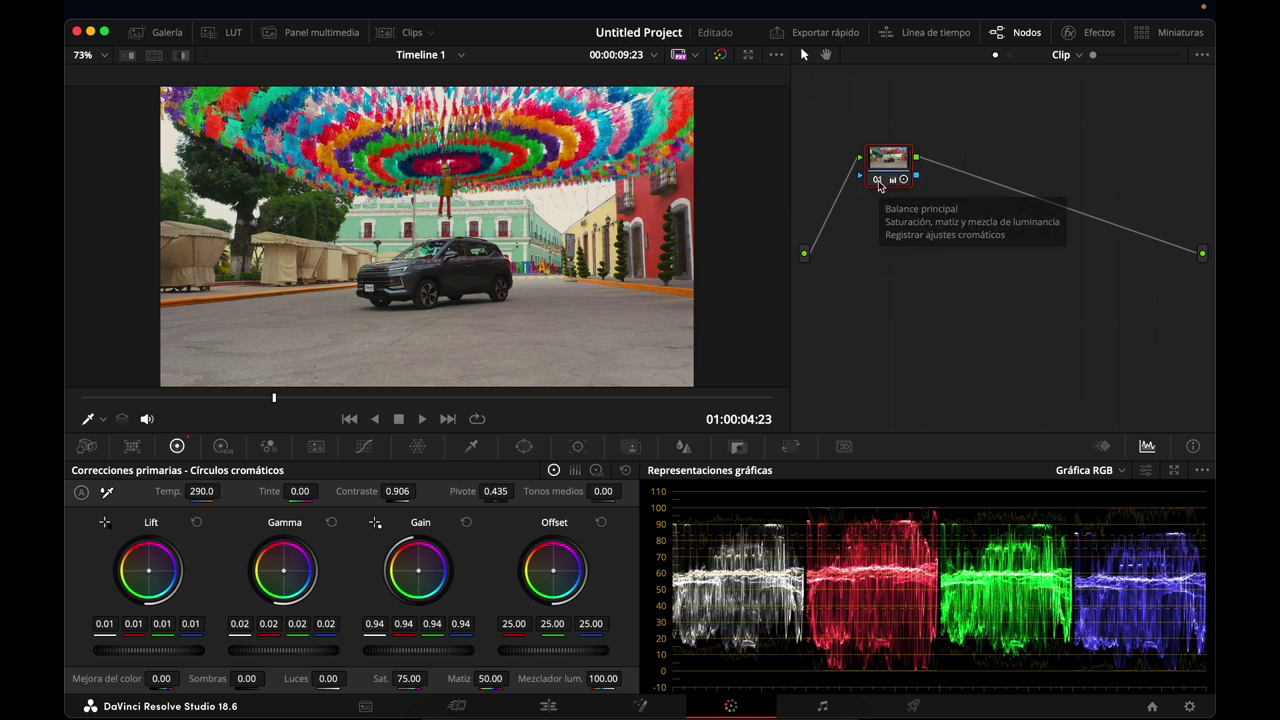
click(878, 181)
click(878, 181)
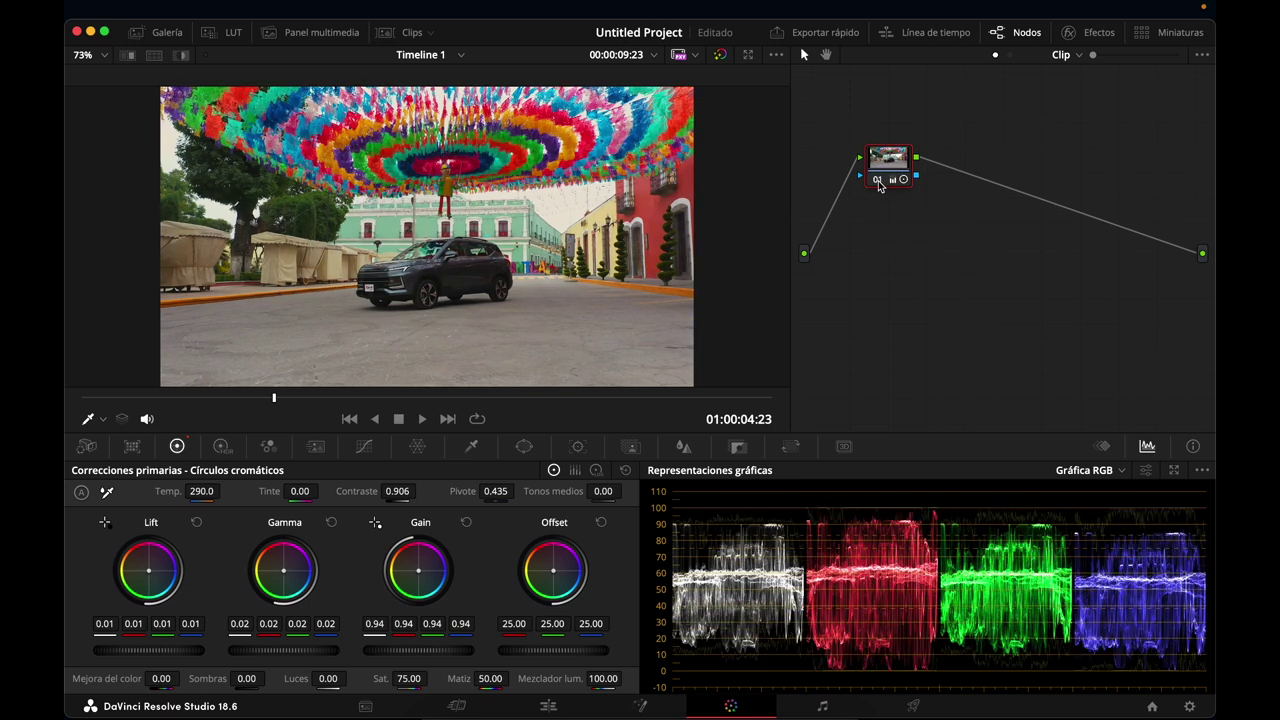
click(878, 181)
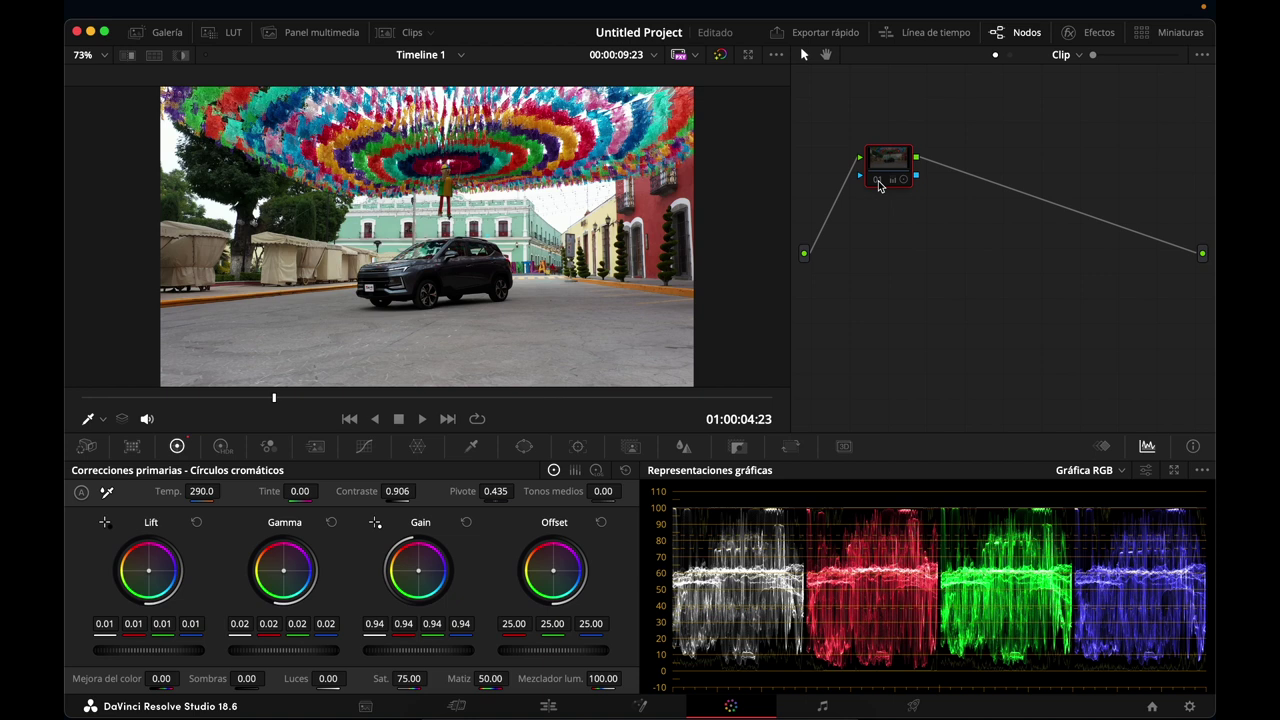
click(878, 181)
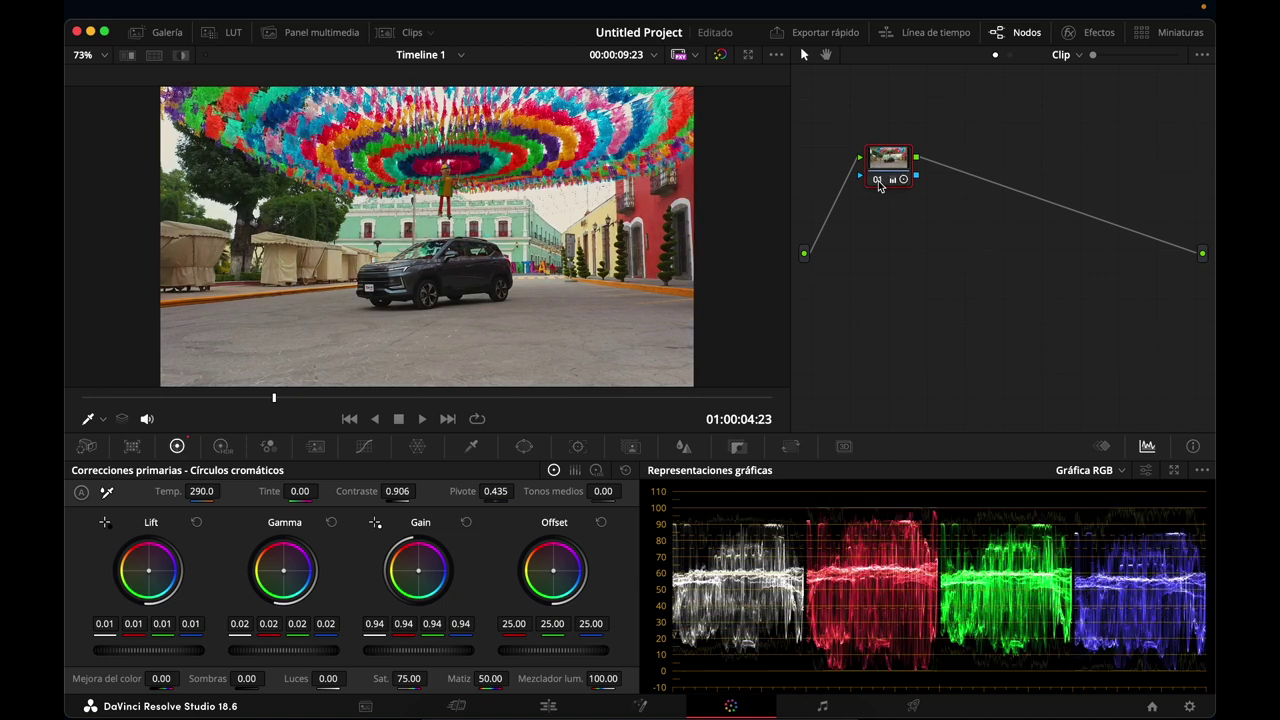
click(720, 56)
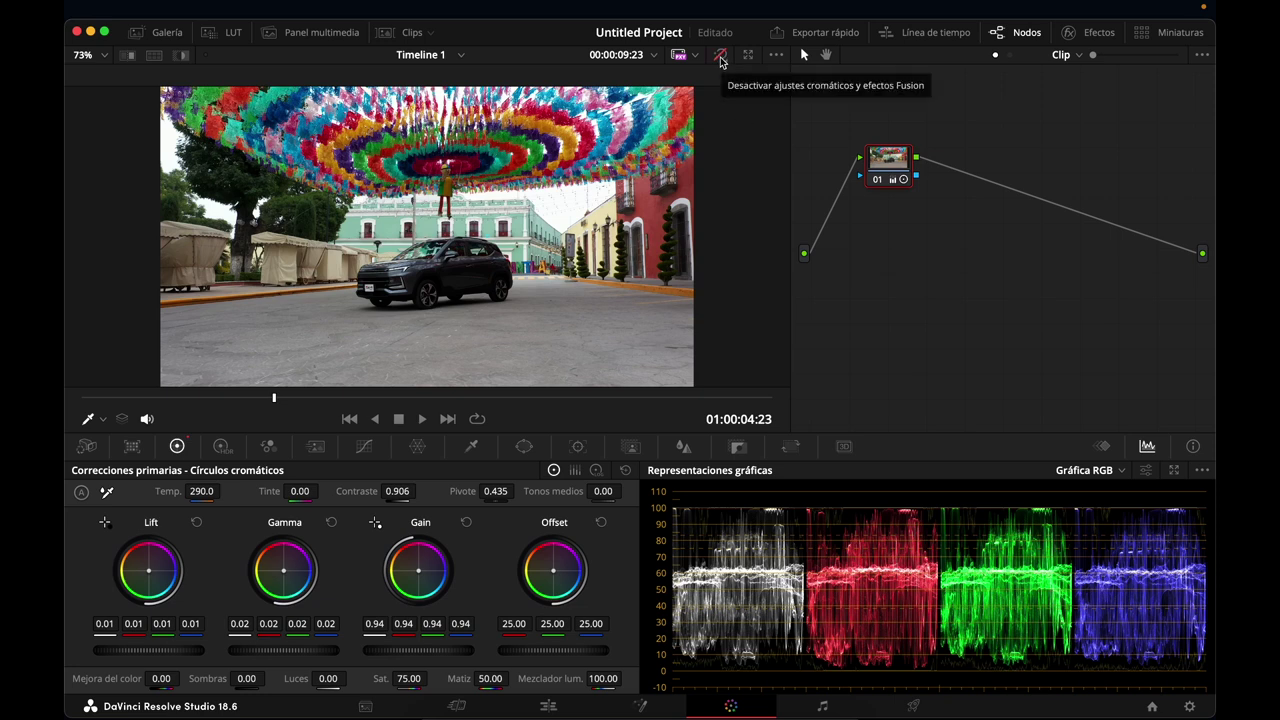
click(720, 56)
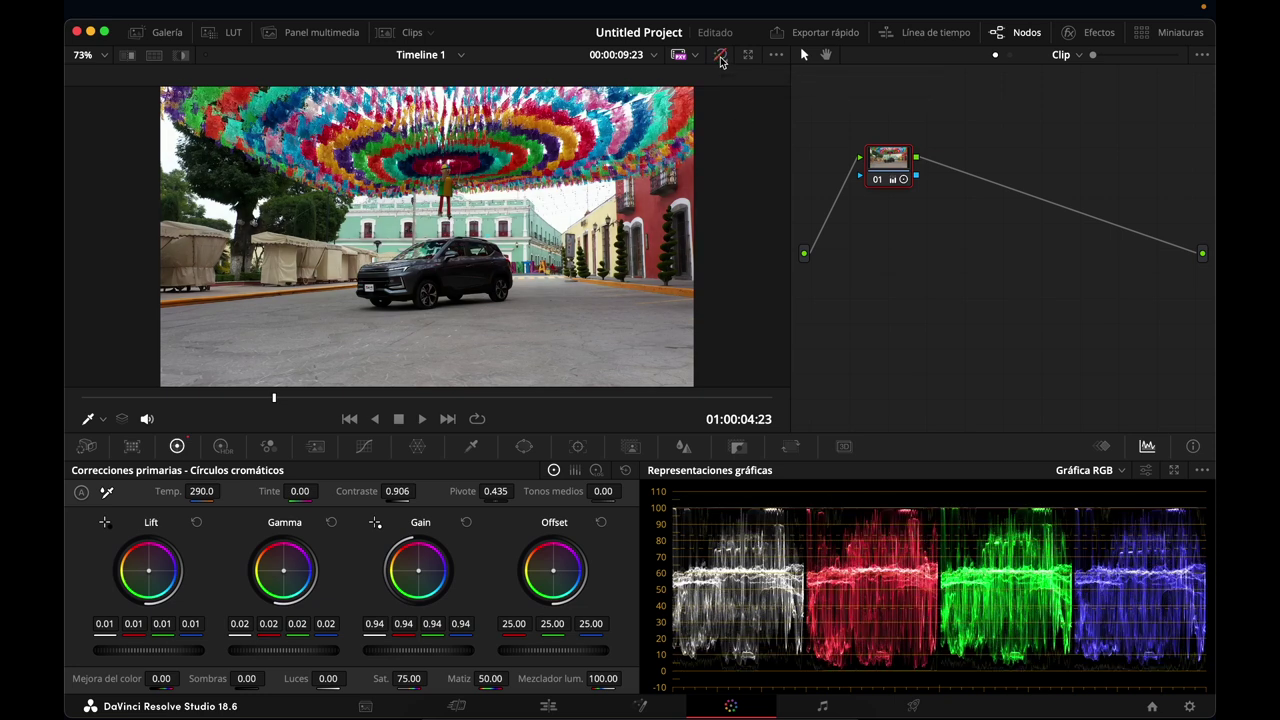
click(720, 56)
click(720, 56)
click(720, 56)
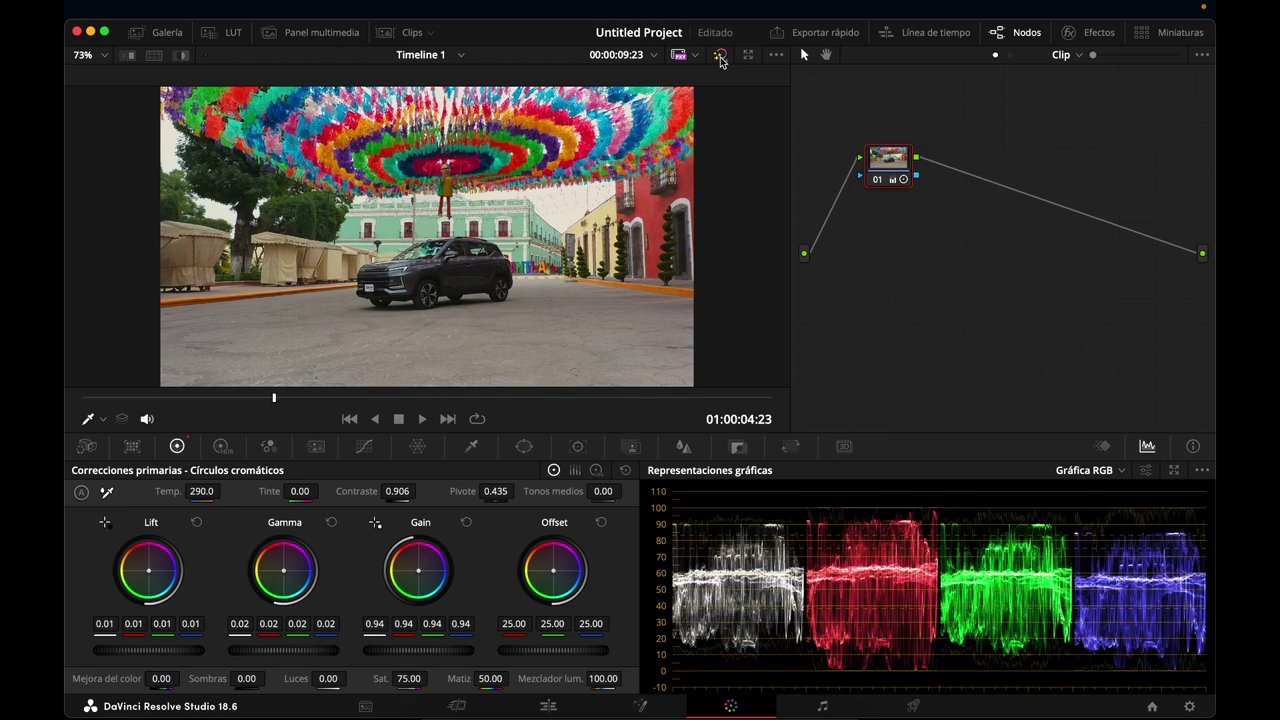
click(720, 56)
click(720, 56)
click(720, 56)
click(720, 56)
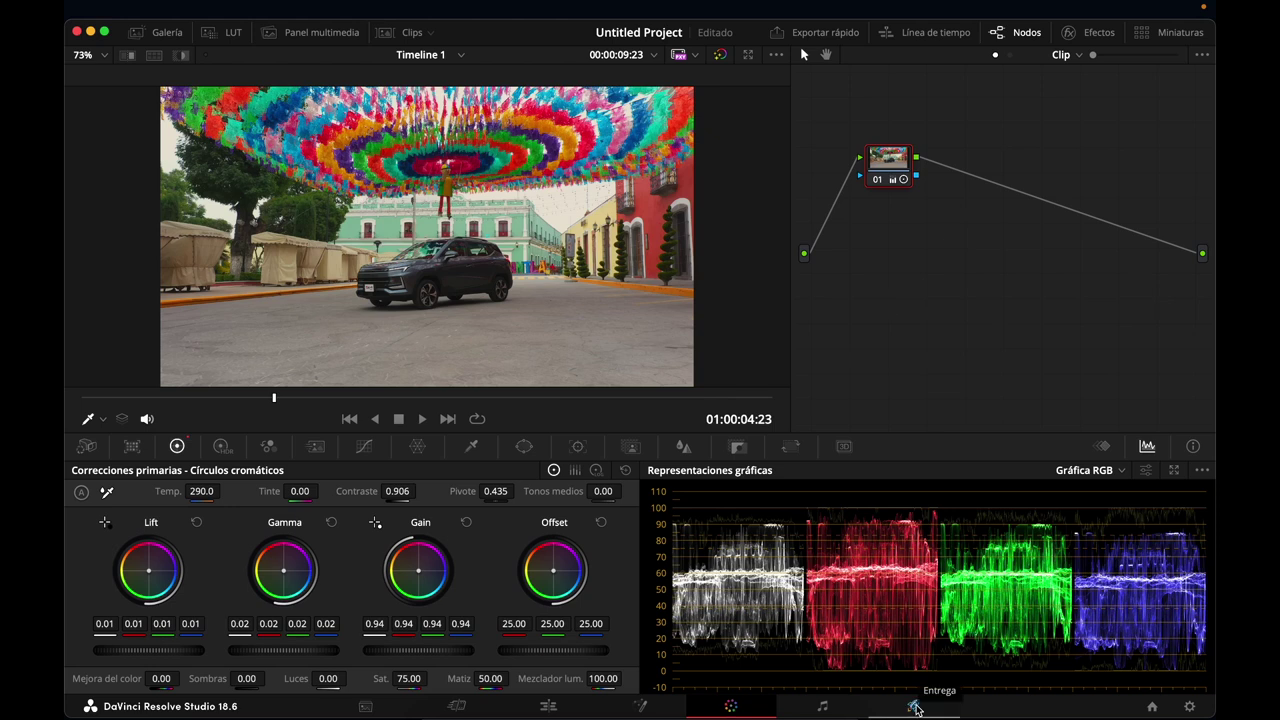
Back on the Edit timeline, select DJI_0168 on Video 2 and load it on the Color page.
click(548, 706)
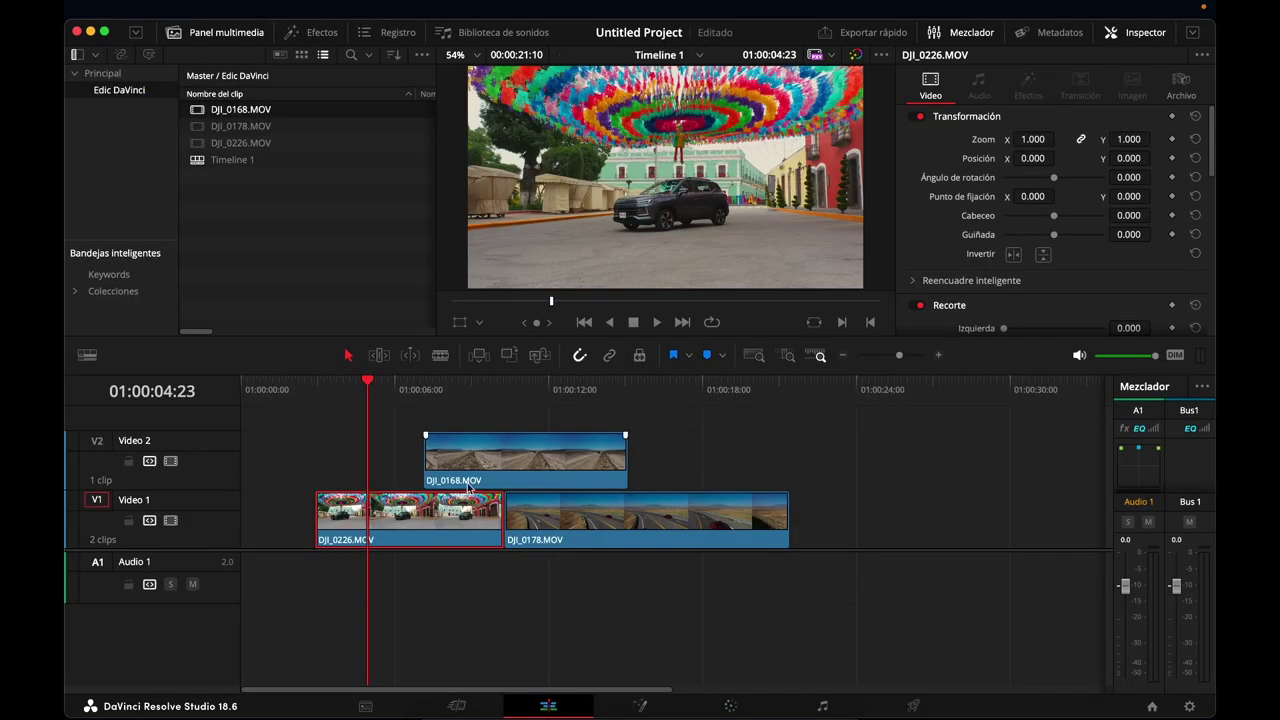
mouse_move(414, 389)
mouse_down()
mouse_move(597, 394)
mouse_move(545, 395)
mouse_up()
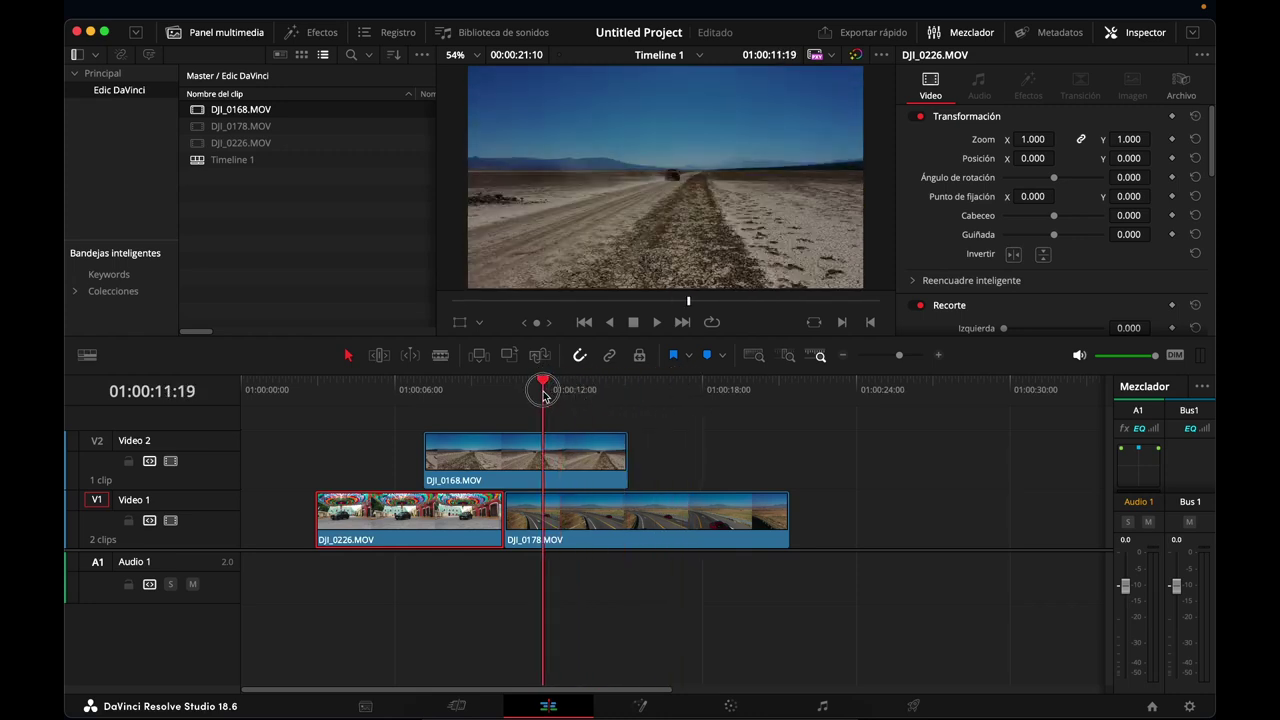
click(548, 472)
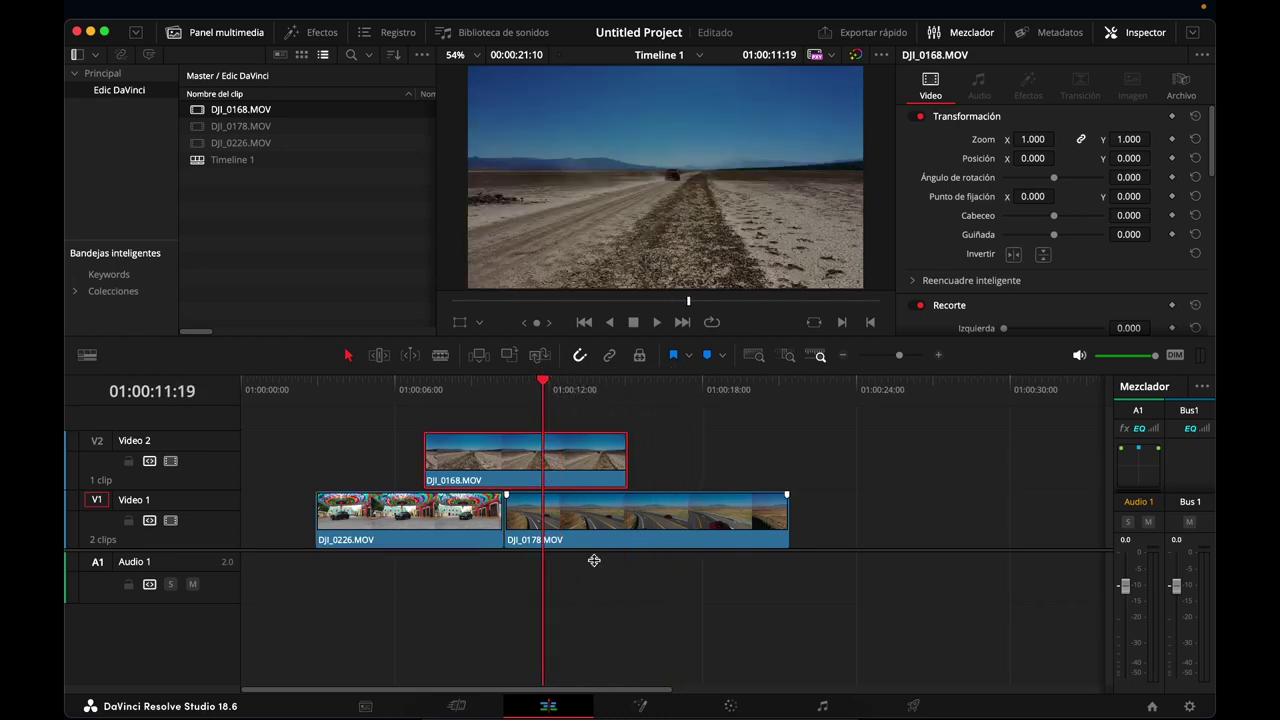
click(728, 705)
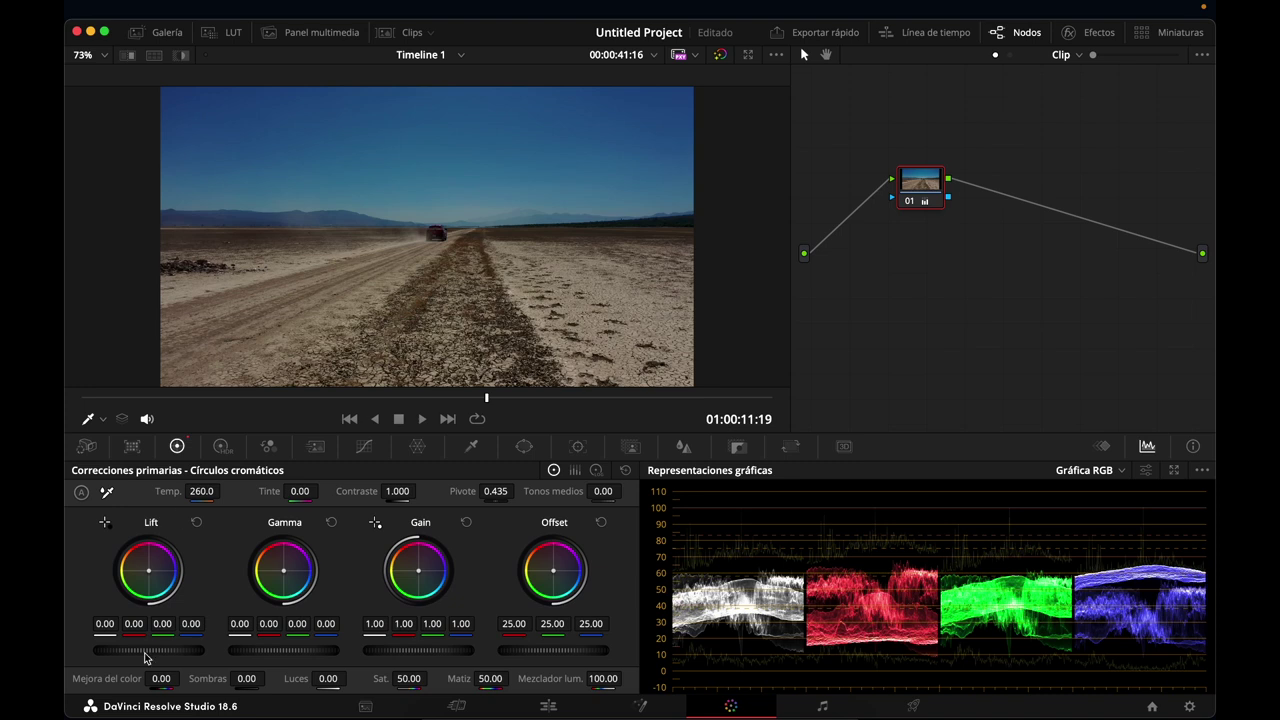
Grade DJI_0168 with Lift 0.01, Gamma 0.02, Gain 1.08, saturation 80 and contrast 1.018.
drag(399, 654, 461, 650)
drag(300, 651, 346, 651)
drag(130, 651, 163, 651)
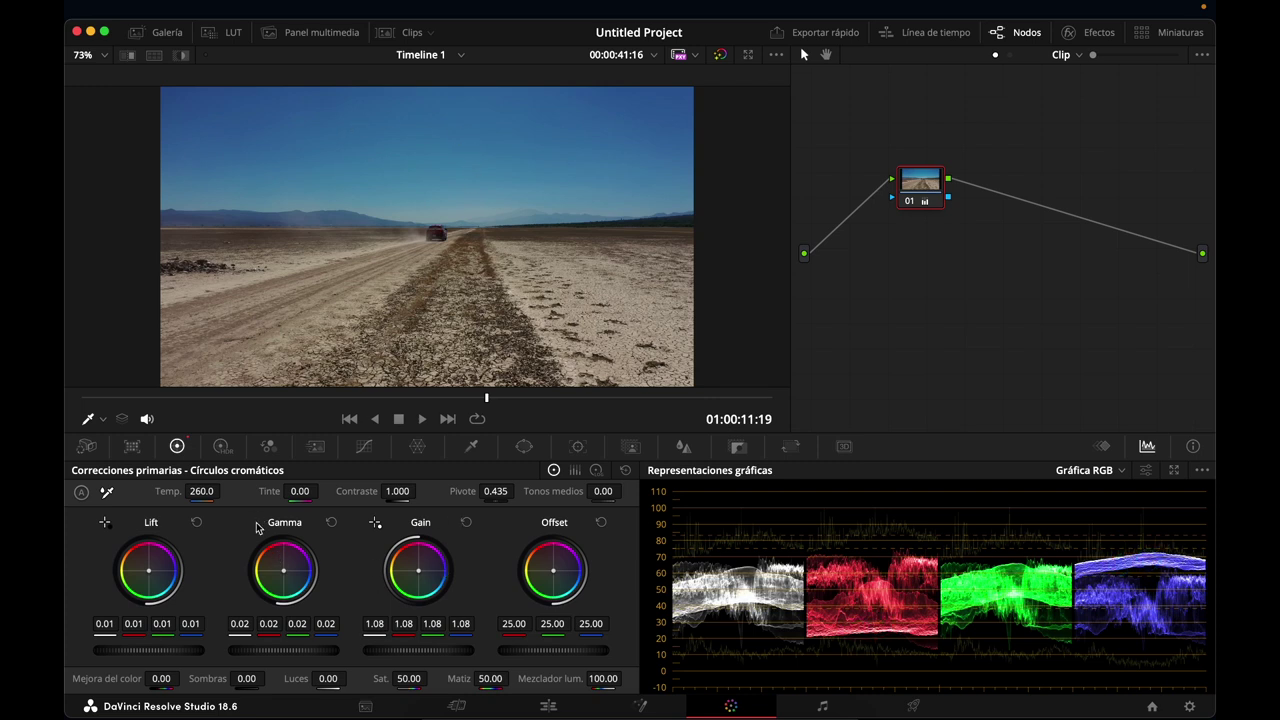
click(413, 683)
text(75)
key(Return)
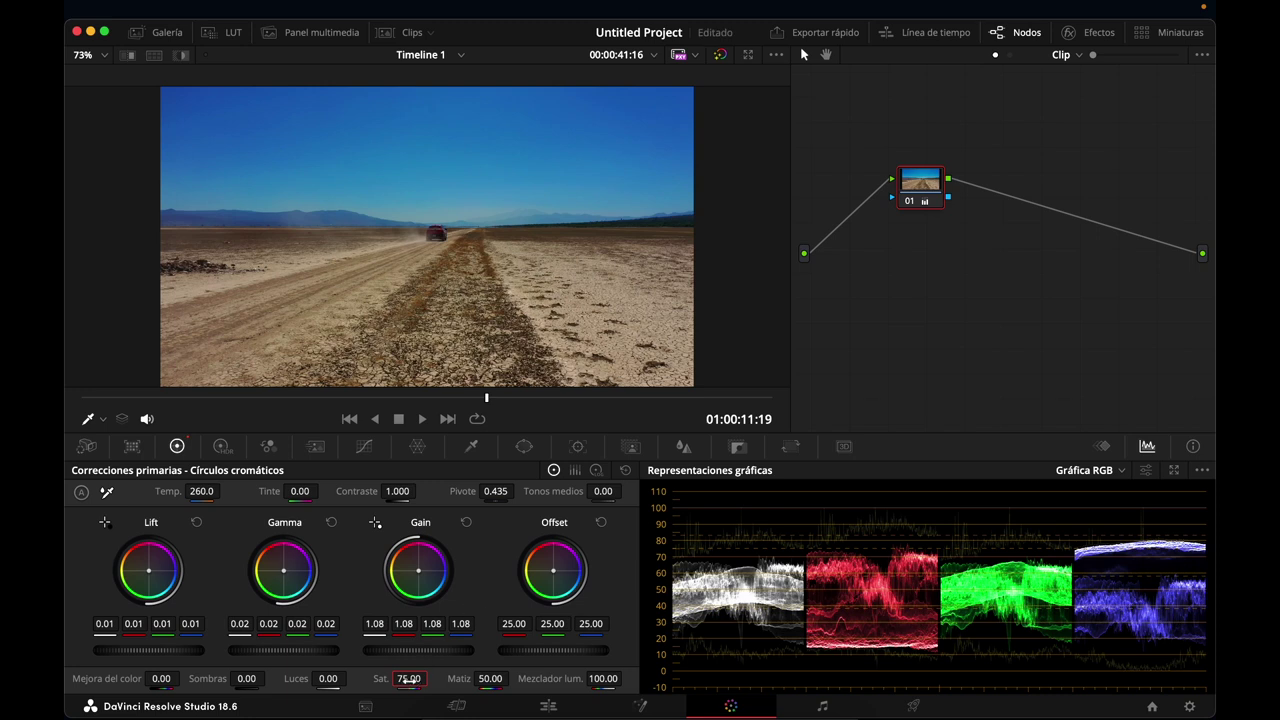
click(409, 679)
text(80)
key(Return)
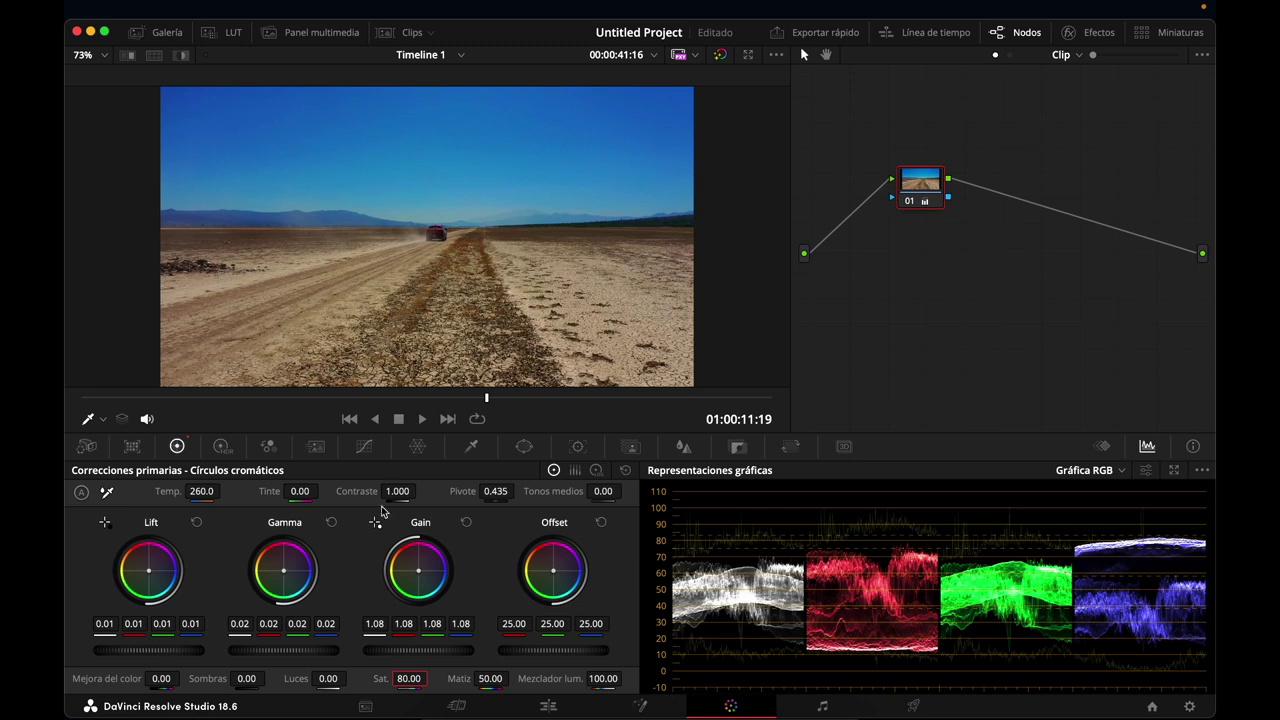
drag(398, 494, 405, 491)
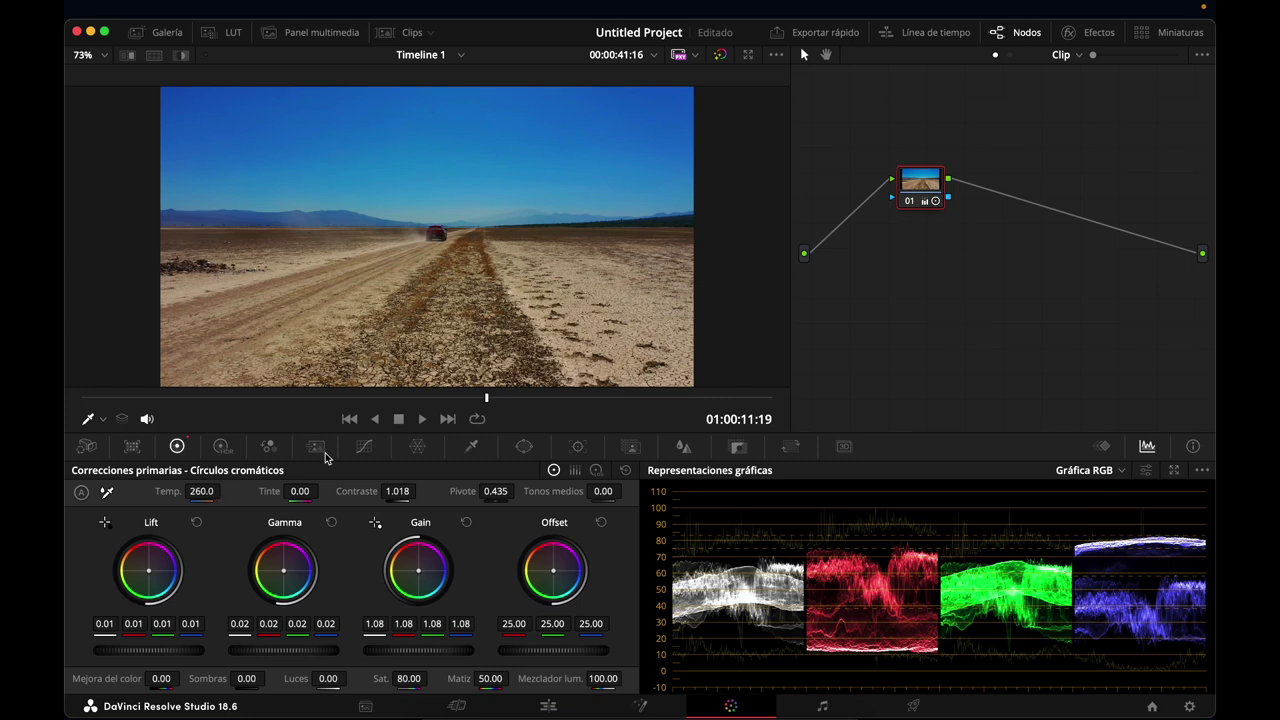
Compare before and after by toggling the node and the viewer grade bypass.
click(909, 204)
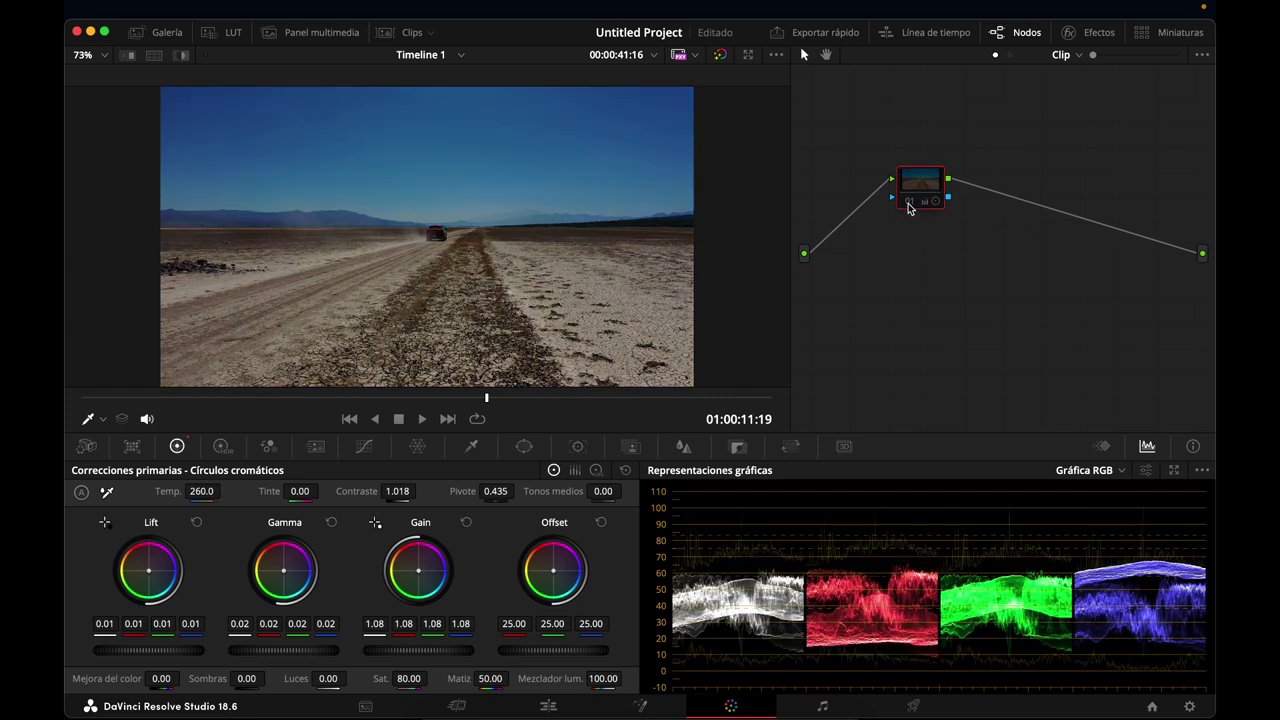
click(909, 205)
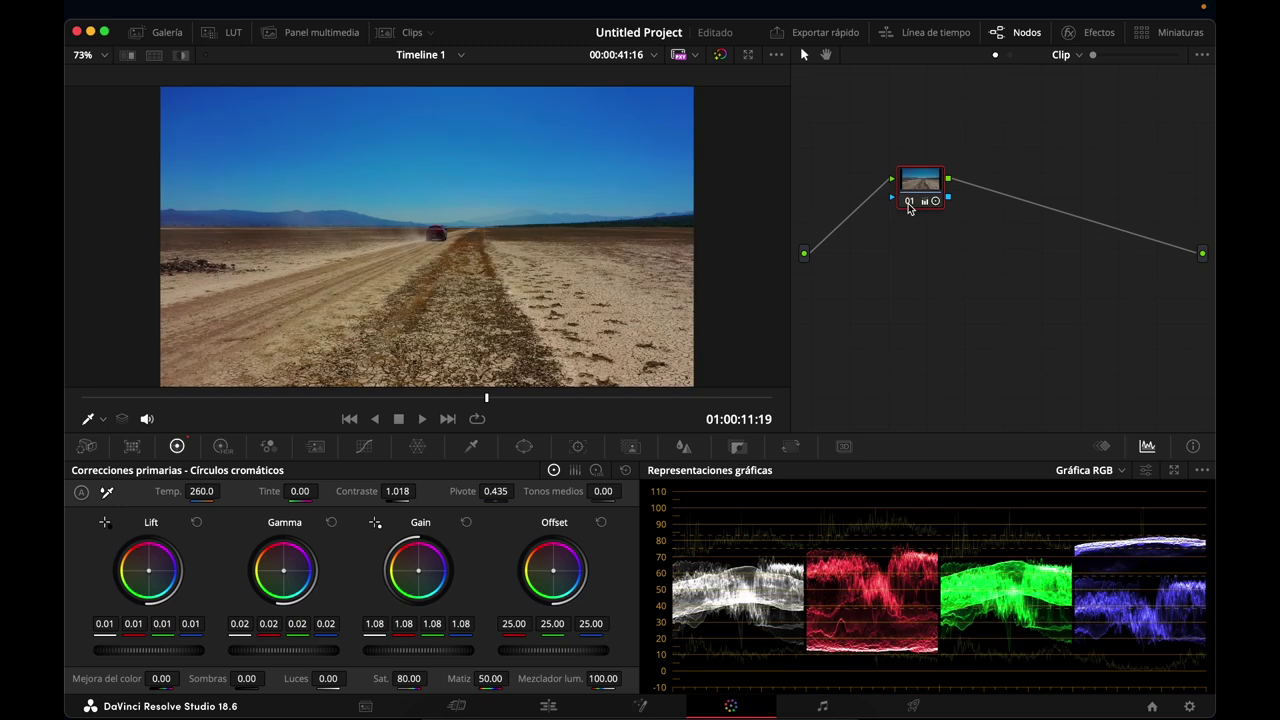
click(909, 205)
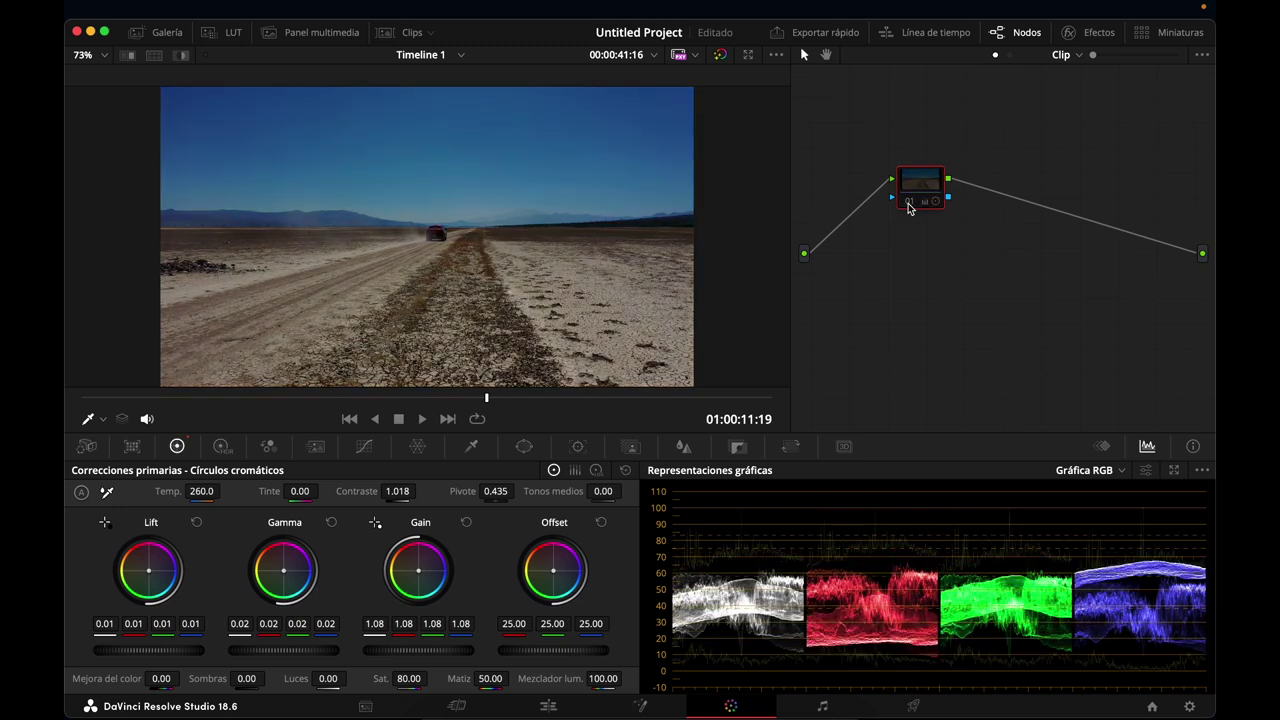
click(909, 205)
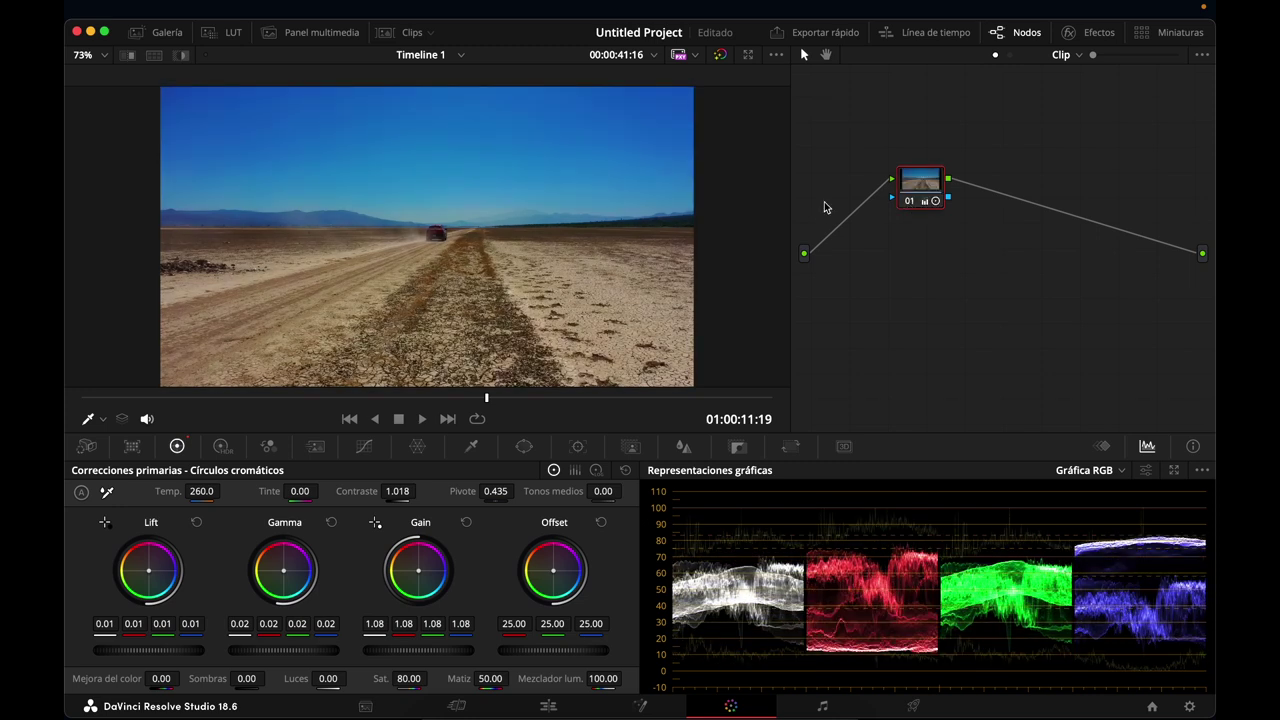
click(721, 57)
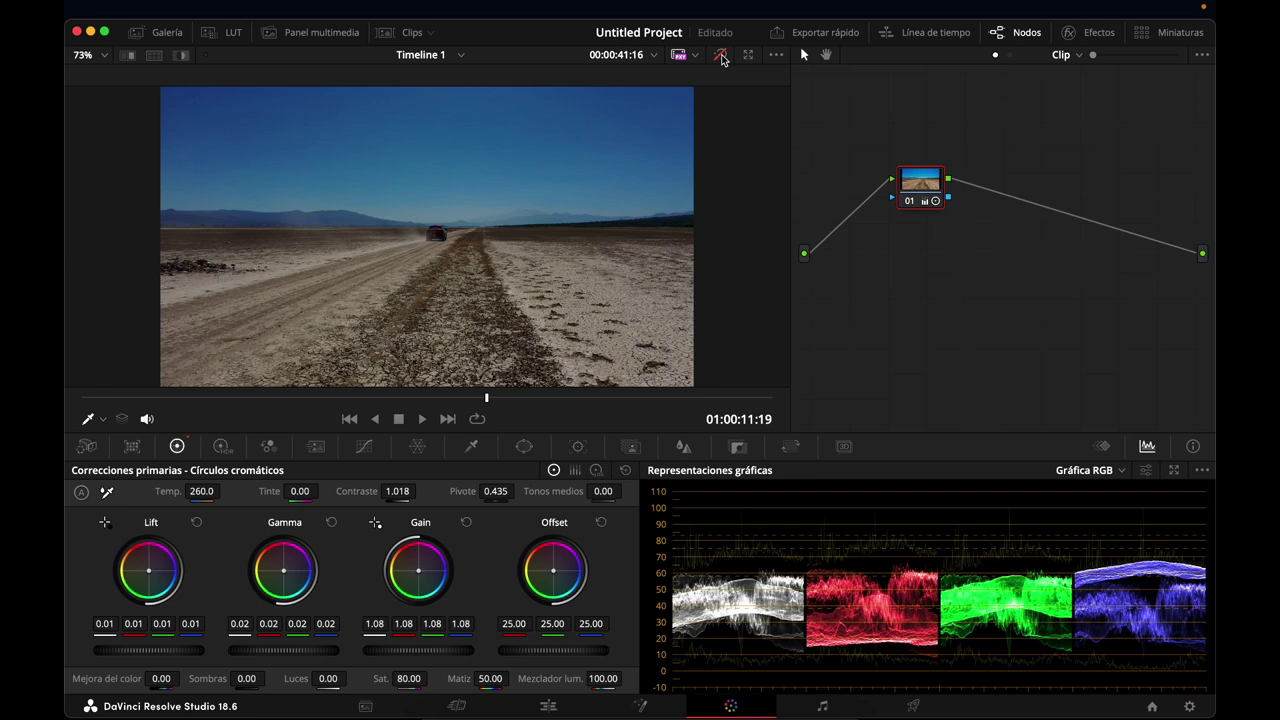
click(721, 57)
click(721, 57)
click(721, 57)
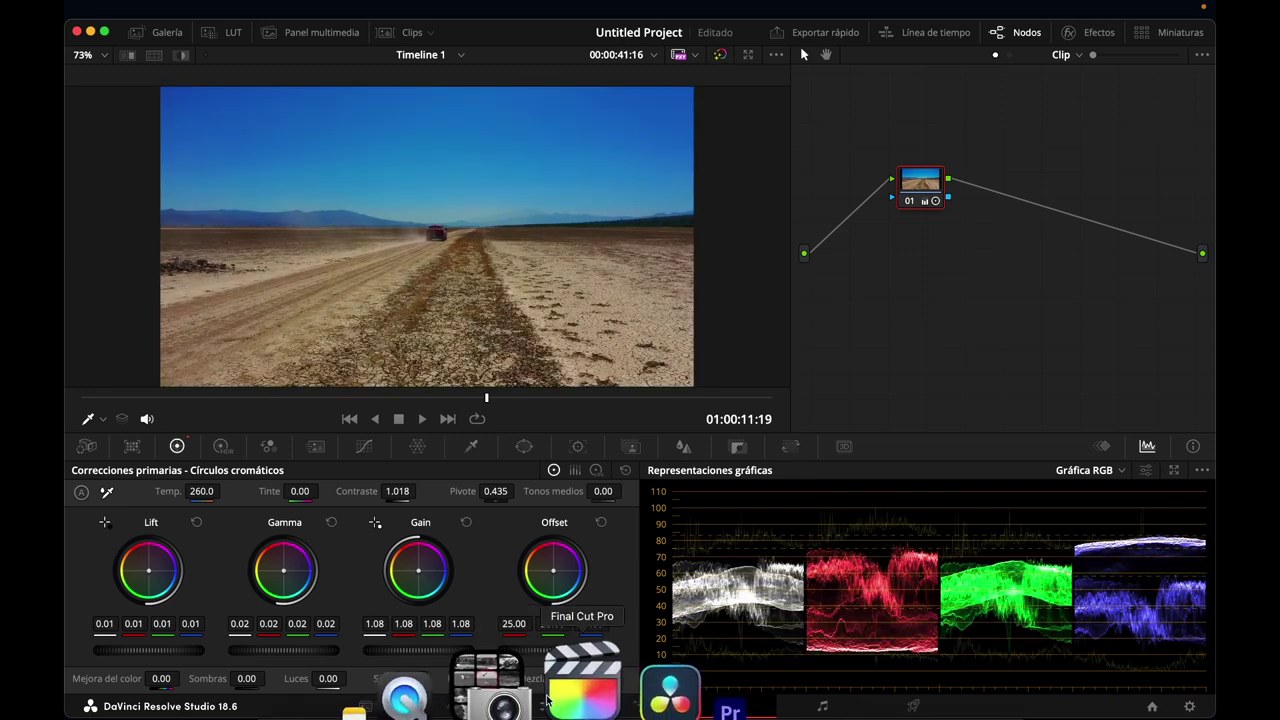
Move to the DJI_0178 highway clip on Video 1 and bring it onto the Color page.
click(550, 707)
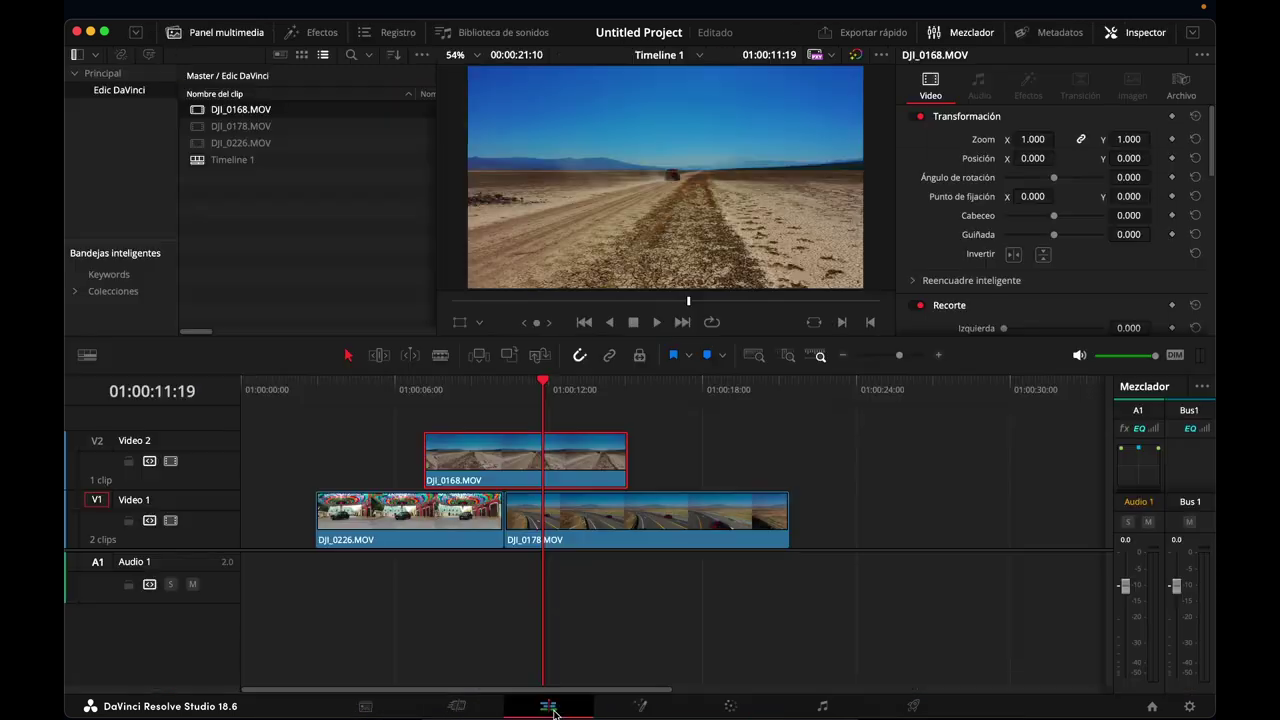
click(660, 392)
click(711, 524)
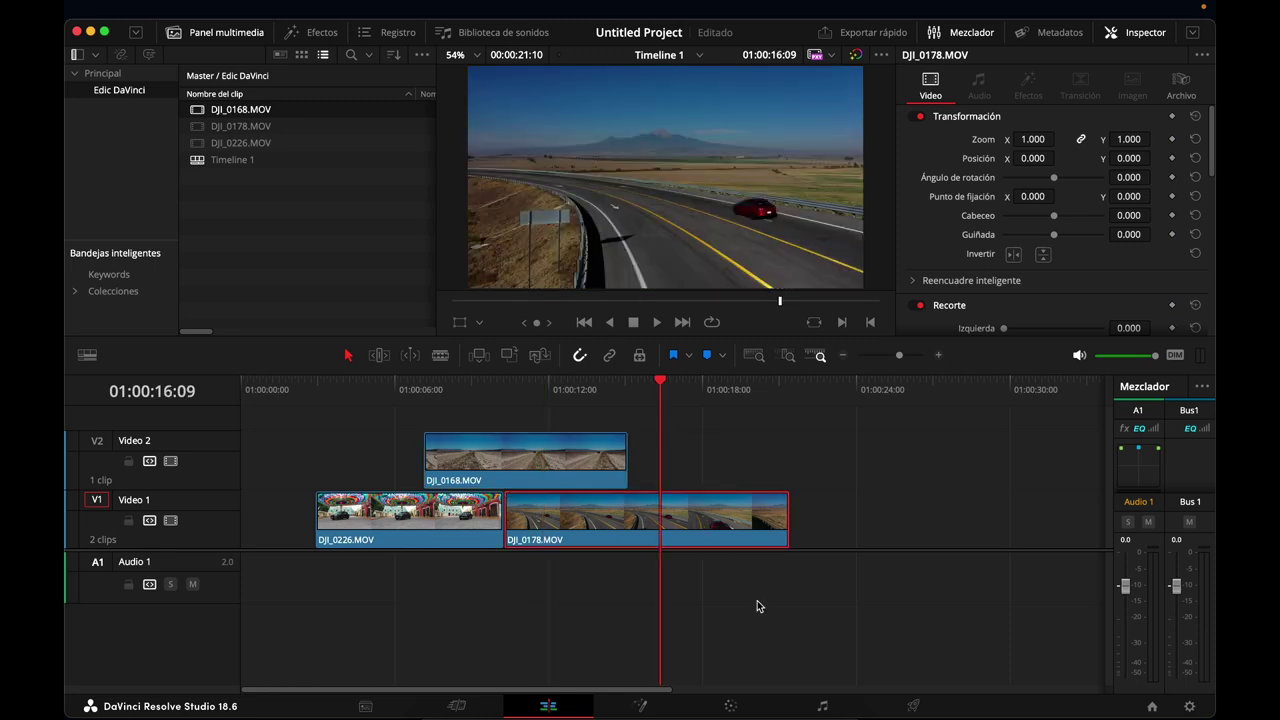
click(689, 450)
click(731, 706)
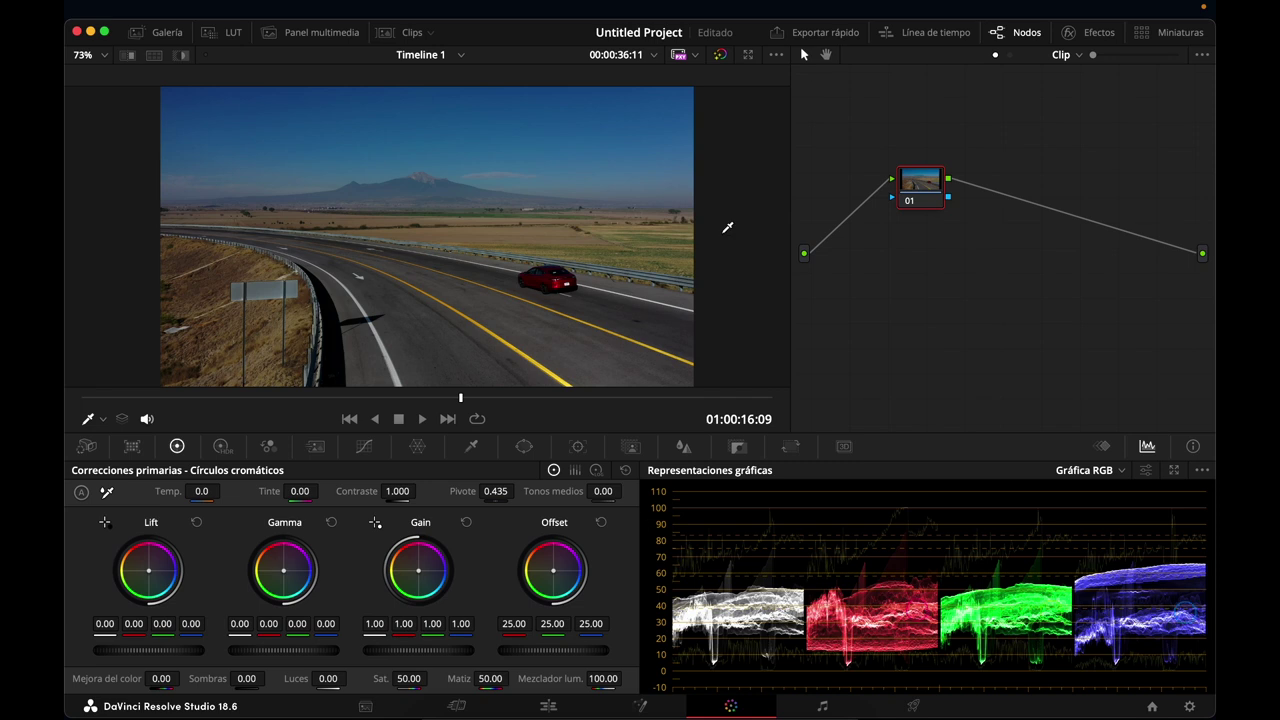
click(410, 33)
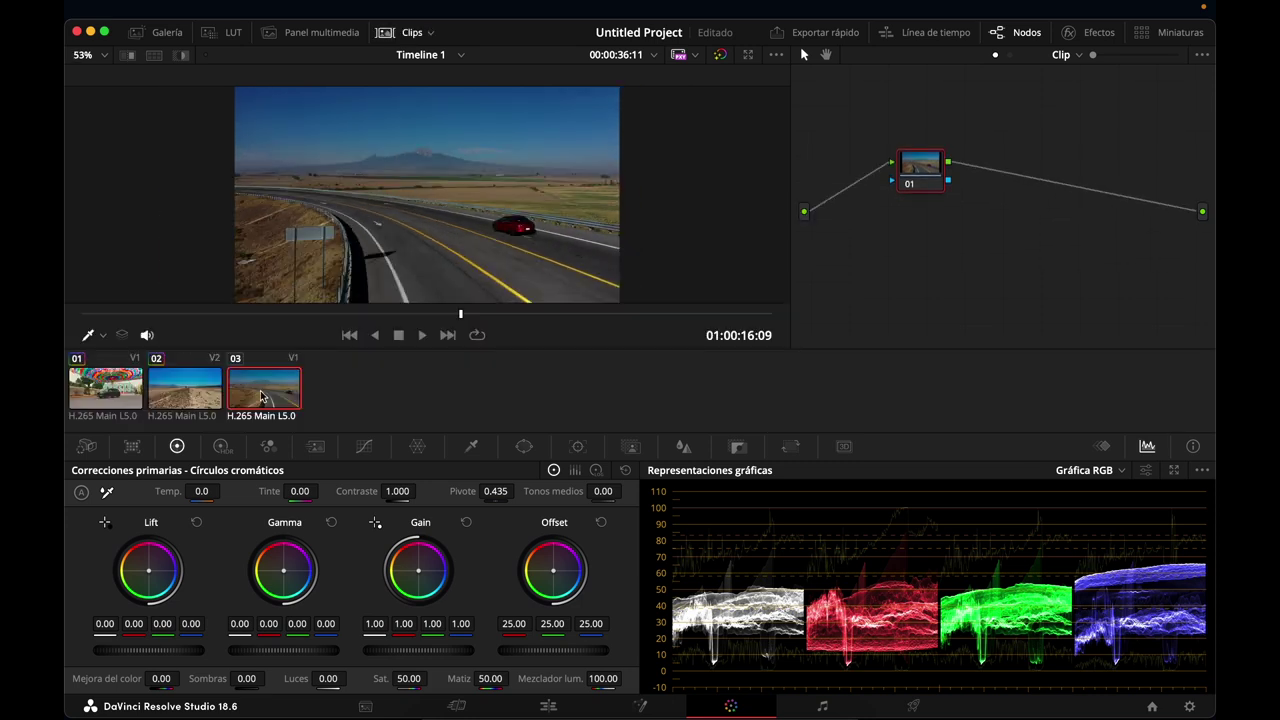
click(410, 33)
Grade DJI_0178 with Lift 0.03, Gain 1.22, temperature 270 and saturation 75.
drag(155, 650, 180, 648)
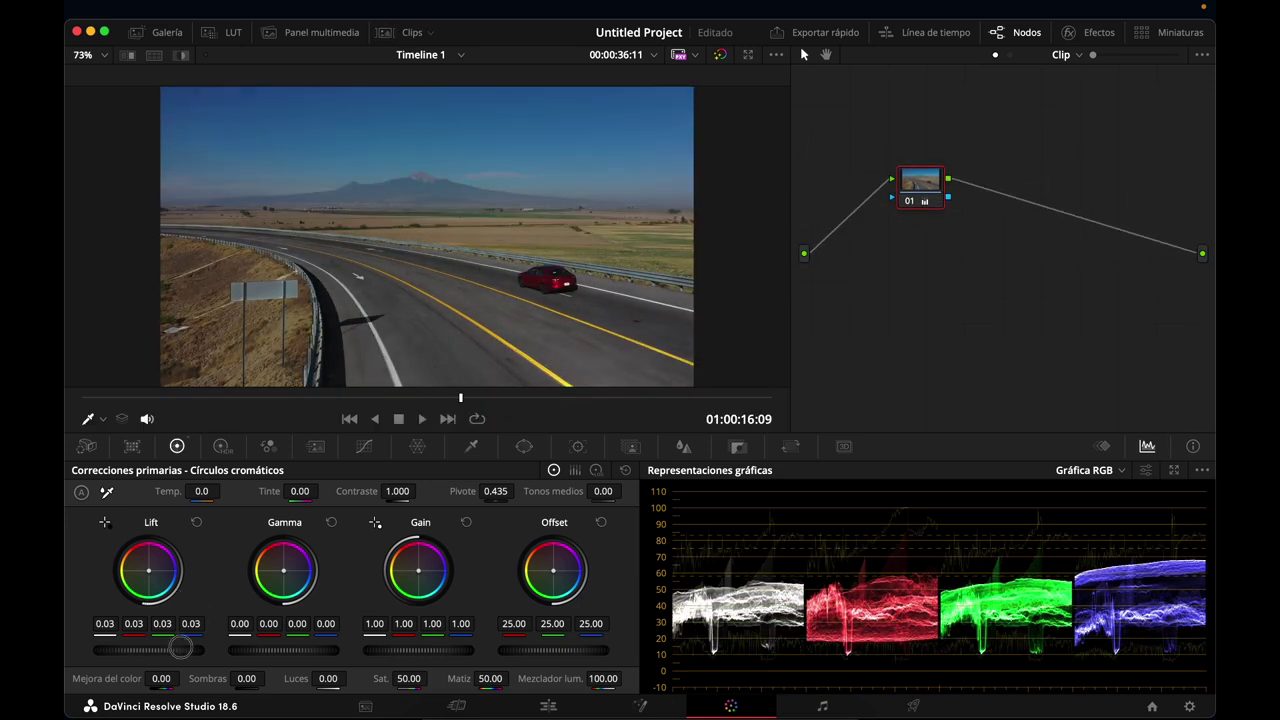
drag(283, 650, 318, 648)
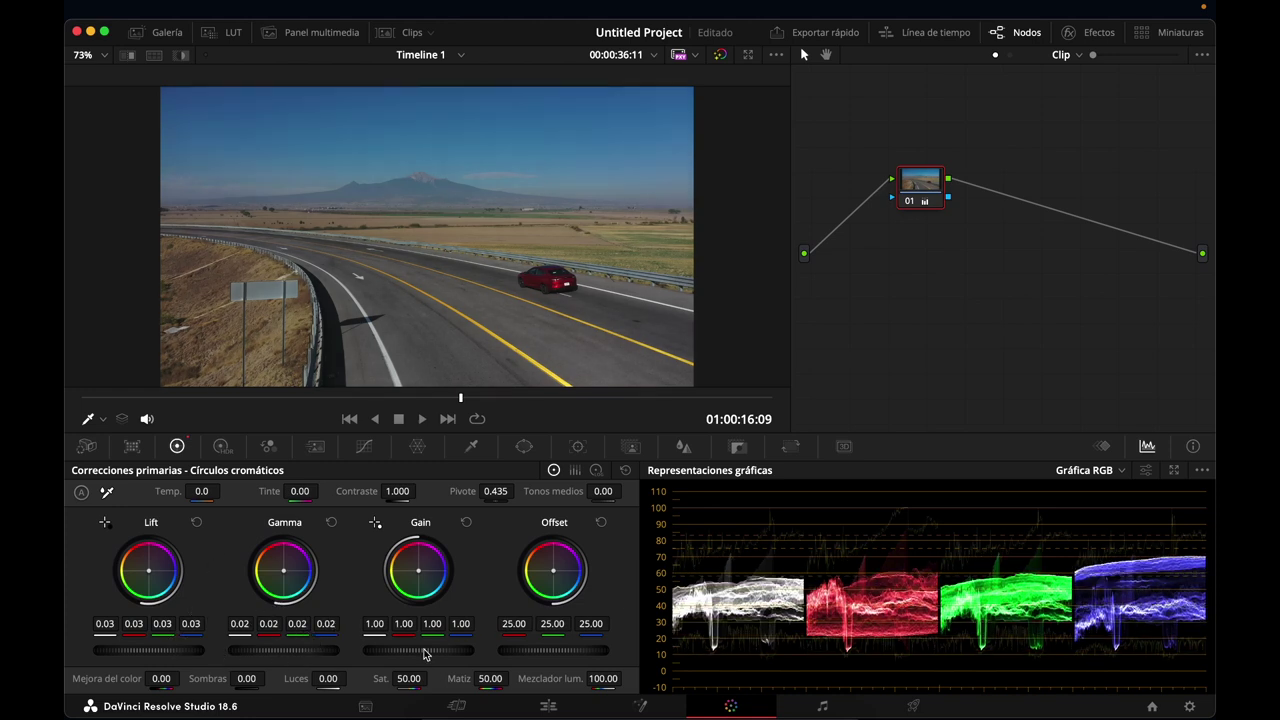
drag(424, 654, 445, 651)
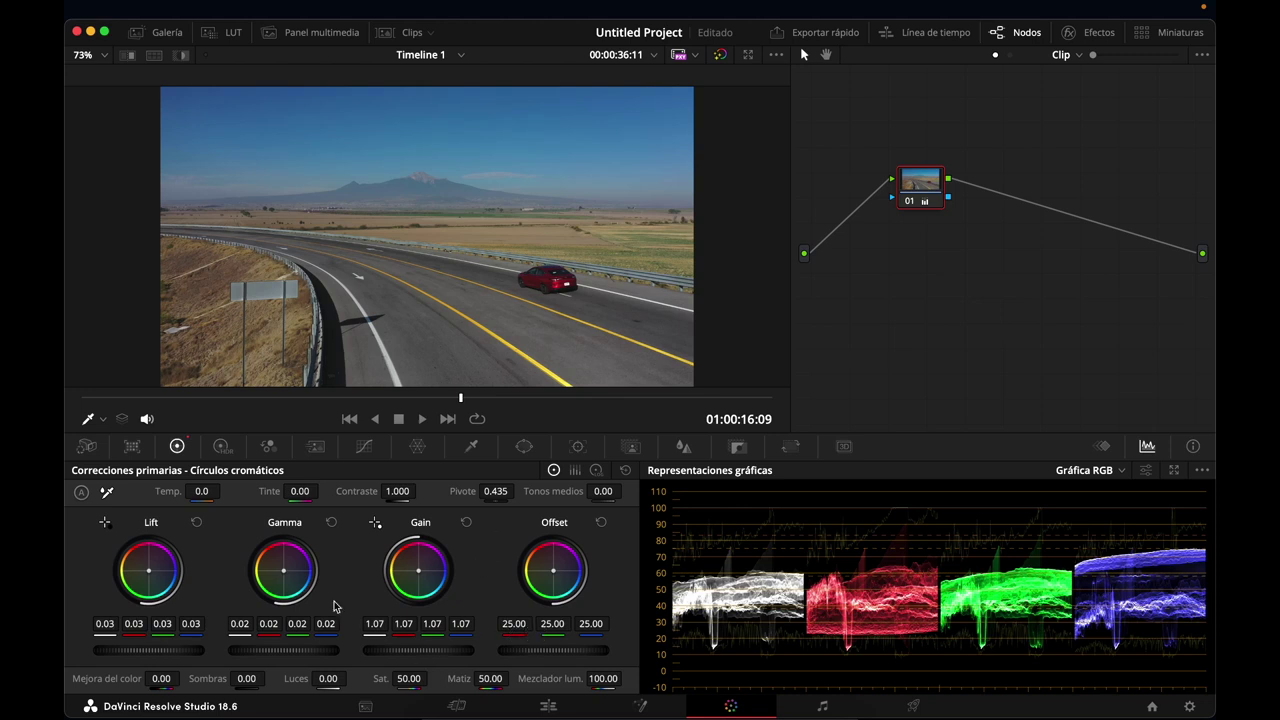
drag(203, 491, 225, 491)
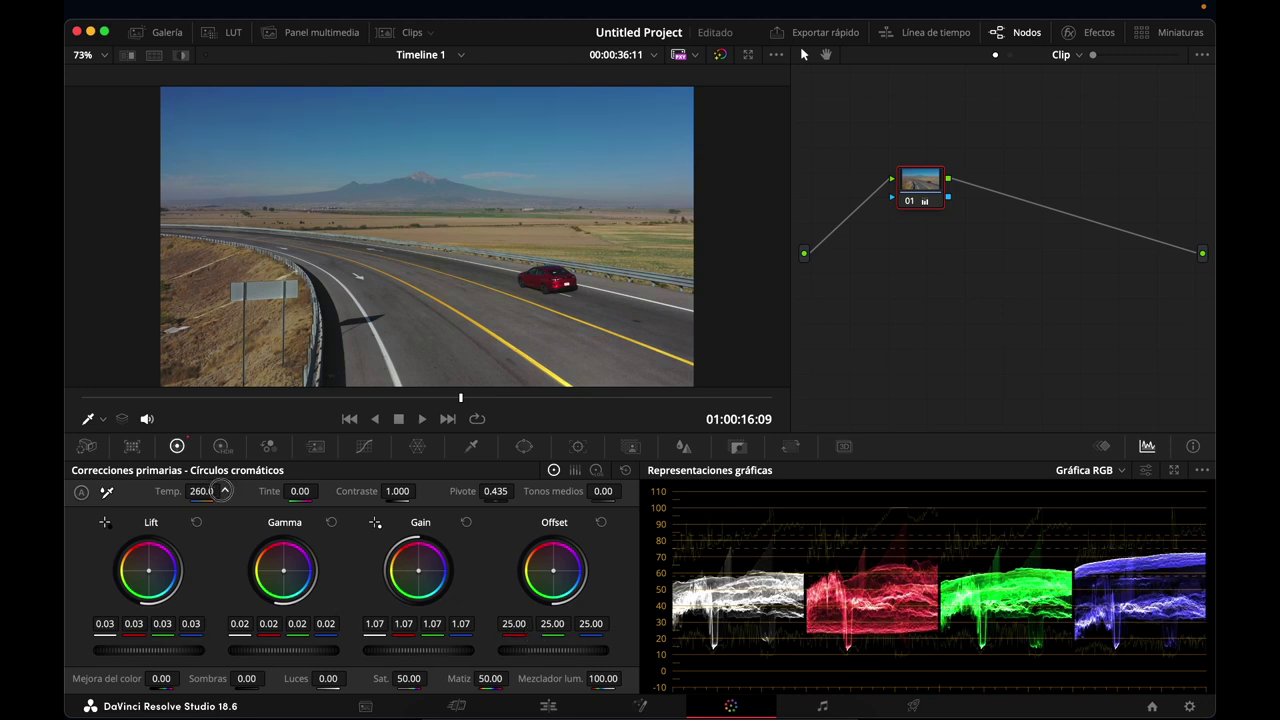
click(408, 678)
text(75)
key(Return)
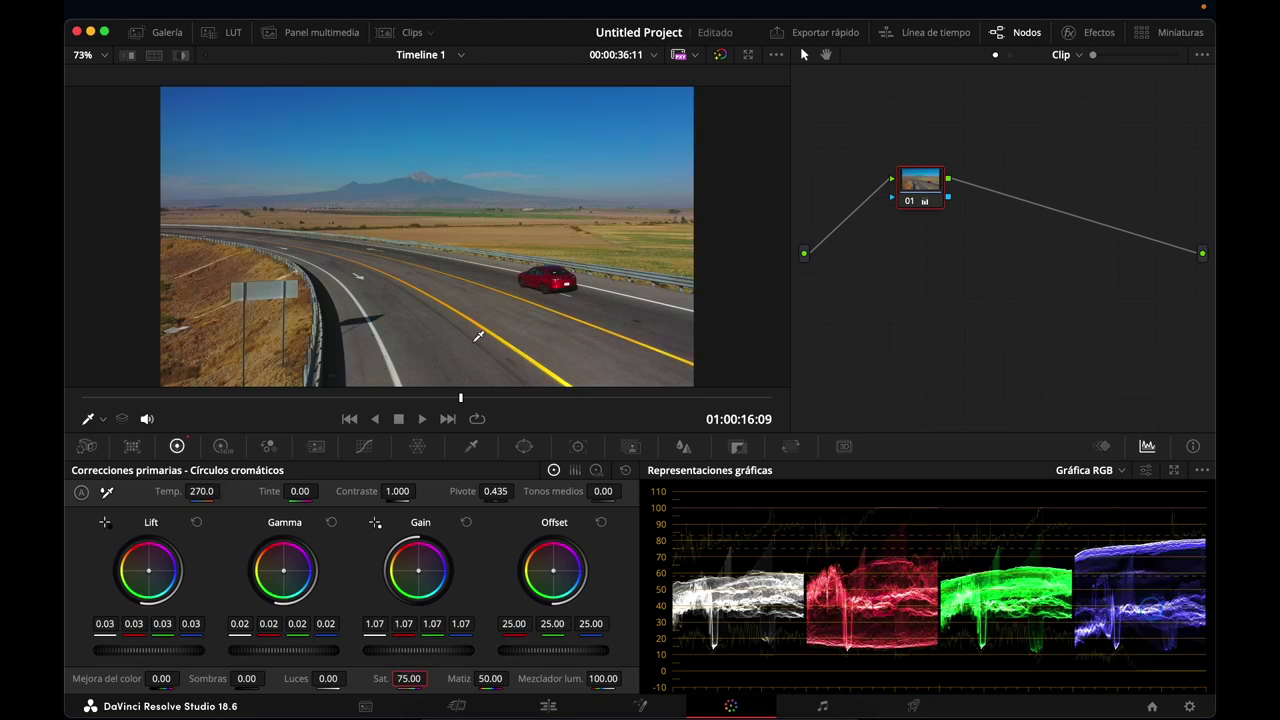
drag(411, 651, 516, 638)
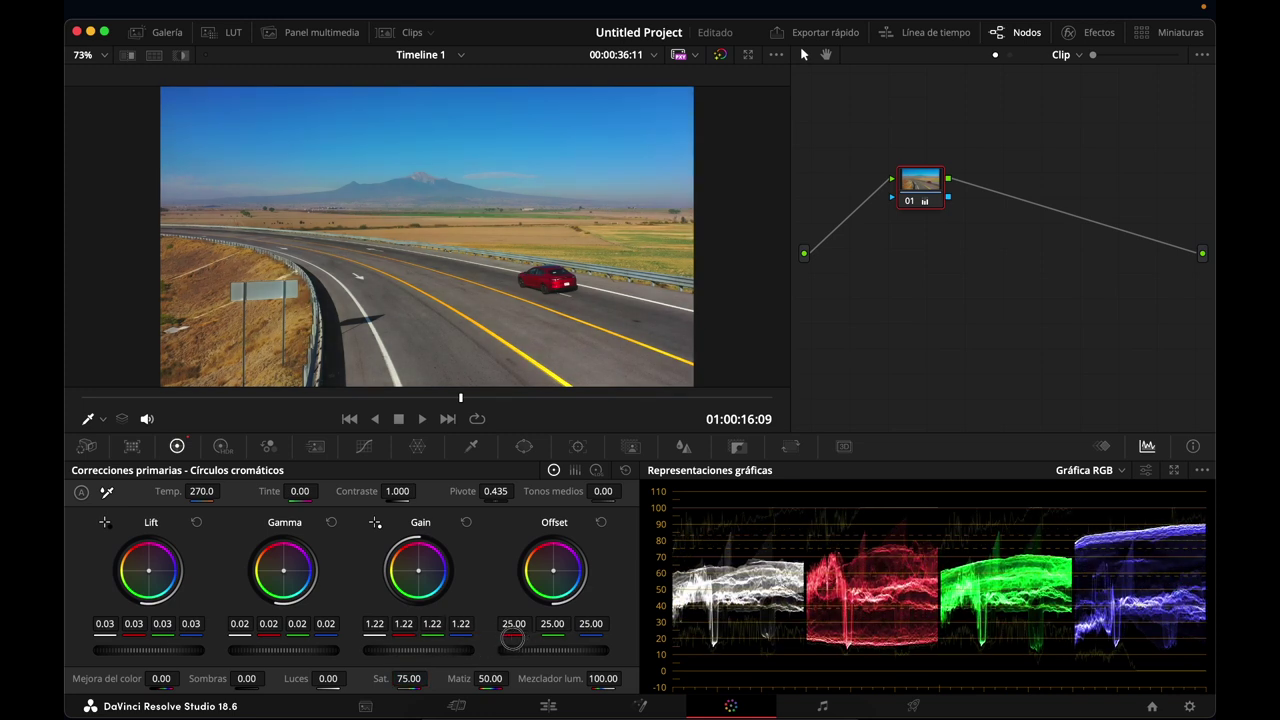
Toggle the highway clip's node off and on to compare before and after.
click(909, 202)
click(909, 202)
click(909, 202)
click(909, 203)
key(shift+4)
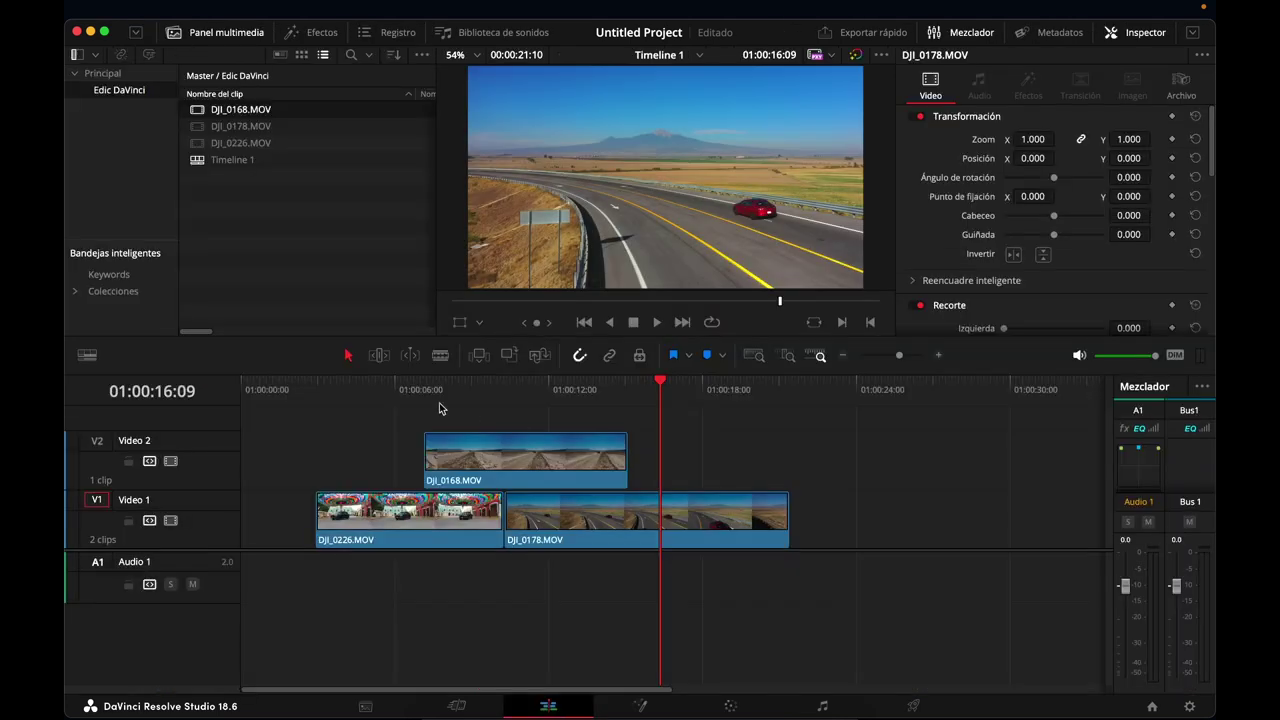
click(506, 388)
click(661, 395)
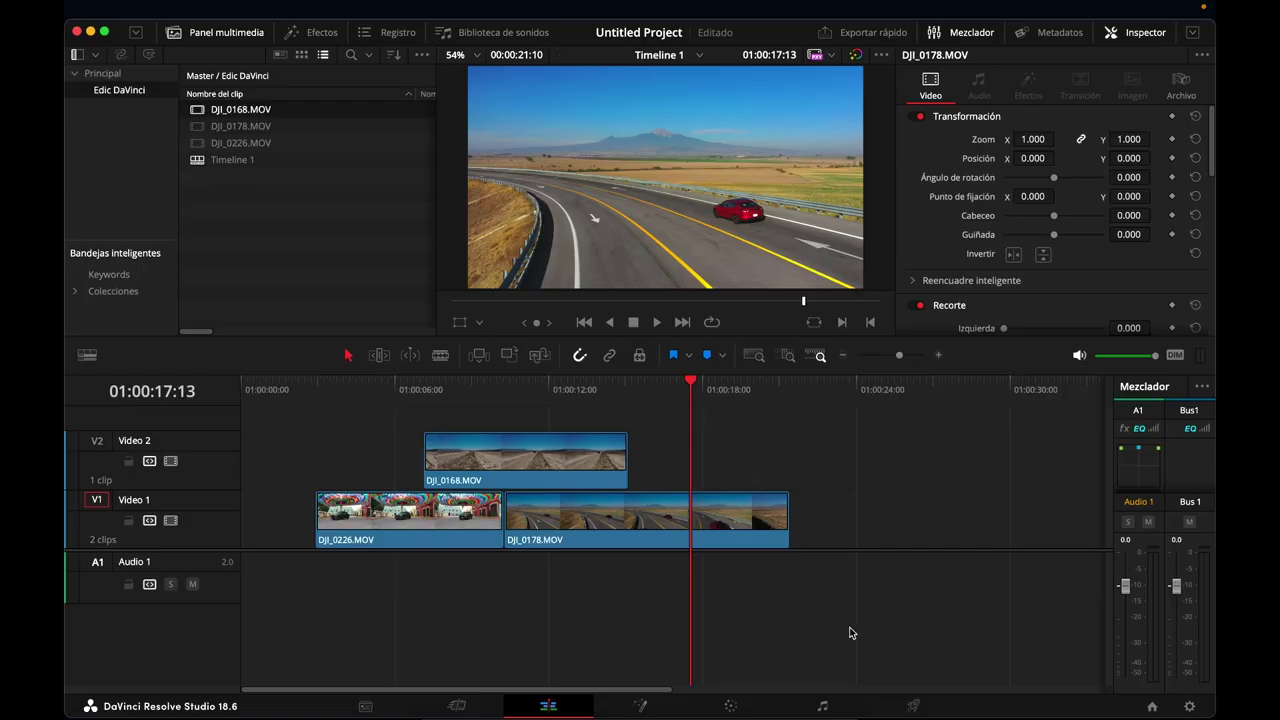
click(913, 706)
click(634, 437)
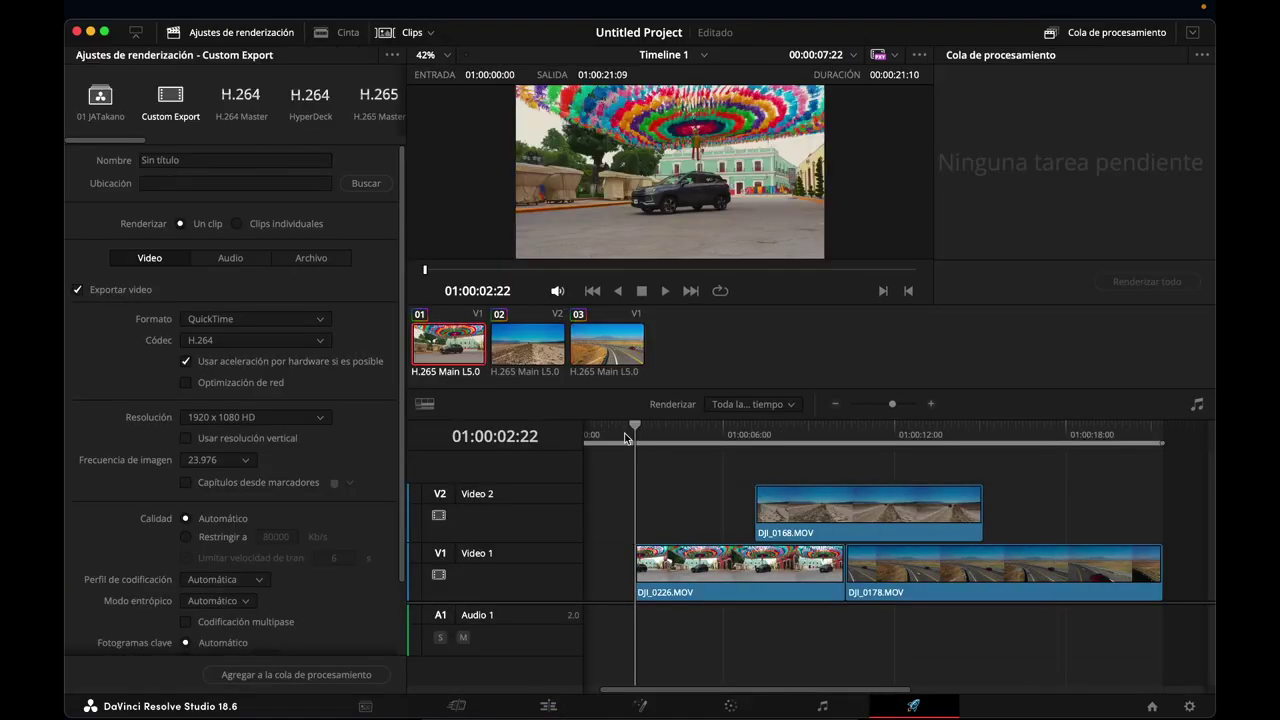
drag(634, 437, 642, 442)
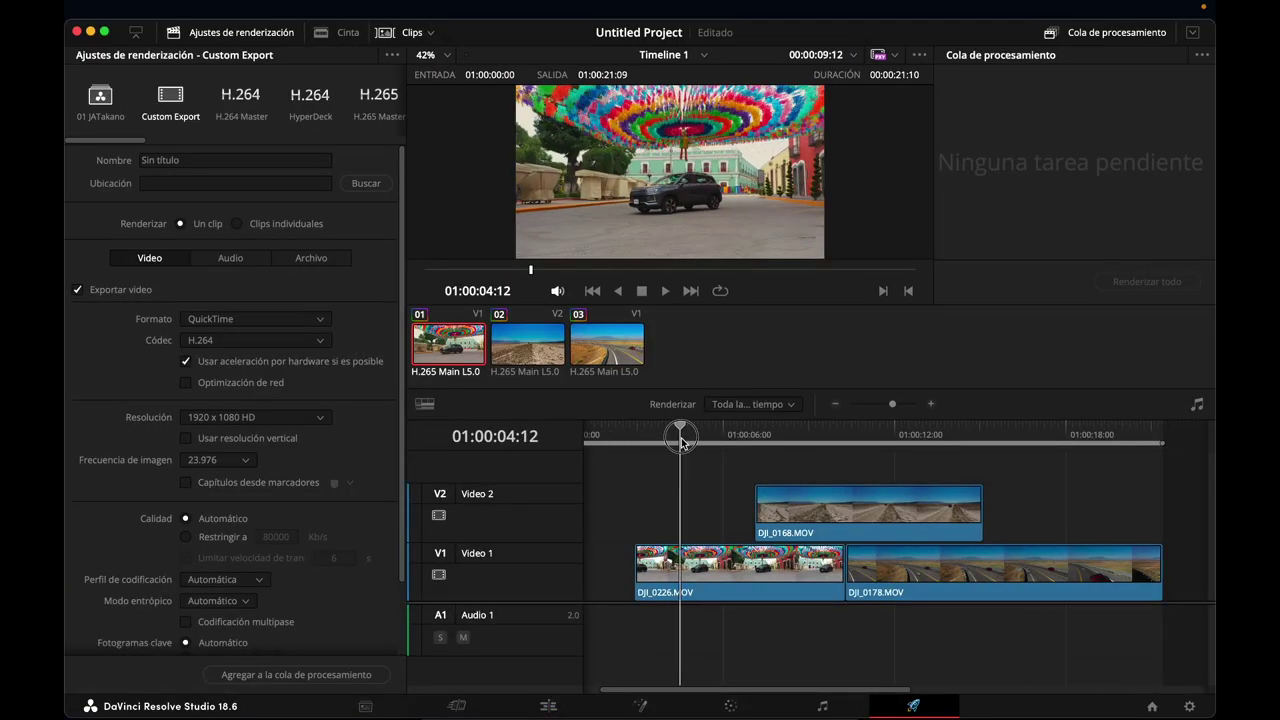
key(i)
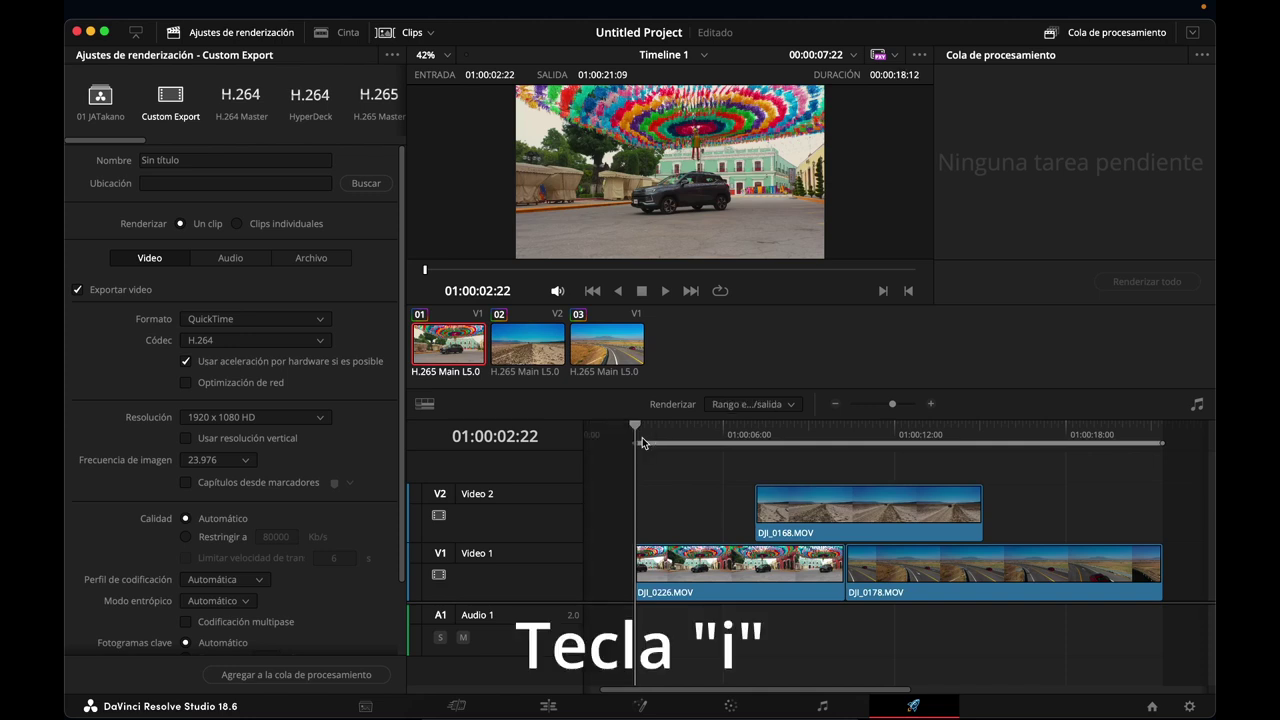
mouse_move(648, 437)
mouse_down()
mouse_move(667, 437)
mouse_move(635, 434)
mouse_up()
scroll(1042, 453, right, 5)
click(974, 431)
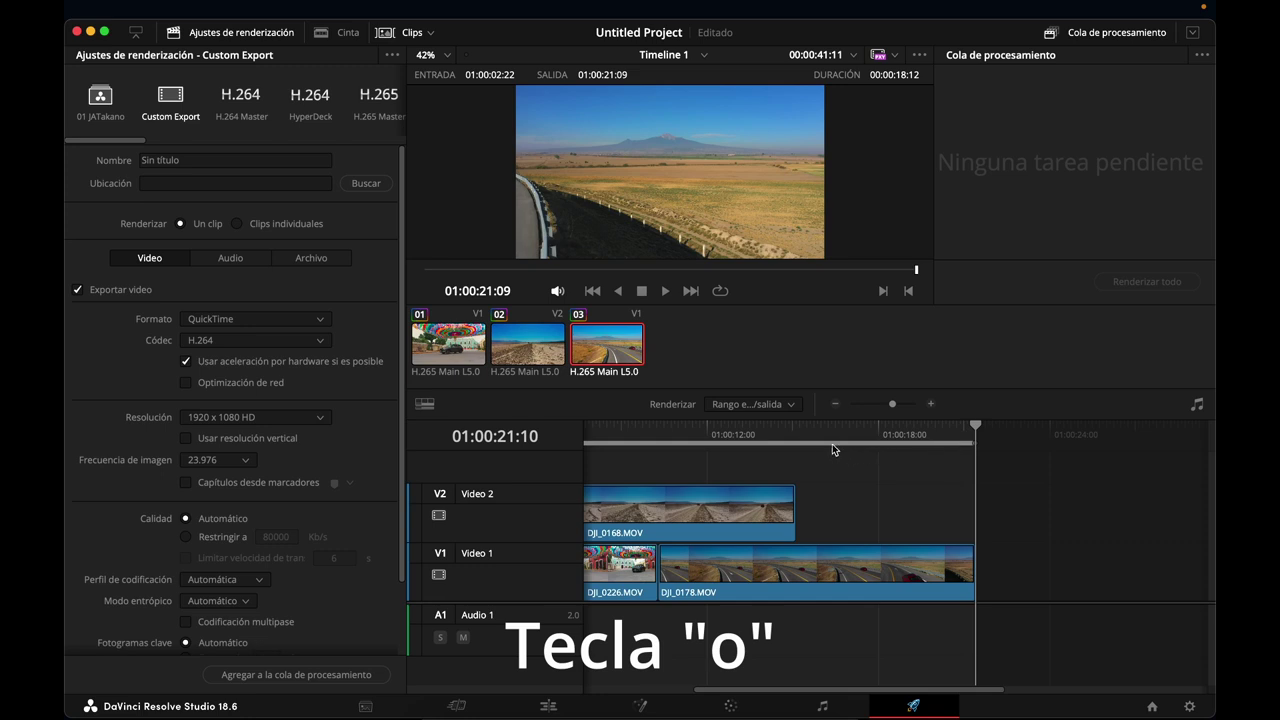
scroll(824, 444, left, 5)
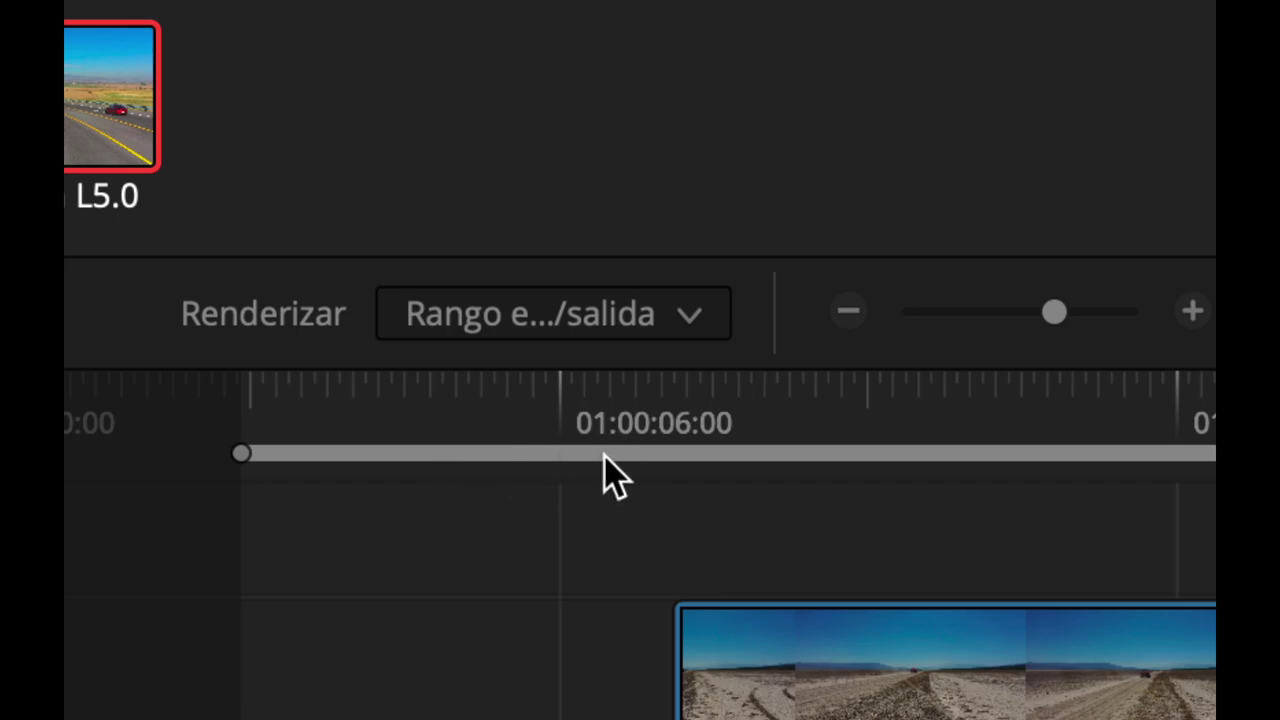
scroll(876, 446, right, 2)
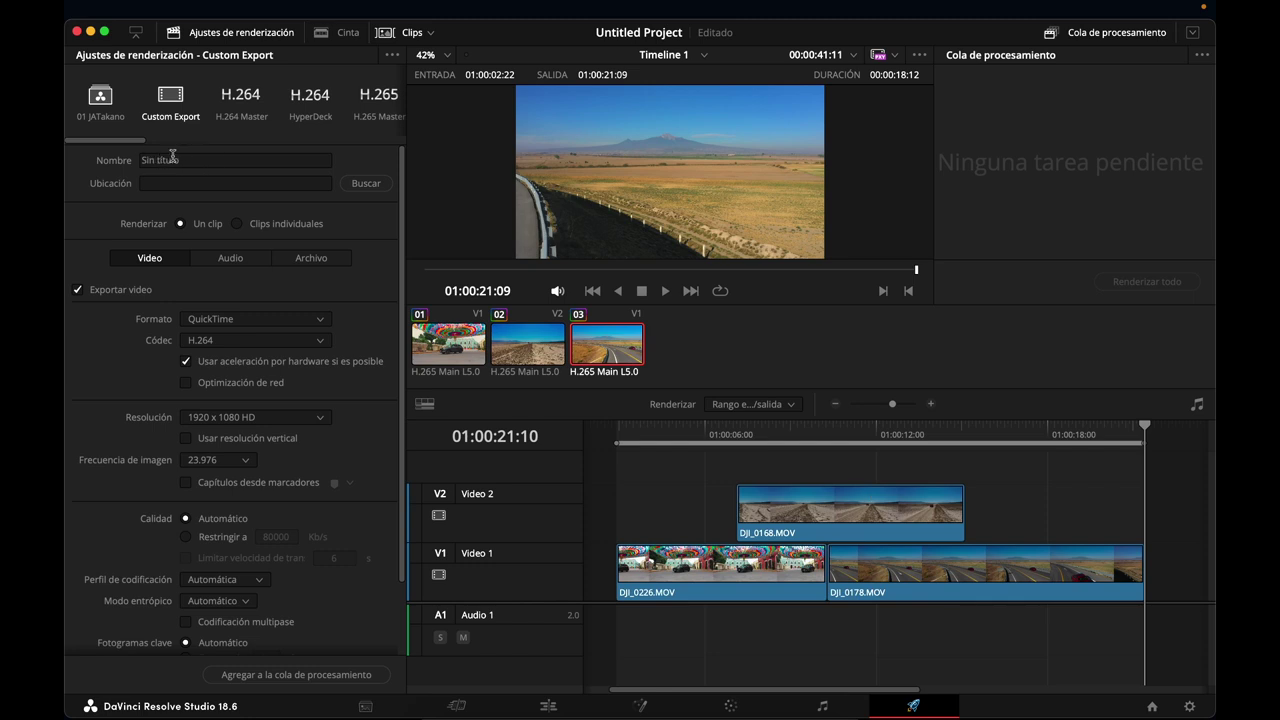
Choose the Edic DaVinci folder on the JAT24 CAR1 drive as the render destination.
click(366, 184)
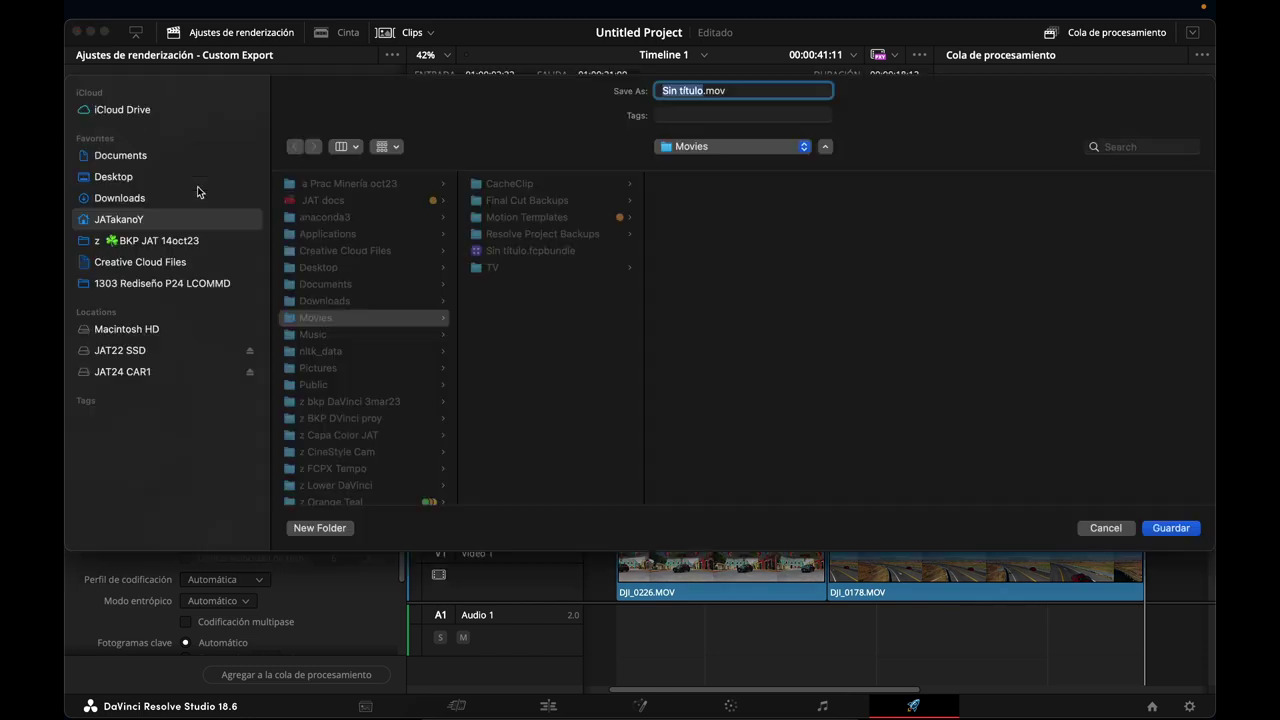
click(150, 372)
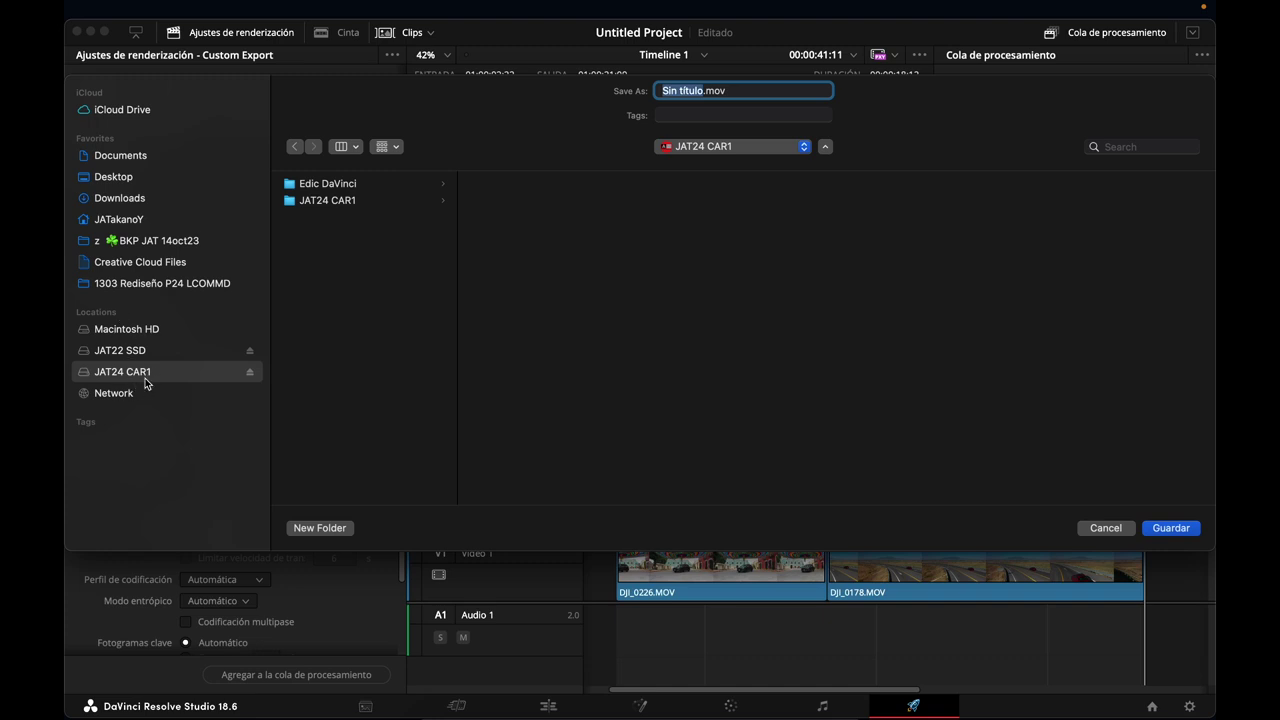
click(322, 193)
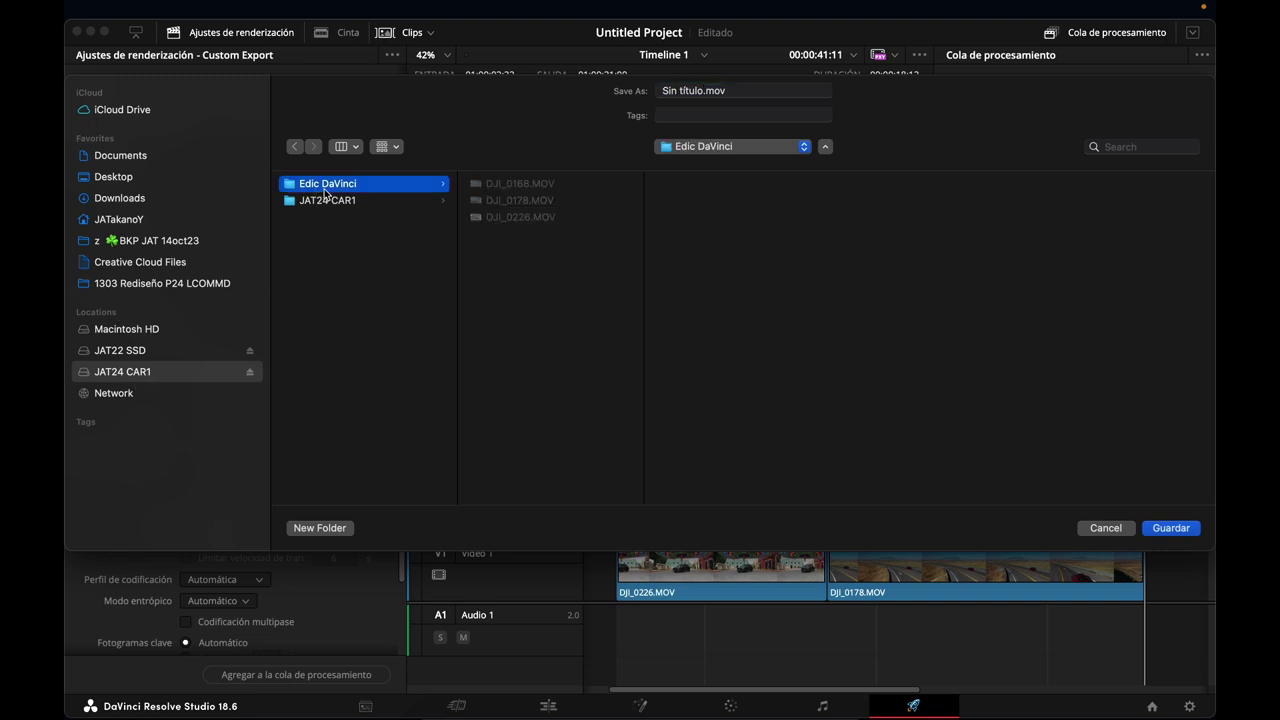
Name the output file 'EXPO 01 Coche' and confirm the save location.
click(697, 90)
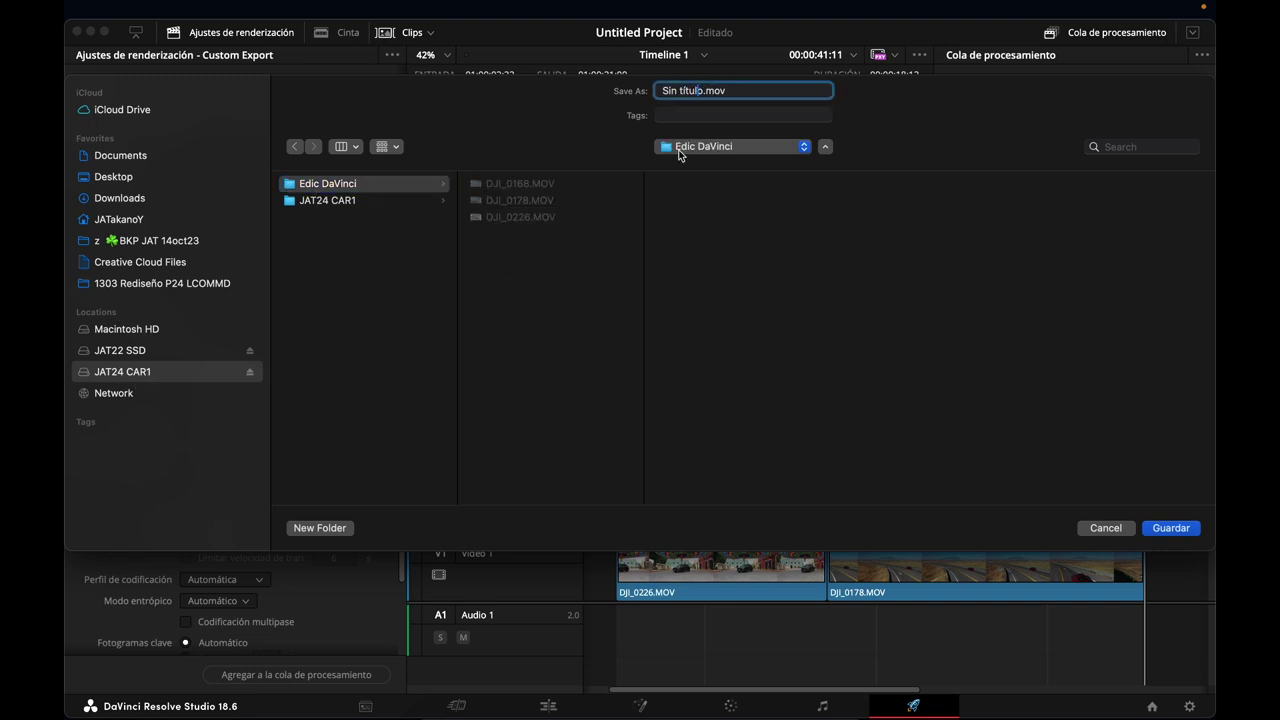
key(BackSpace)
key(BackSpace)
key(BackSpace)
key(BackSpace)
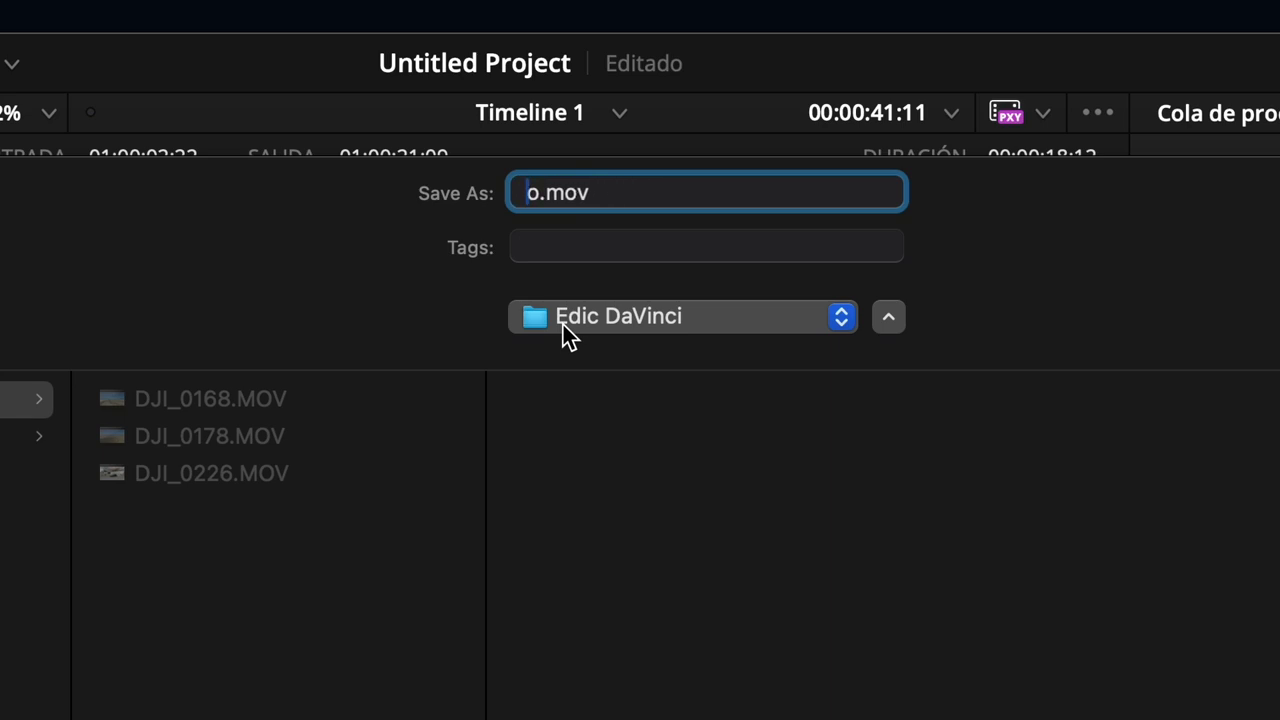
text(EXPO)
key(Delete)
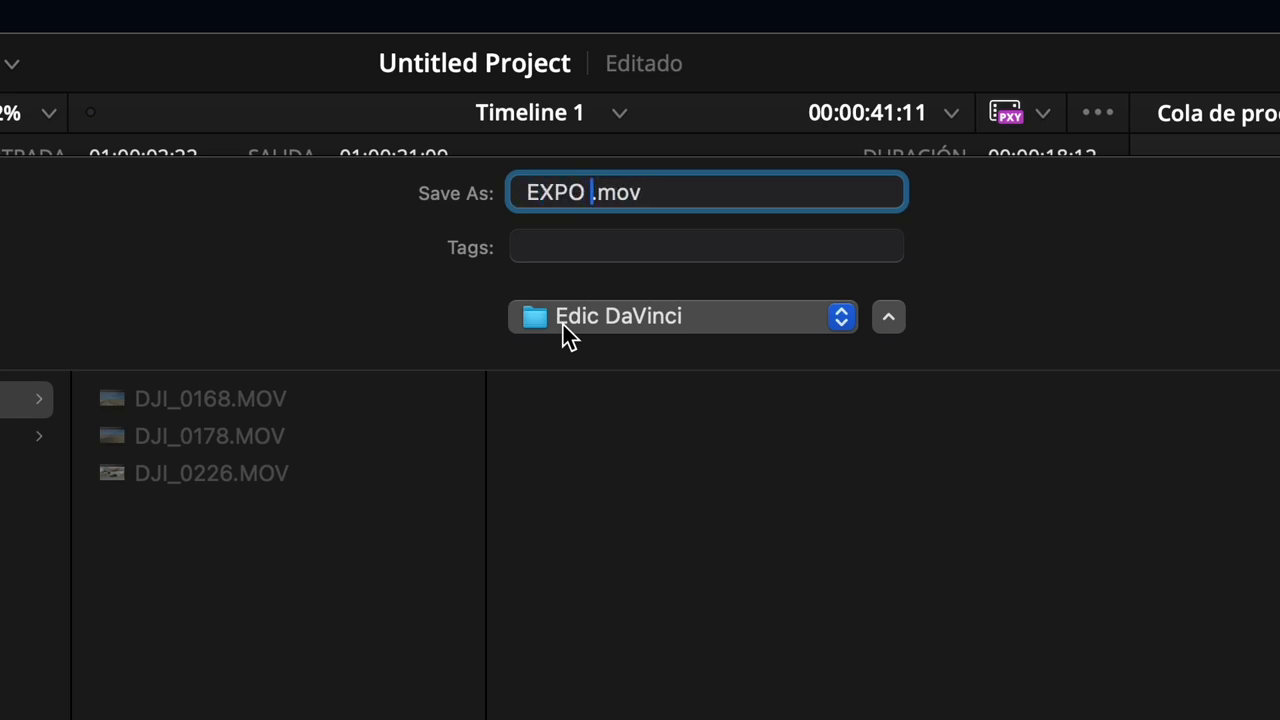
text(Coche)
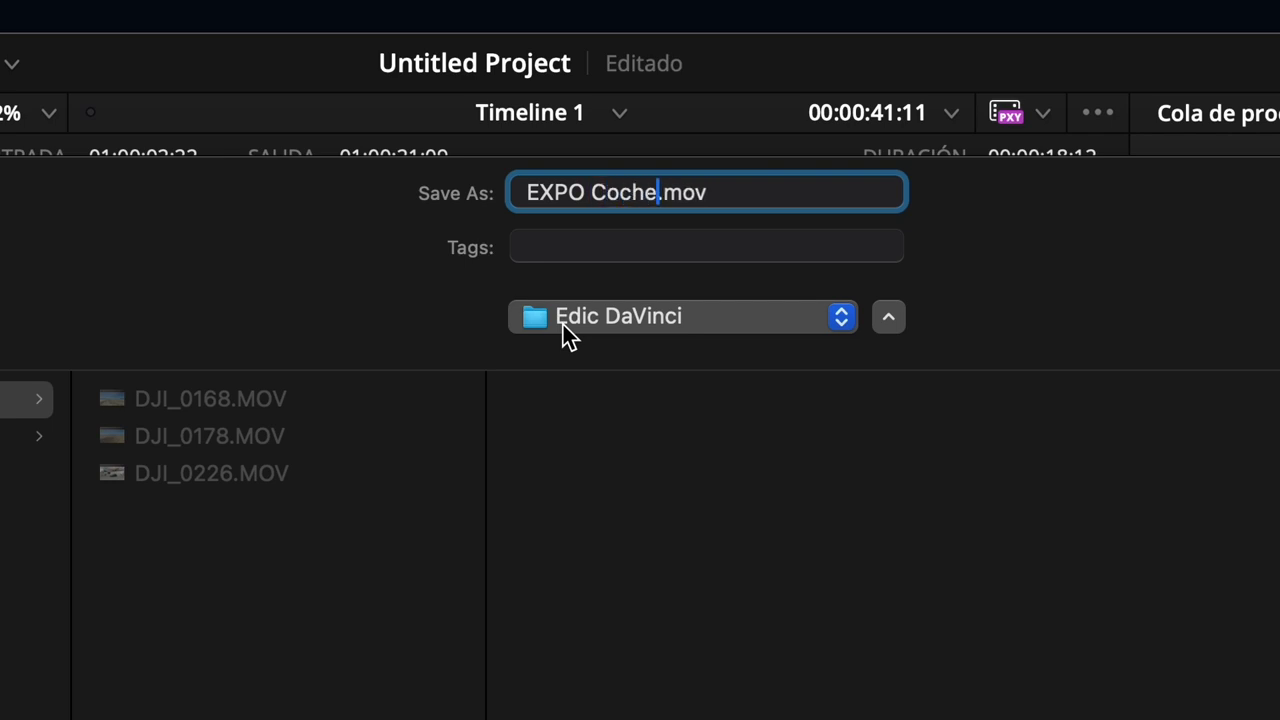
key(Left)
key(Left)
key(Left)
key(Left)
key(Left)
text(01)
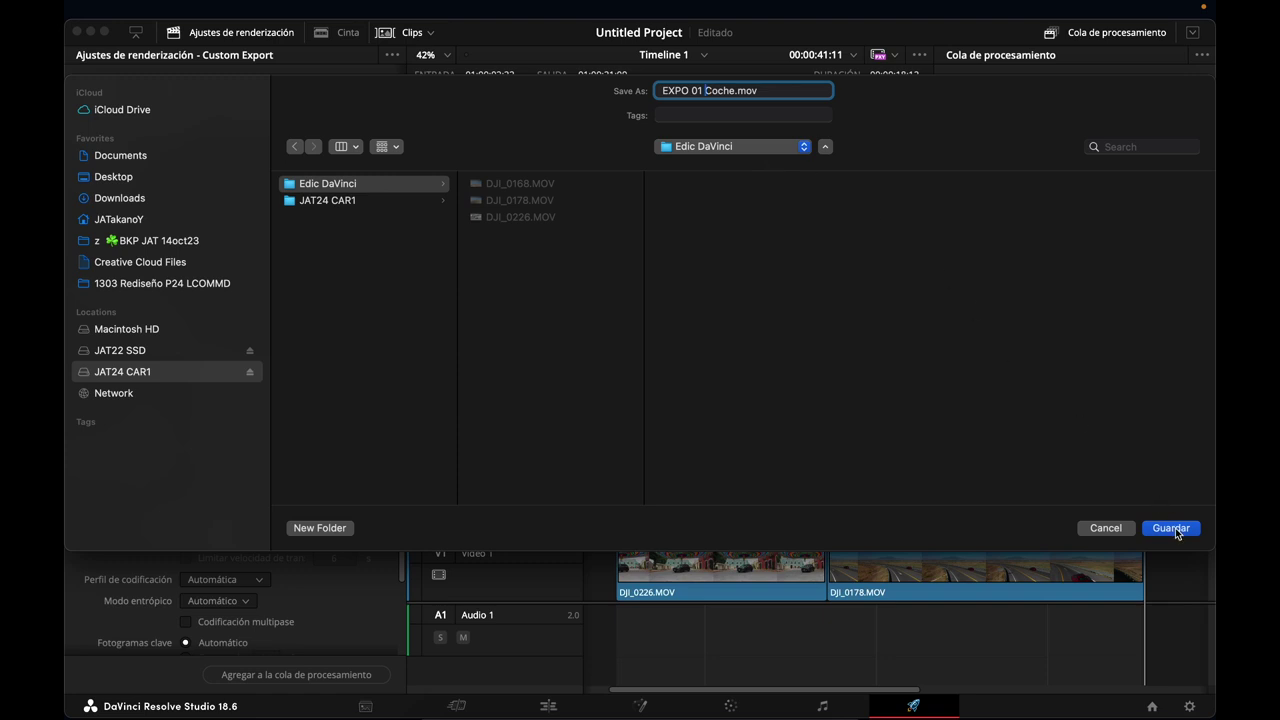
click(1172, 530)
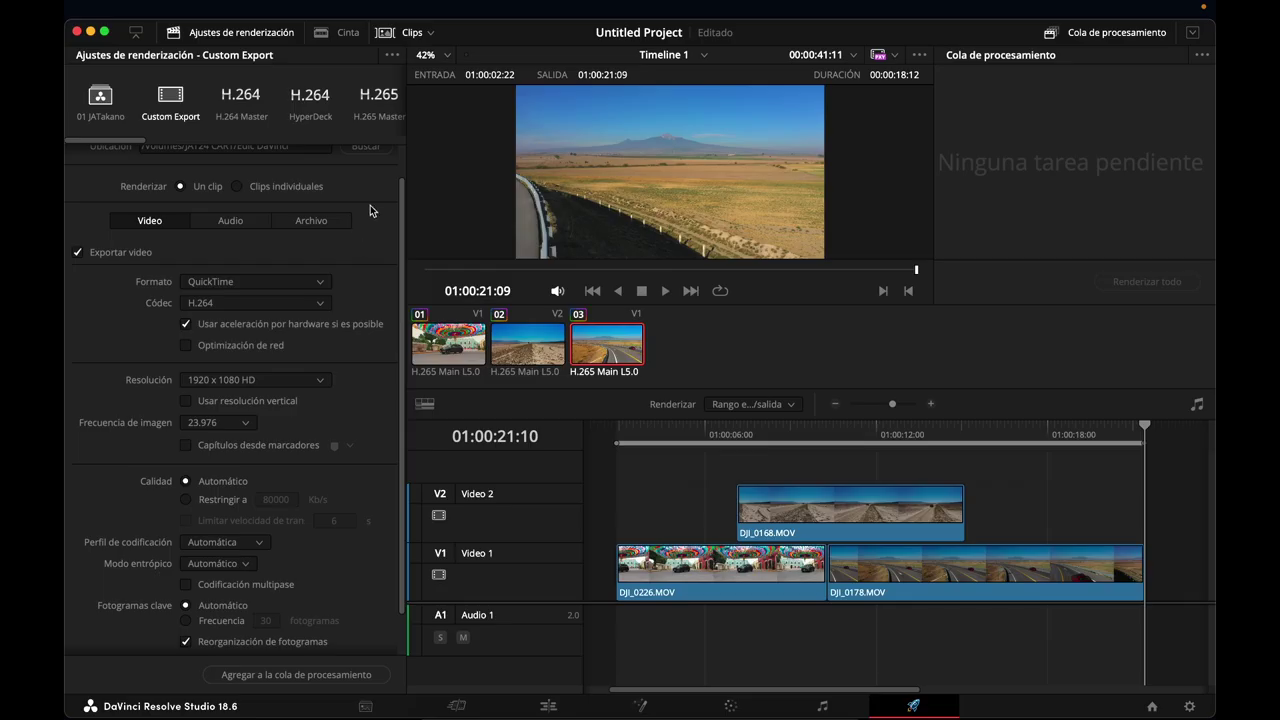
Check the audio export settings, then return to the video settings.
scroll(371, 200, up, 2)
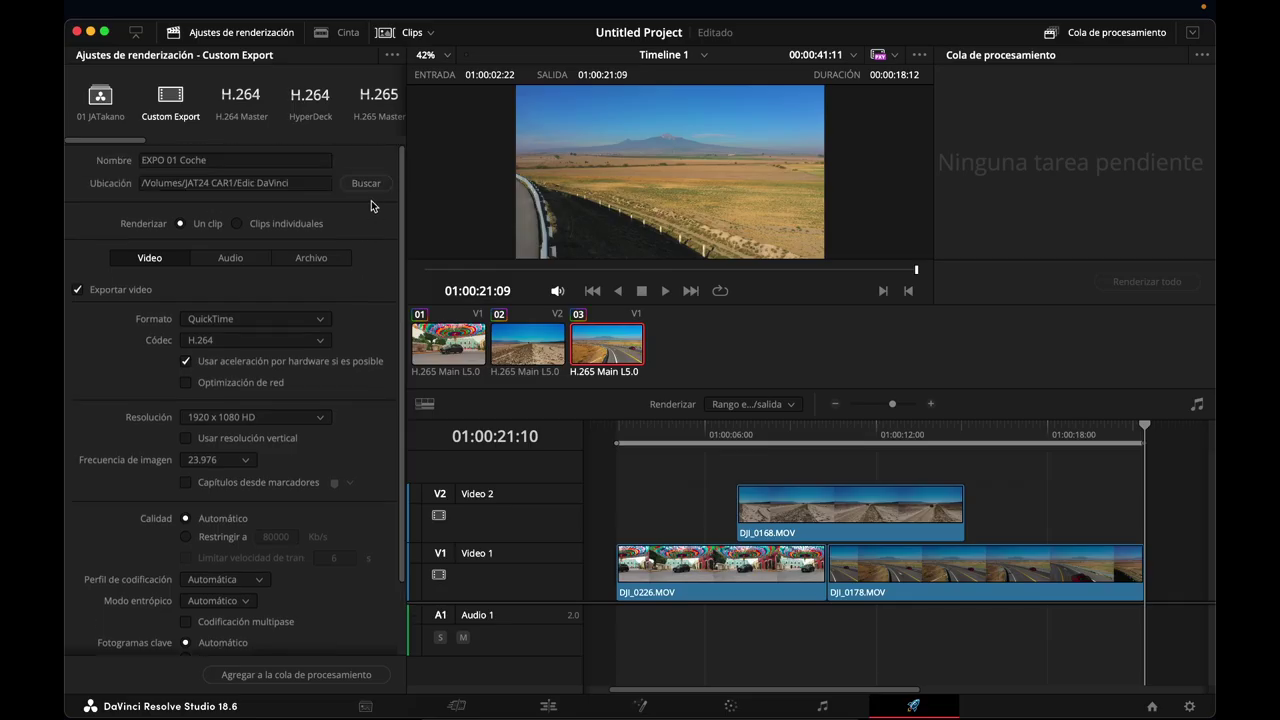
click(219, 262)
click(170, 259)
scroll(380, 430, down, 3)
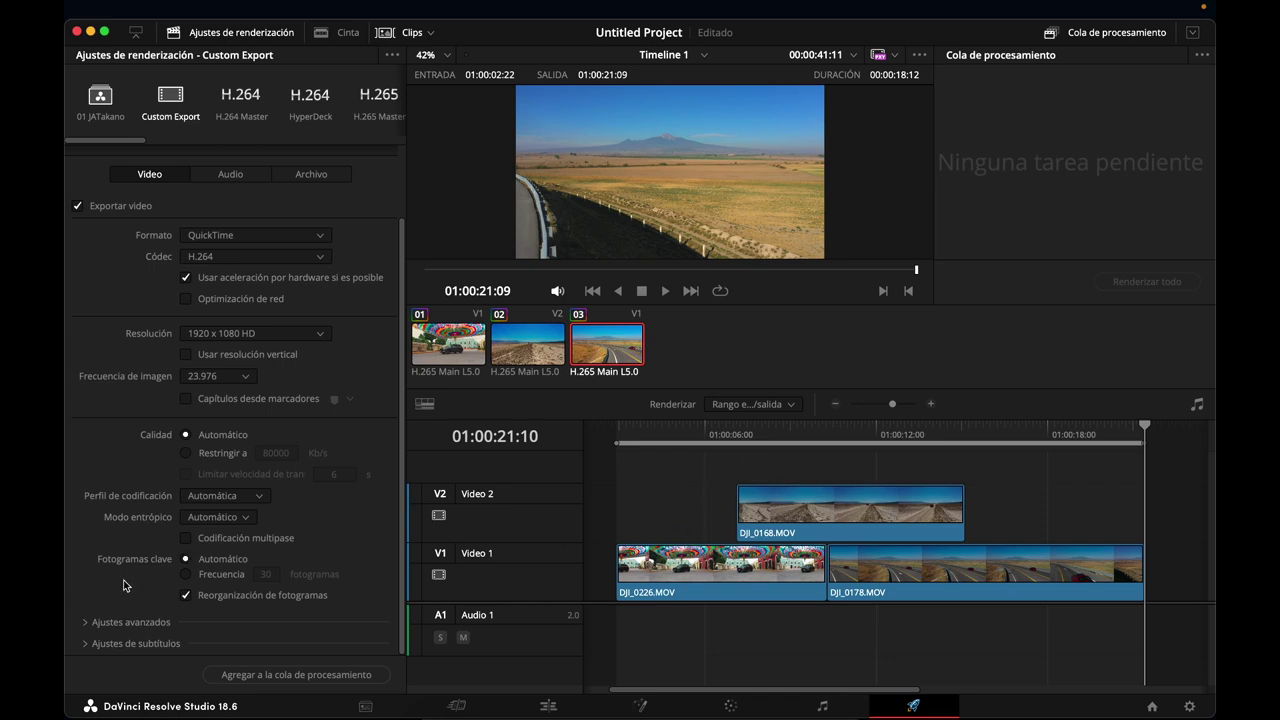
Queue the EXPO 01 Coche job, render it, then show all open windows.
click(273, 679)
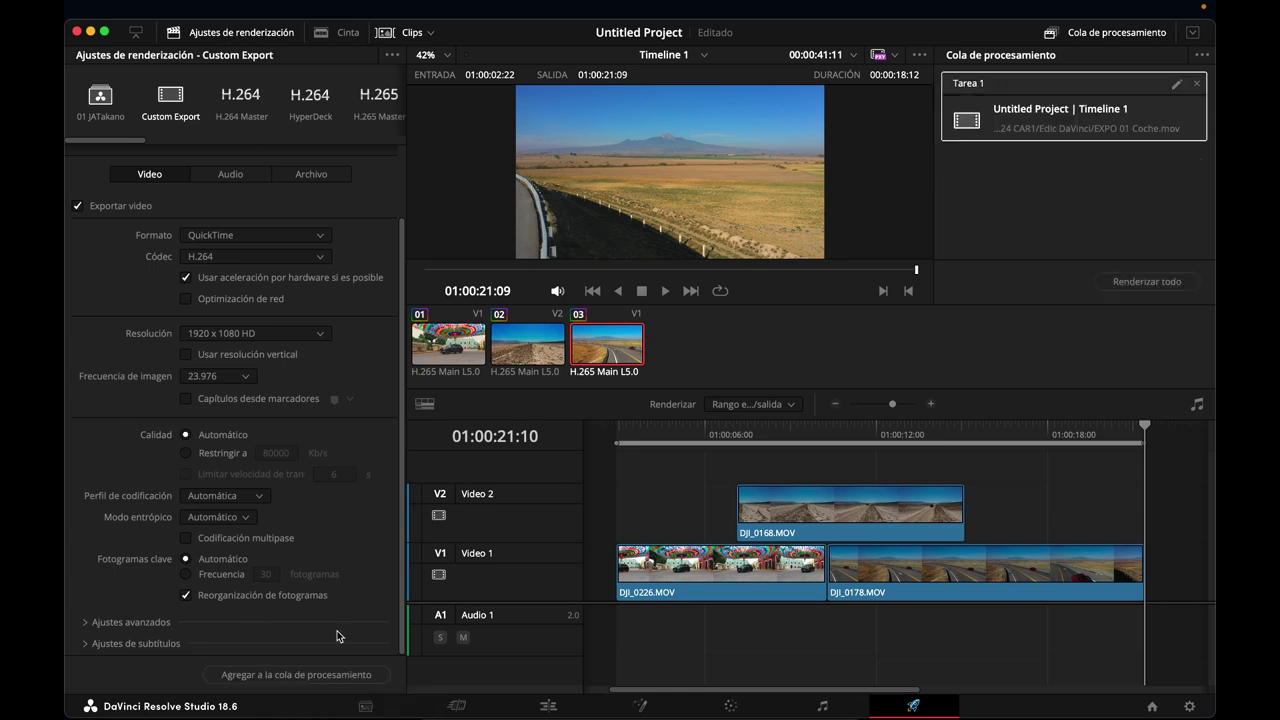
click(1076, 124)
click(1153, 283)
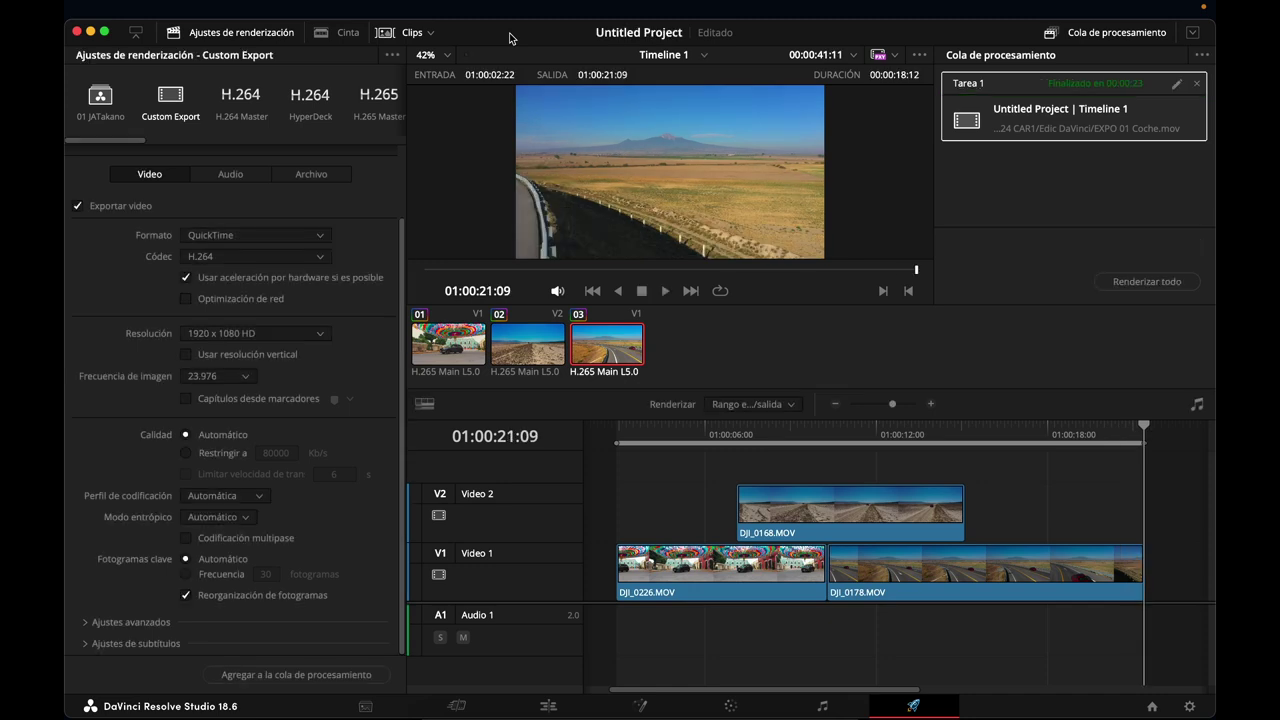
key(ctrl+Up)
Quick Look EXPO 01 Coche.mov from the Edic DaVinci folder and scrub back to about five seconds.
click(912, 243)
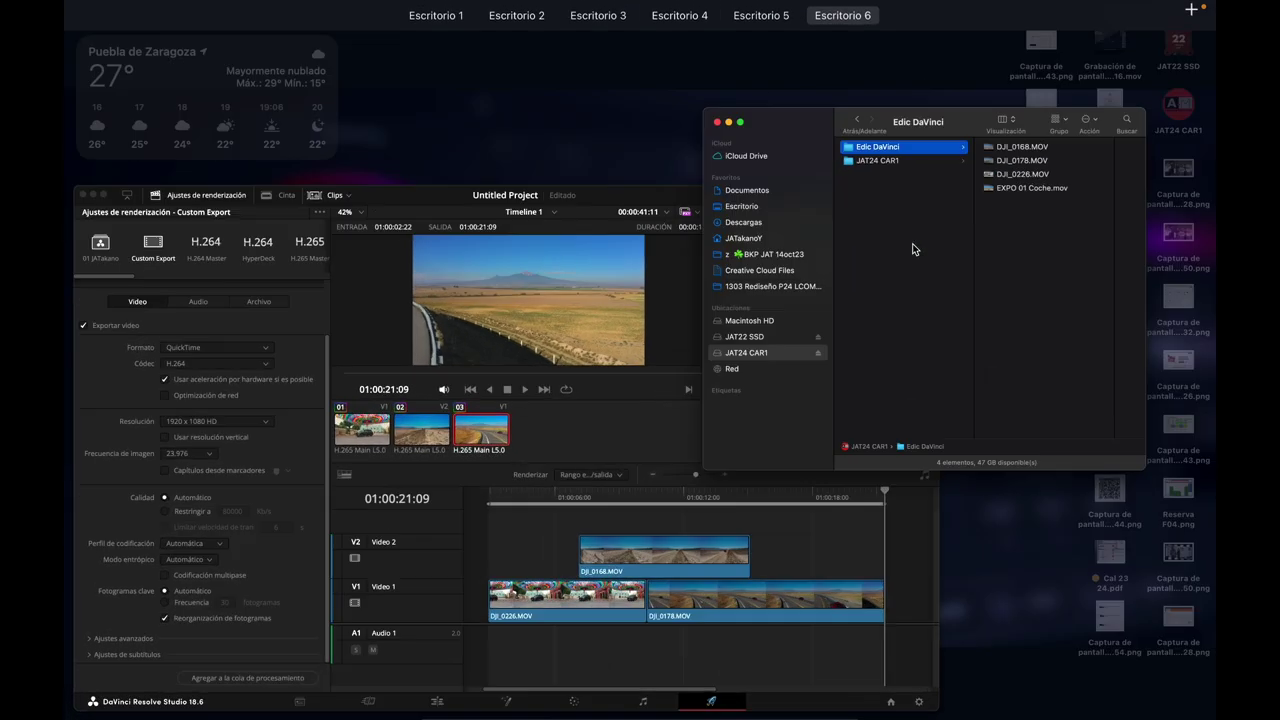
drag(785, 198, 558, 150)
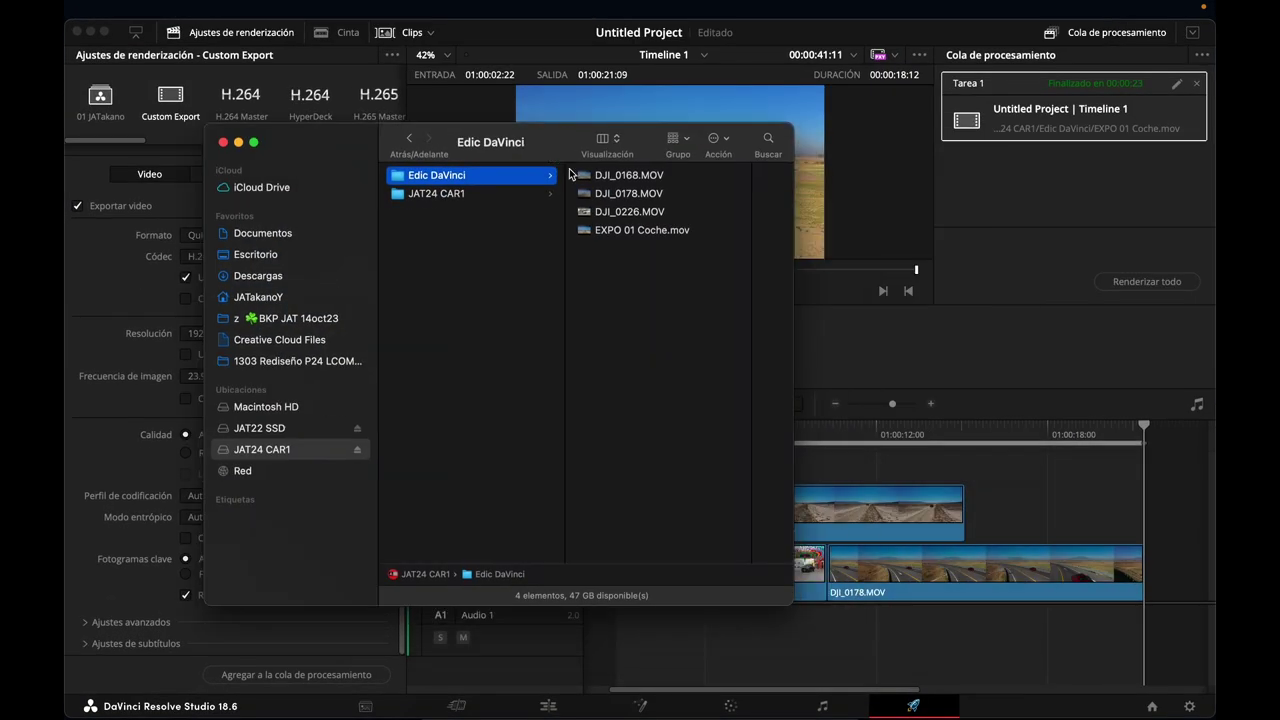
click(605, 232)
key(space)
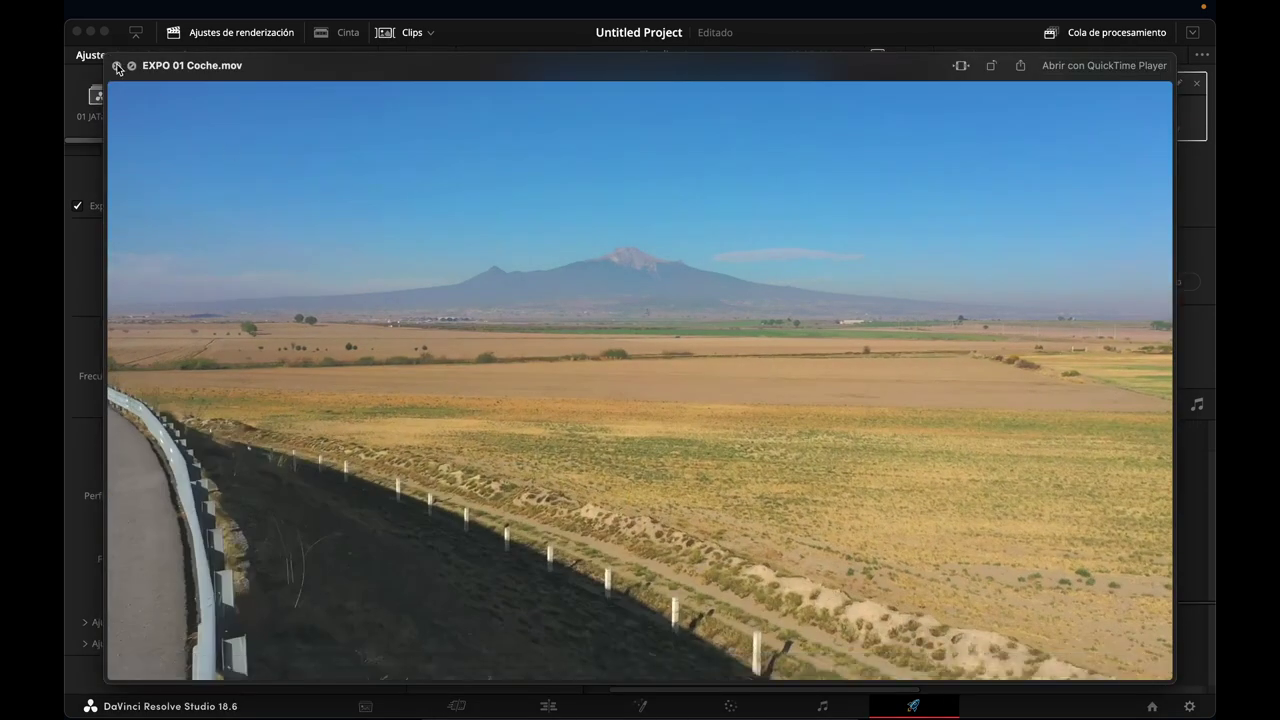
drag(281, 668, 988, 668)
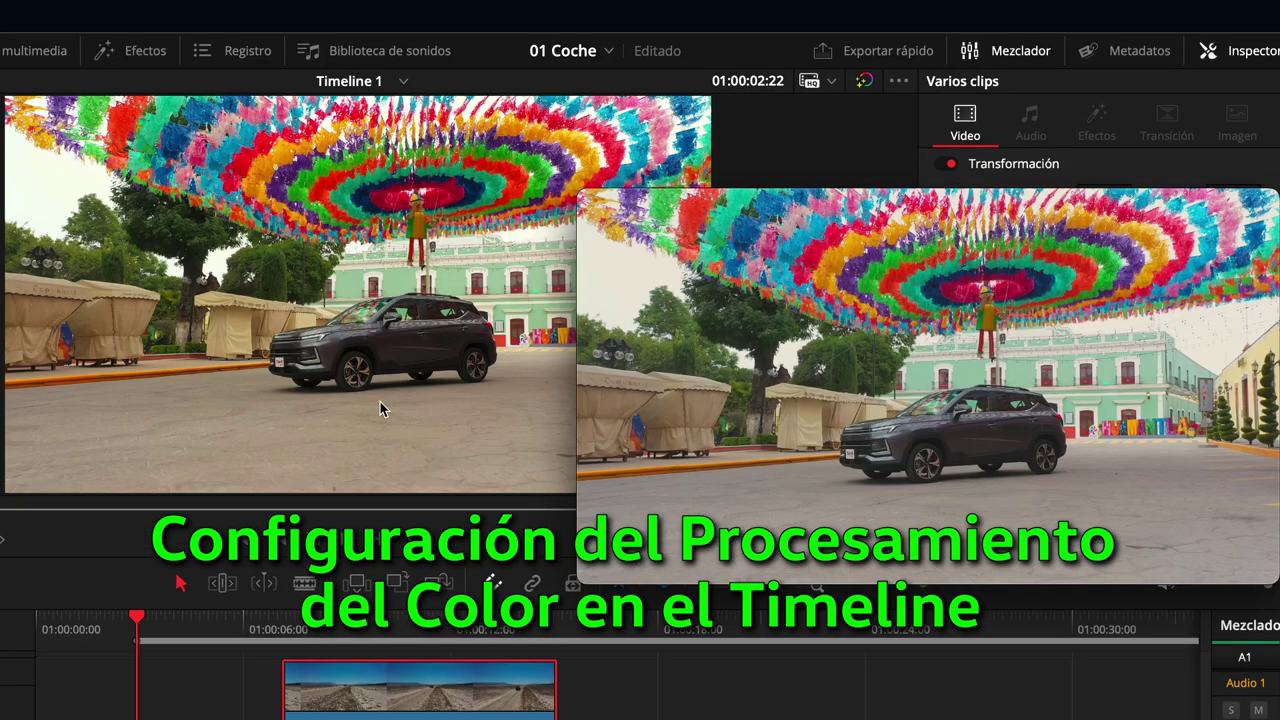
mouse_move(1003, 470)
mouse_move(920, 438)
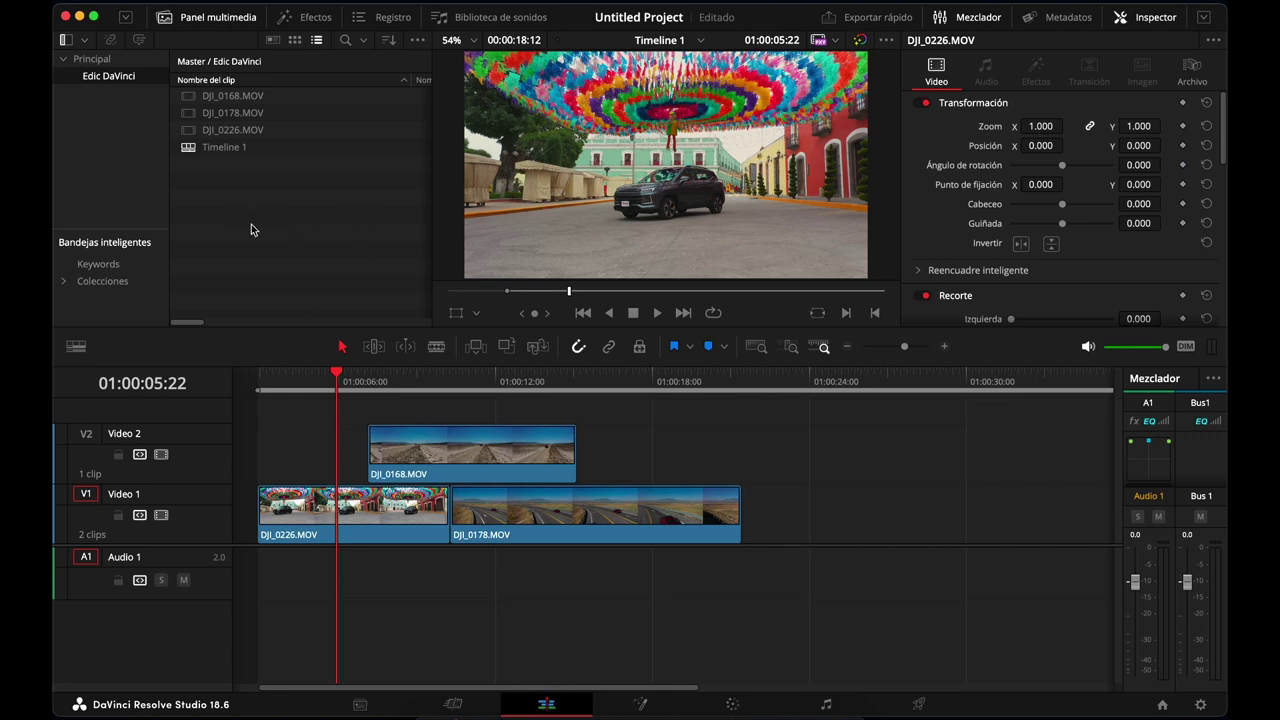
Open Timeline Settings for Timeline 1 from its Media Pool context menu.
click(98, 59)
click(101, 80)
click(217, 151)
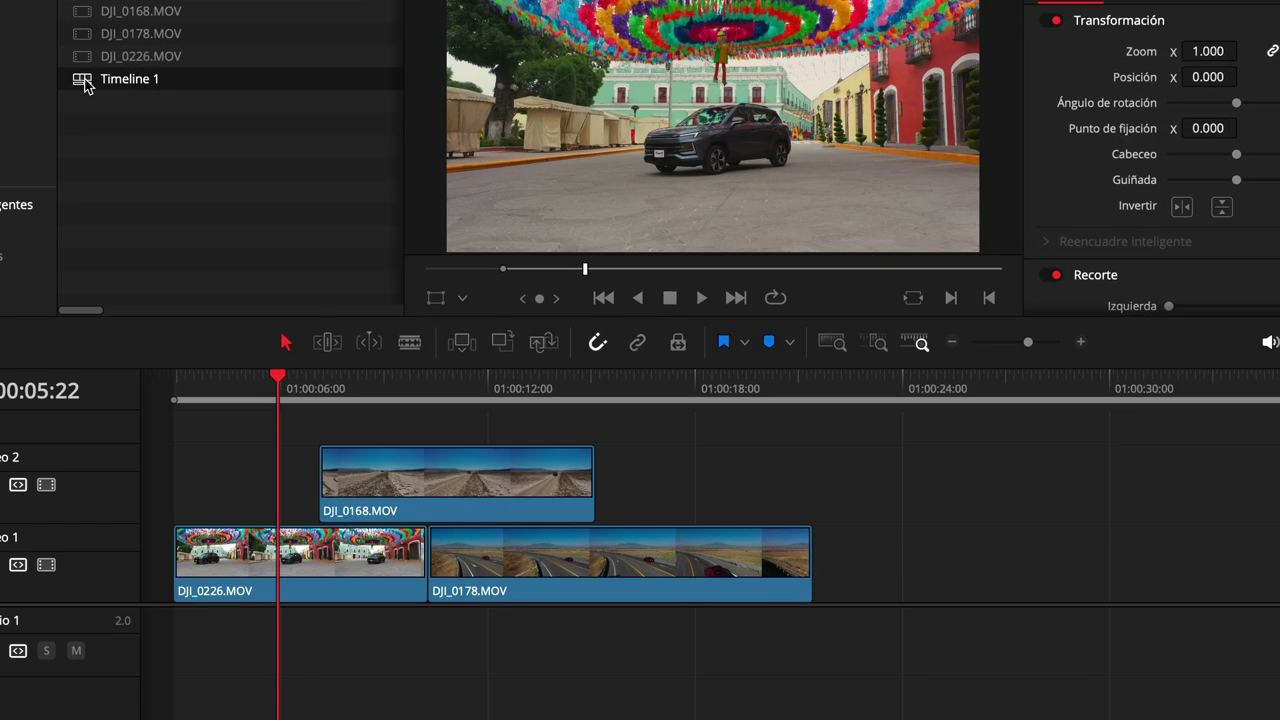
right_click(190, 152)
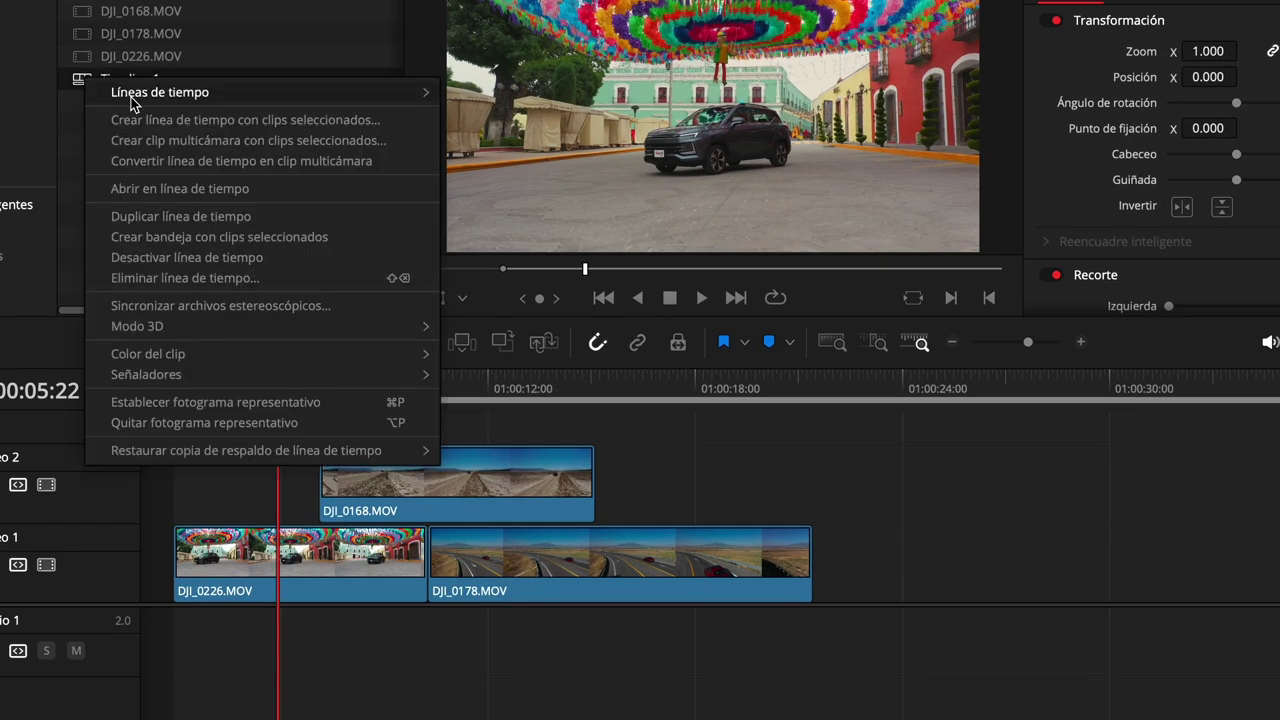
mouse_move(131, 97)
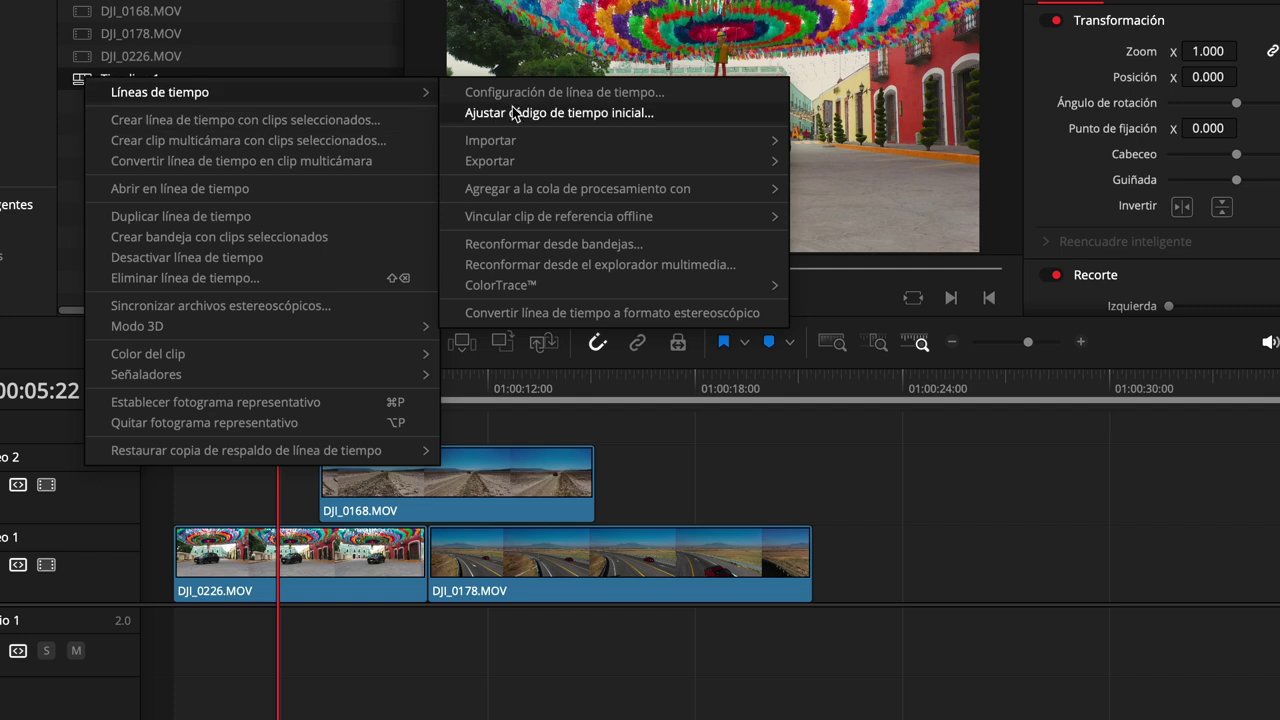
click(583, 97)
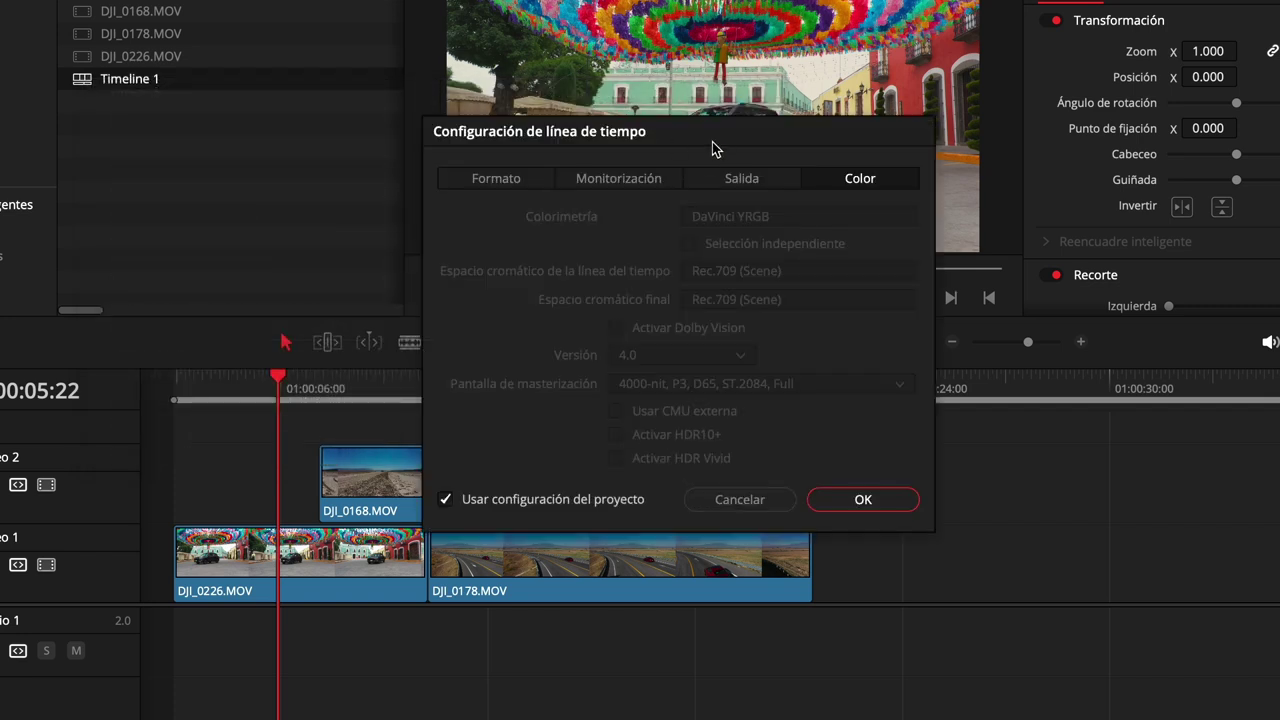
On the Color tab, let Timeline 1 override the project colour settings.
drag(712, 149, 631, 58)
click(432, 90)
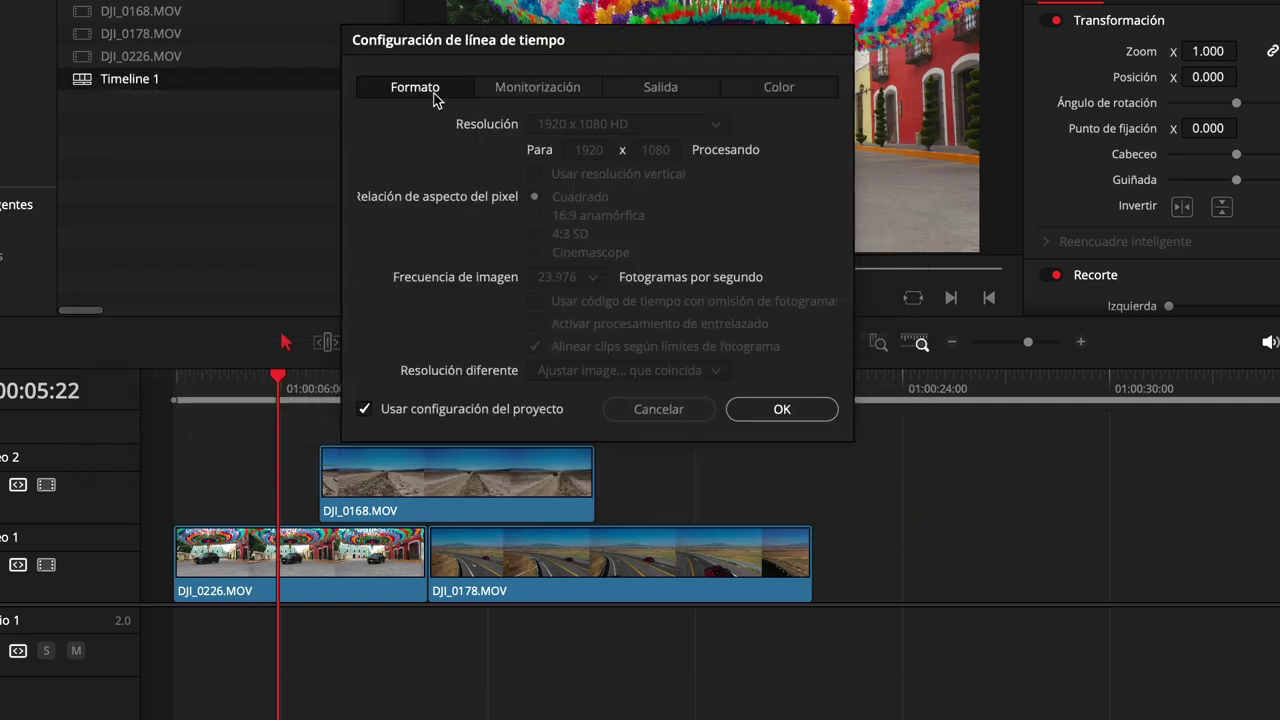
click(522, 90)
click(642, 92)
click(760, 92)
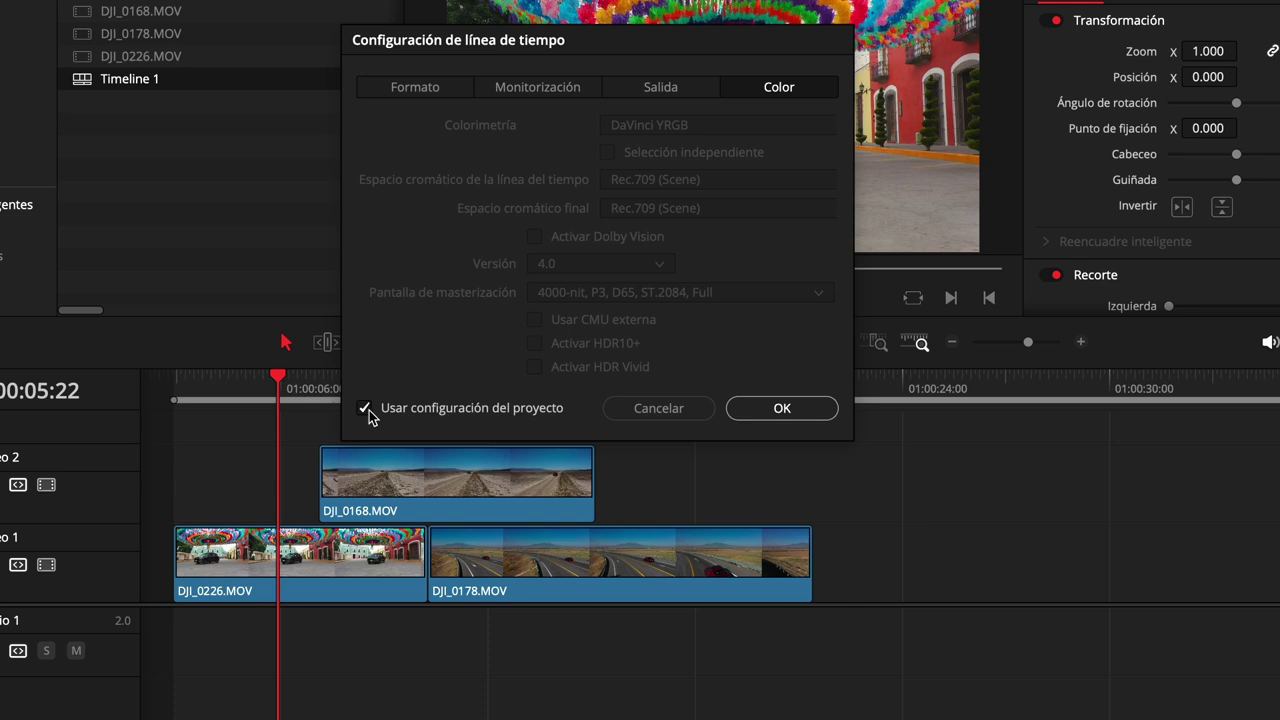
click(366, 408)
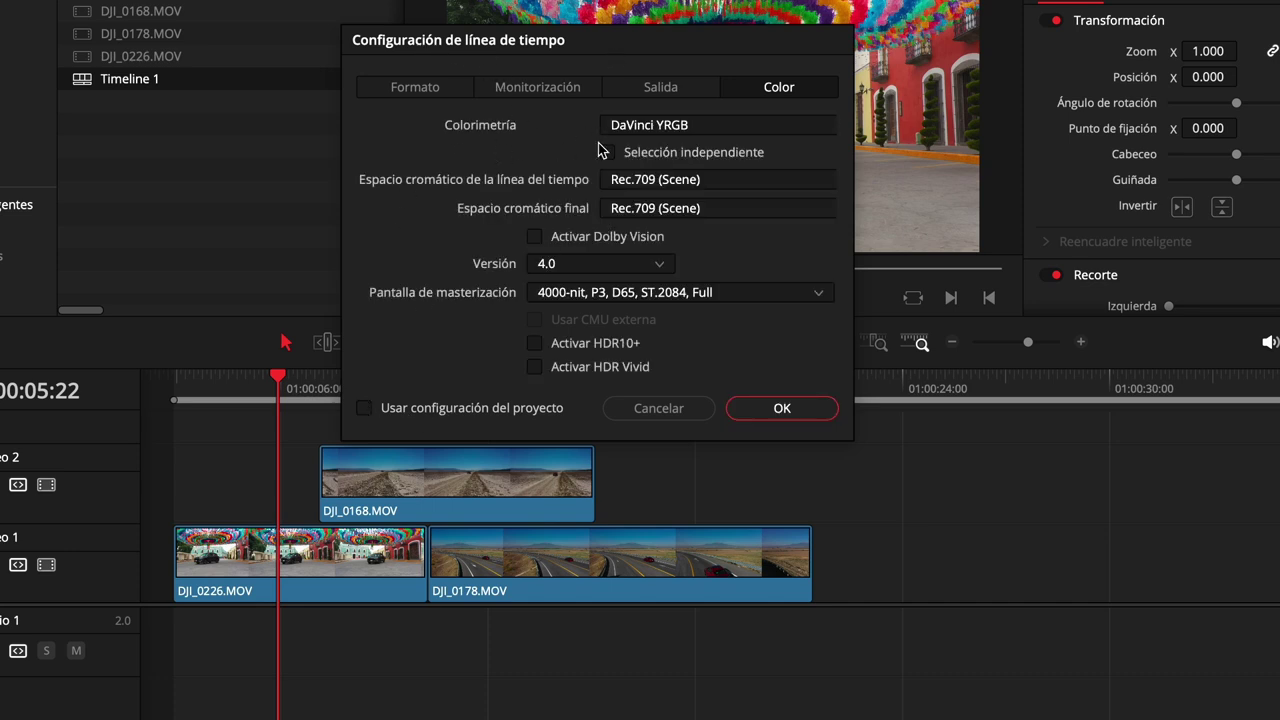
Set DaVinci YRGB Color Managed, manual management, DaVinci Wide Gamut Intermediate processing and Rec.709-A output.
click(686, 129)
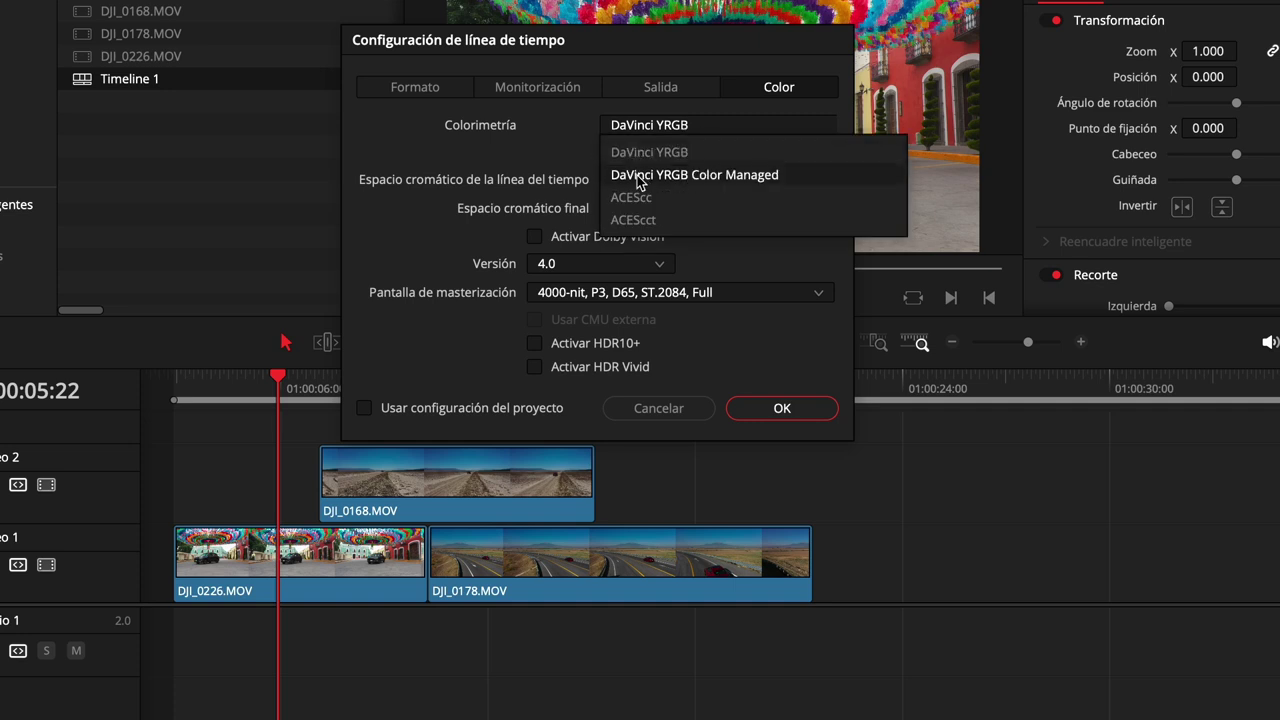
click(719, 176)
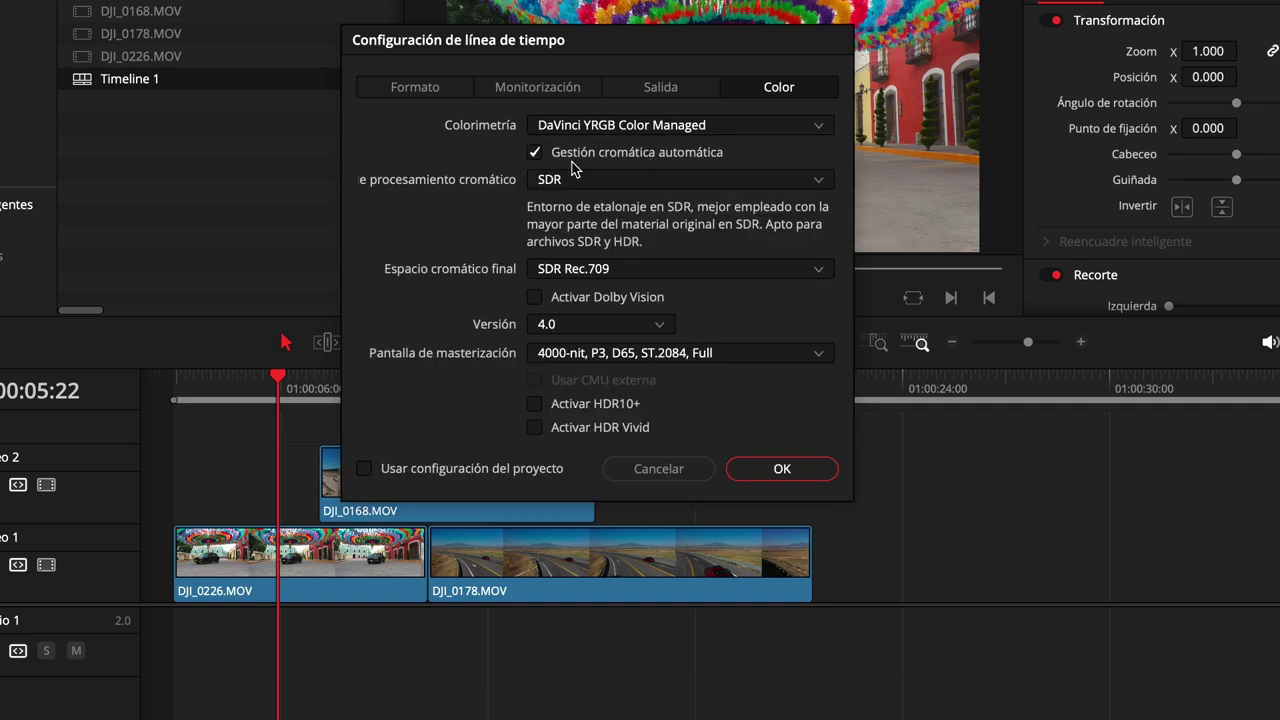
click(535, 156)
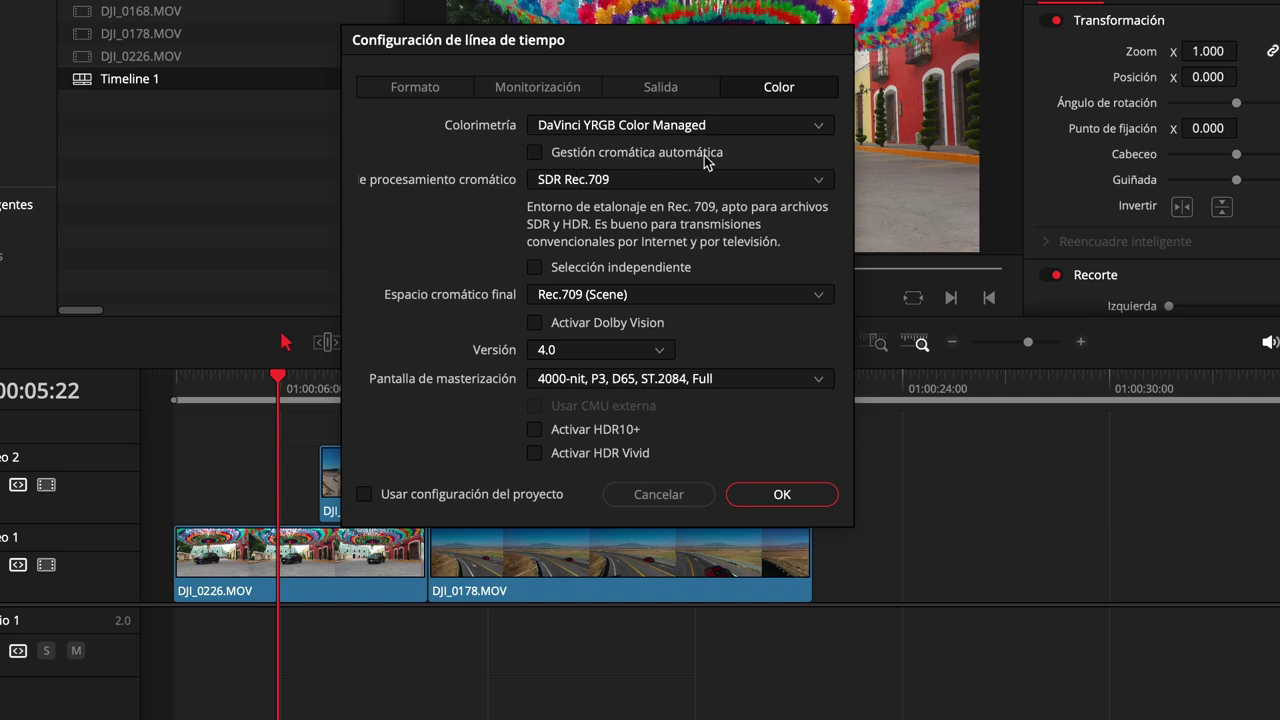
click(626, 184)
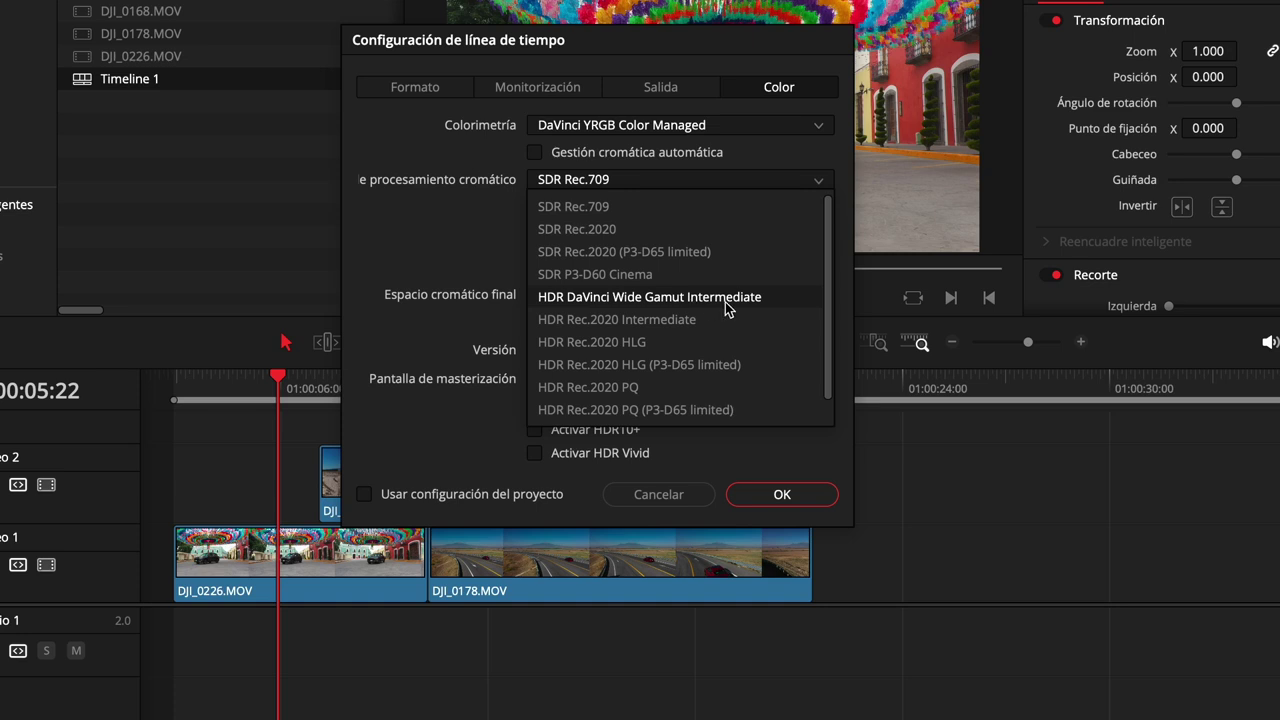
click(759, 309)
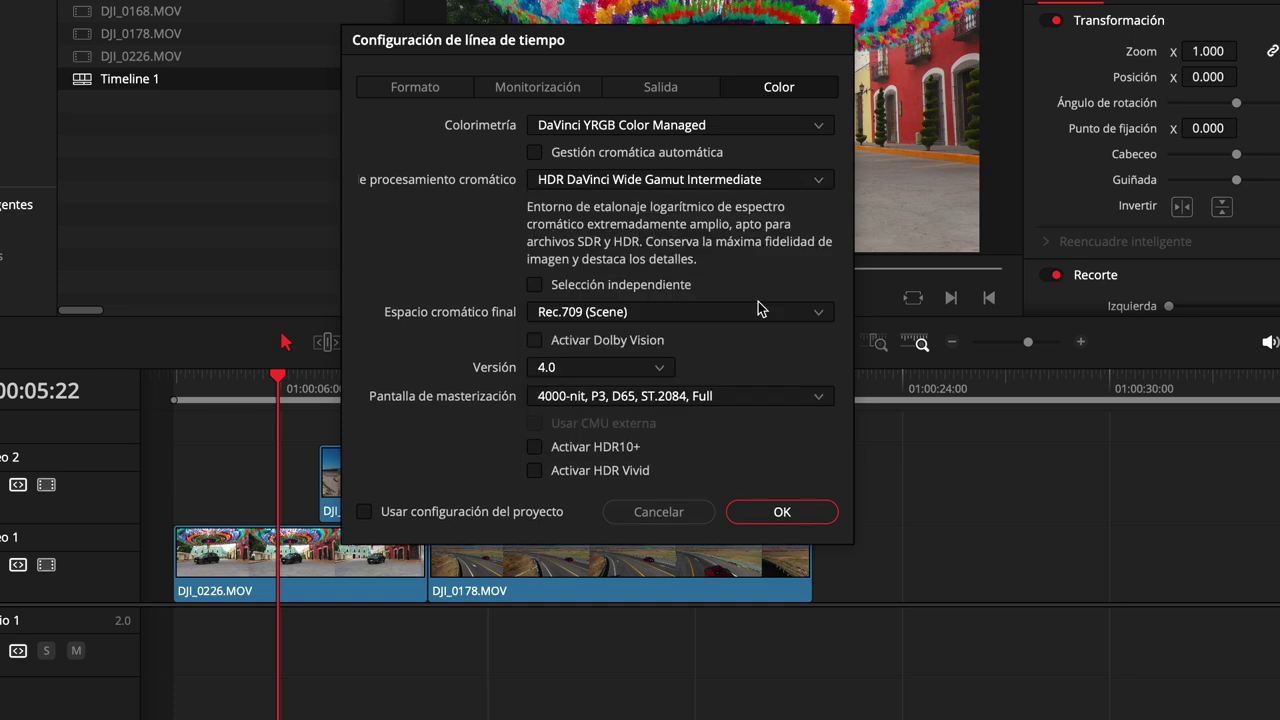
click(566, 316)
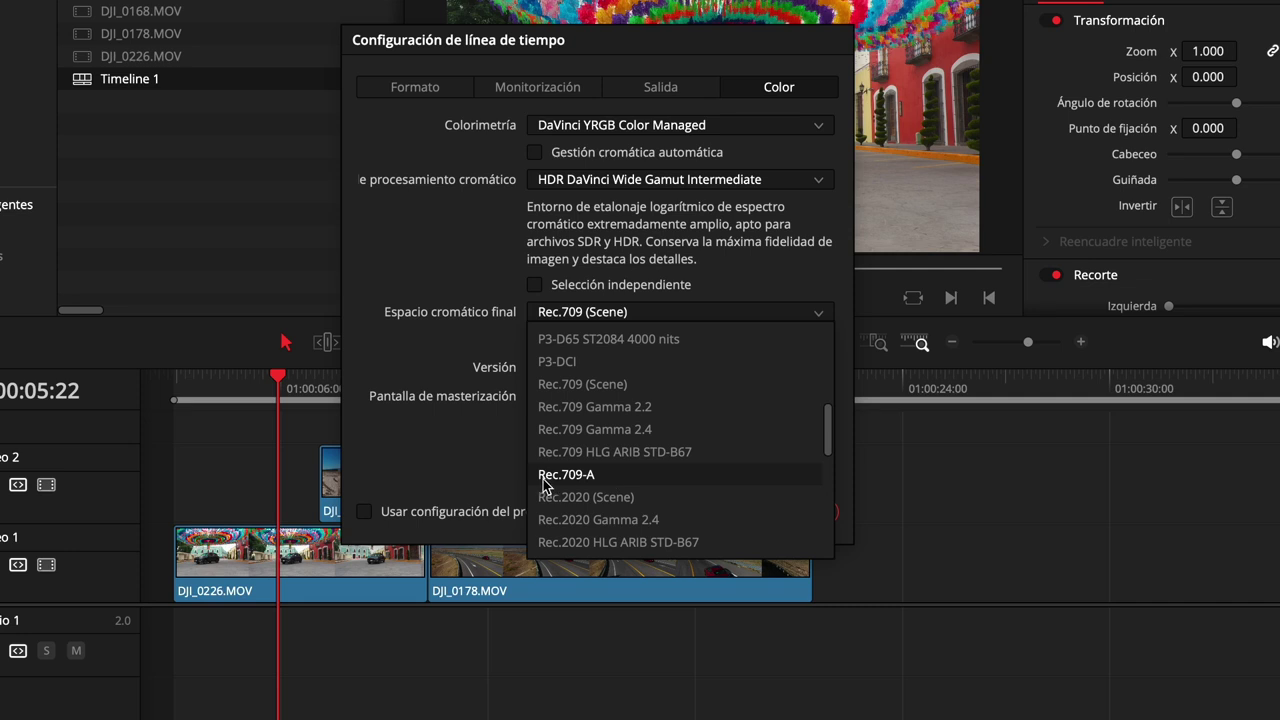
click(620, 478)
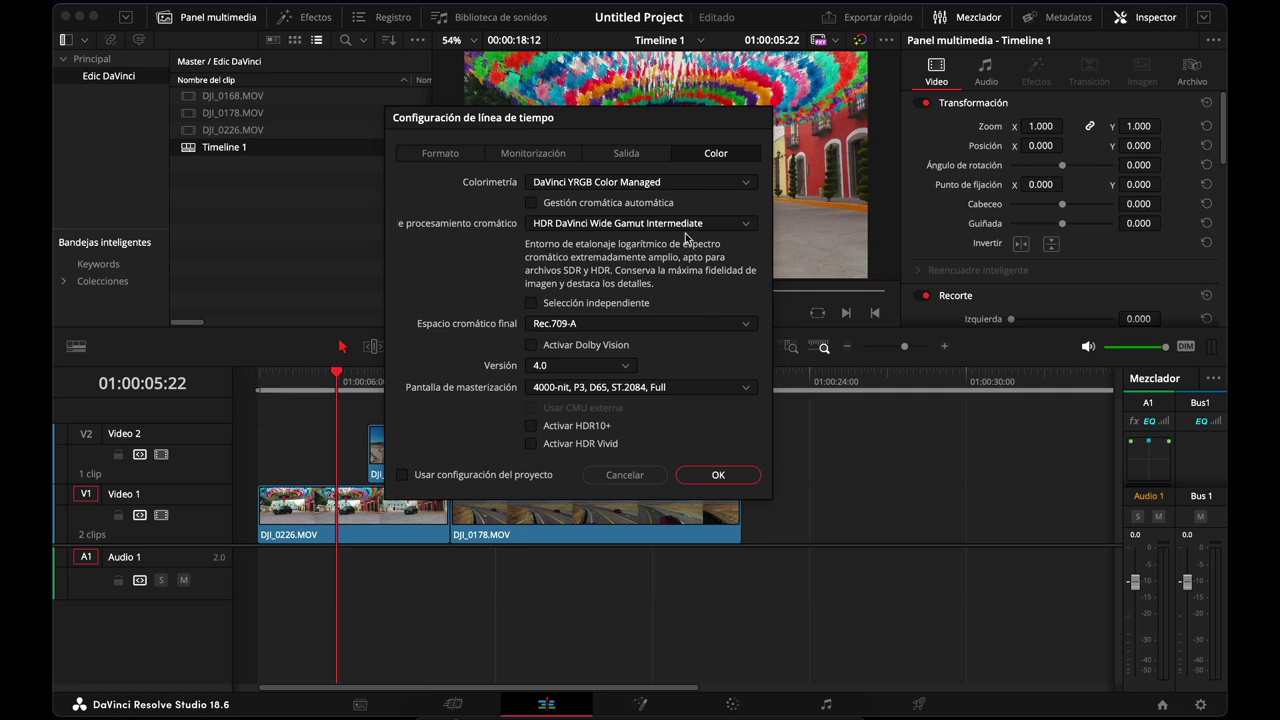
drag(707, 247, 741, 314)
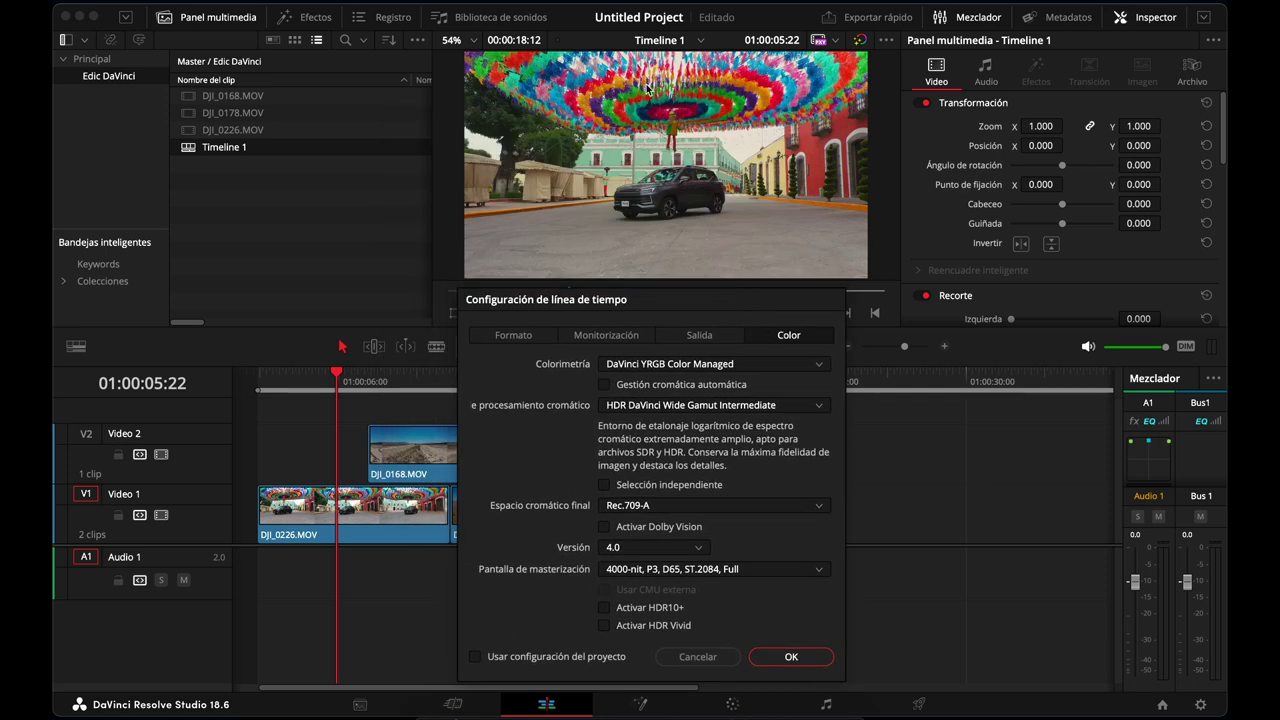
drag(655, 308, 637, 286)
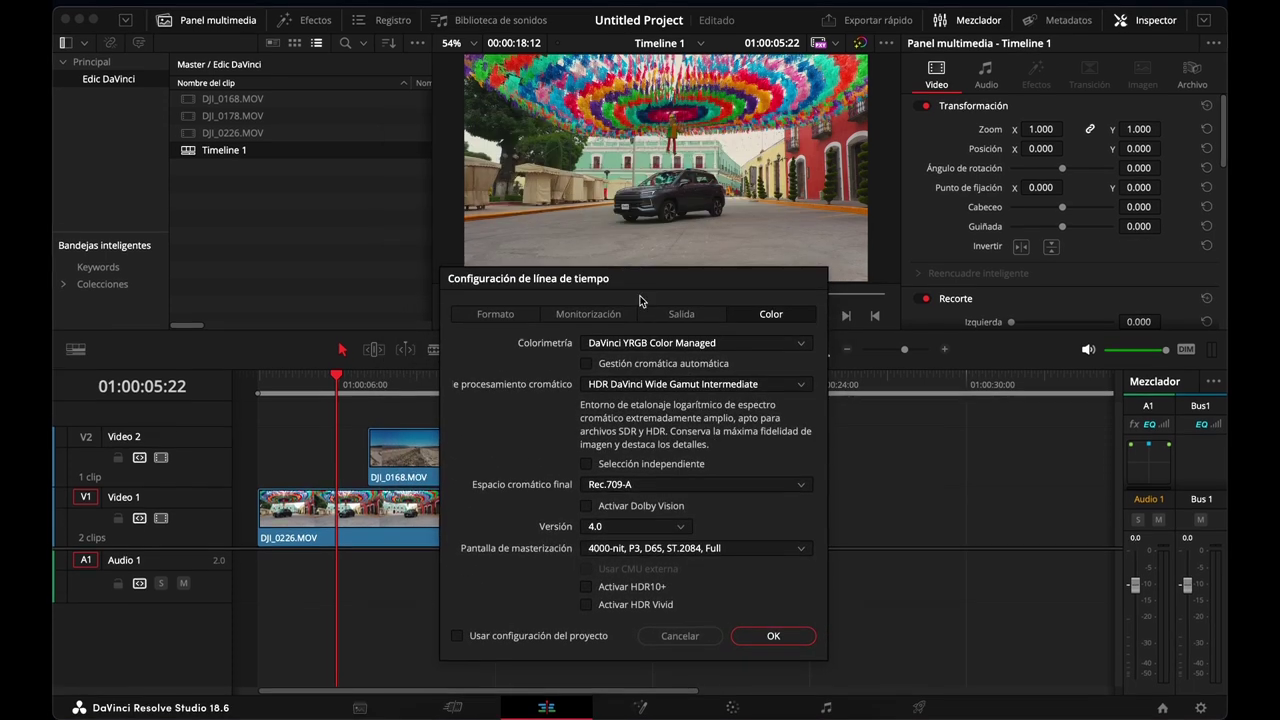
Apply the new timeline colour settings and scrub to the desert clip.
click(768, 650)
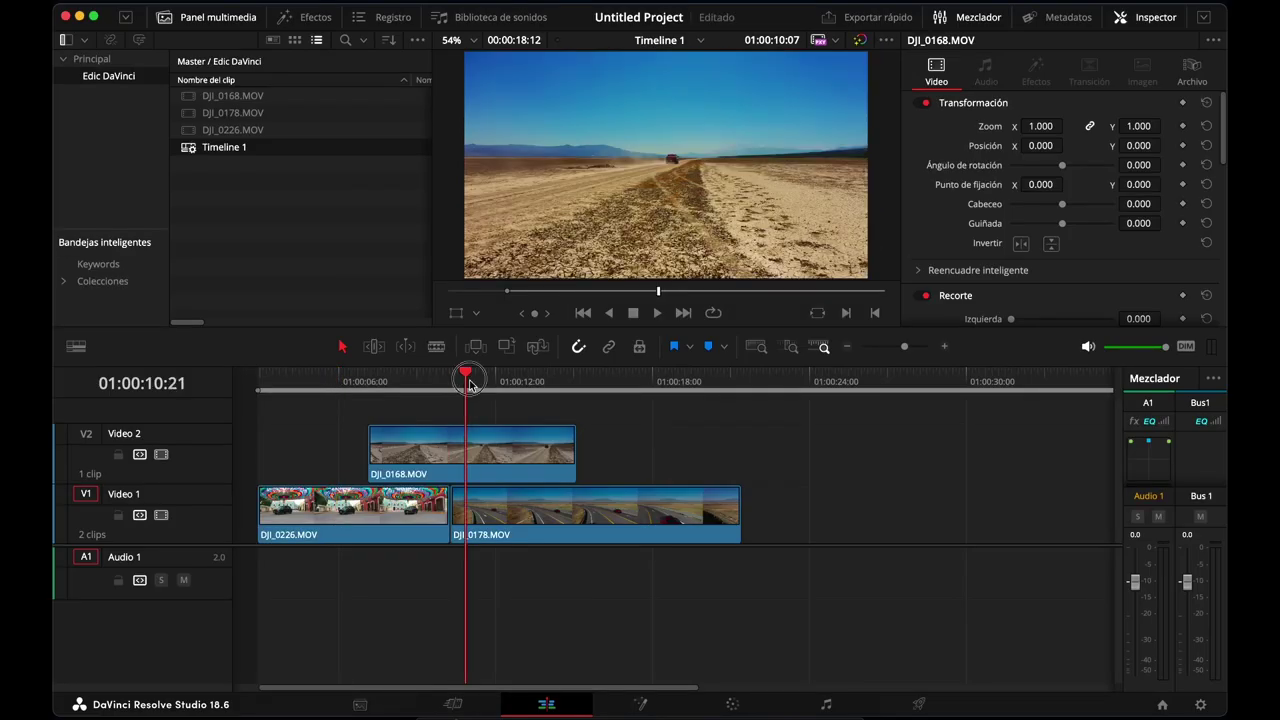
drag(453, 384, 428, 383)
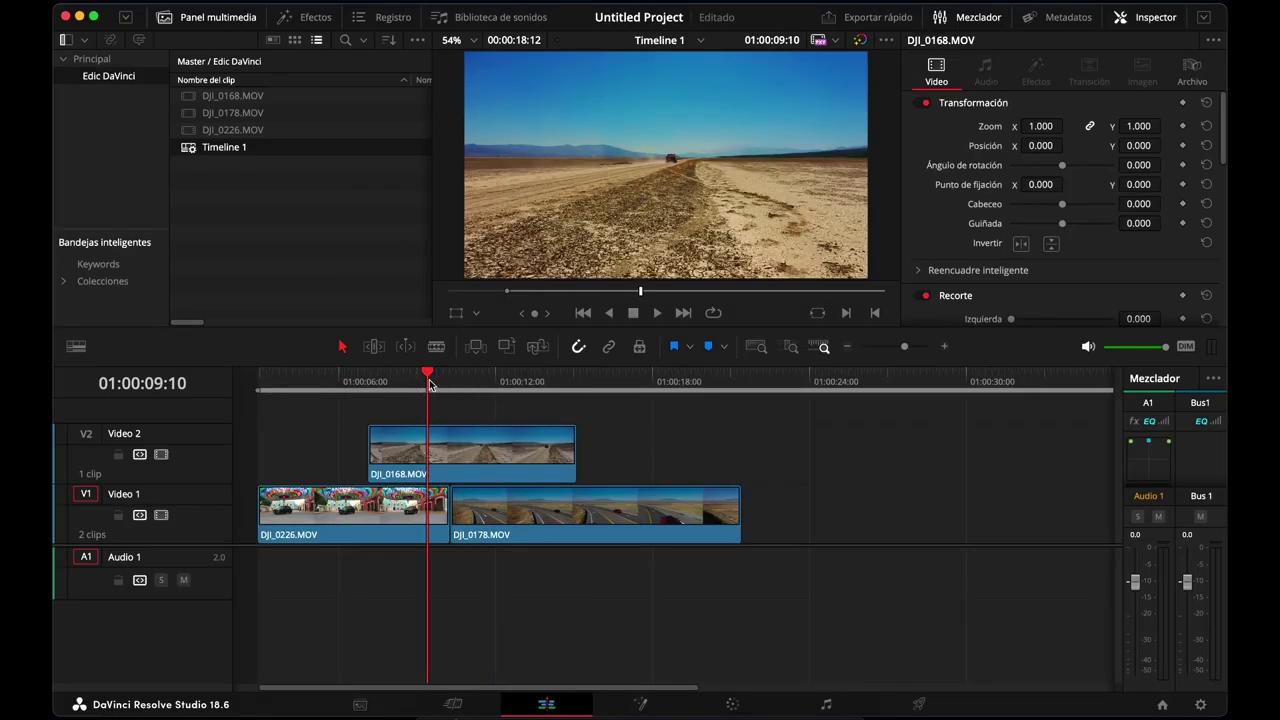
On Deliver, set the playhead to 01:00:02:22, delete the finished job, then queue and render EXPO 02 Coche.
click(919, 703)
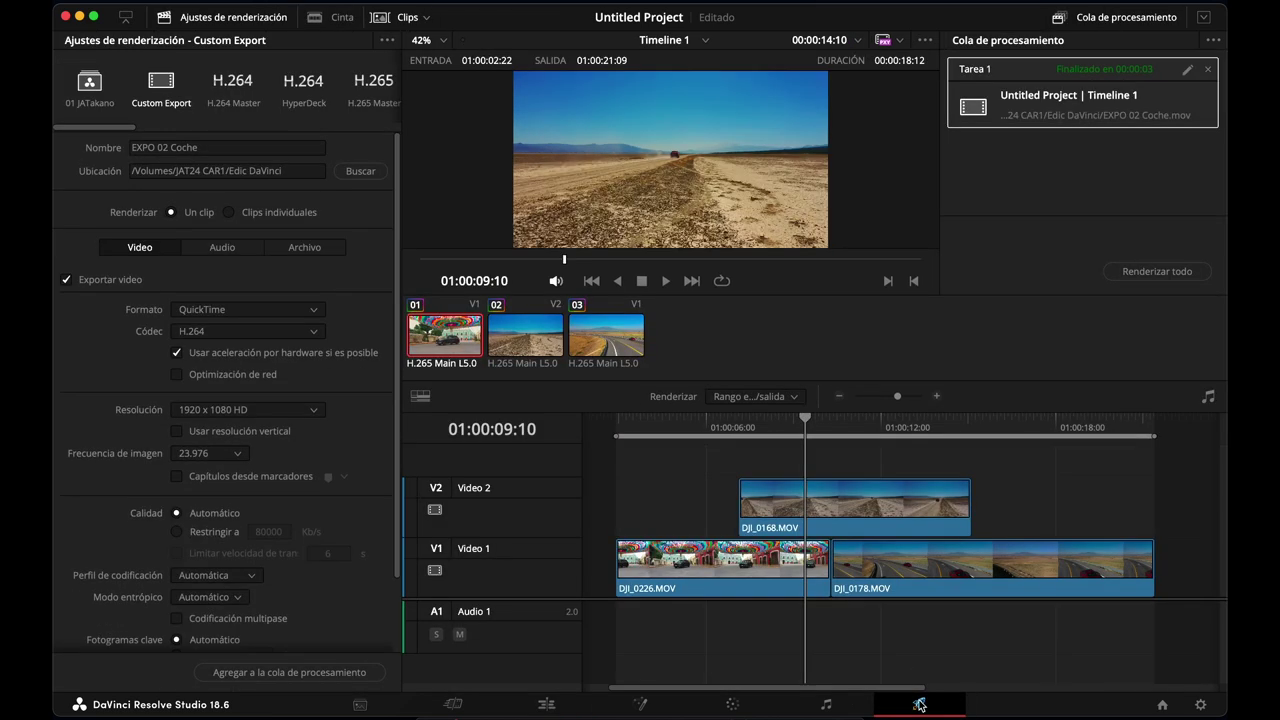
click(647, 424)
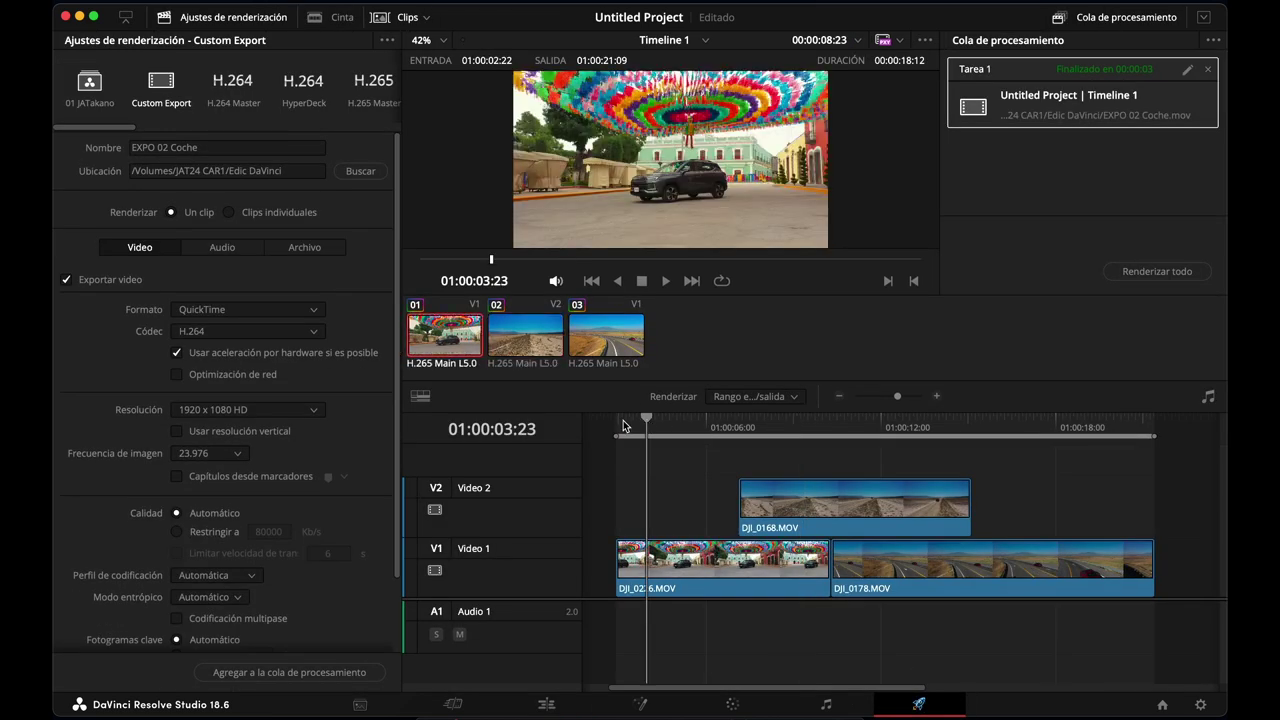
click(618, 424)
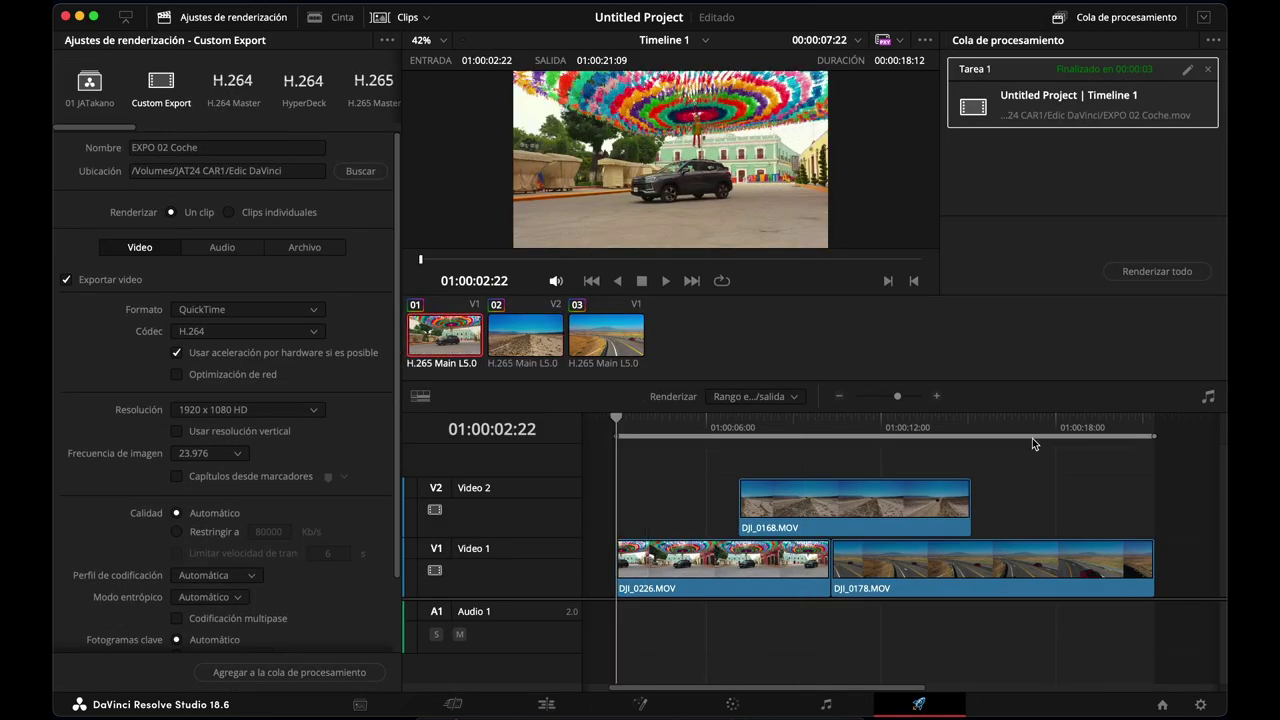
click(1208, 69)
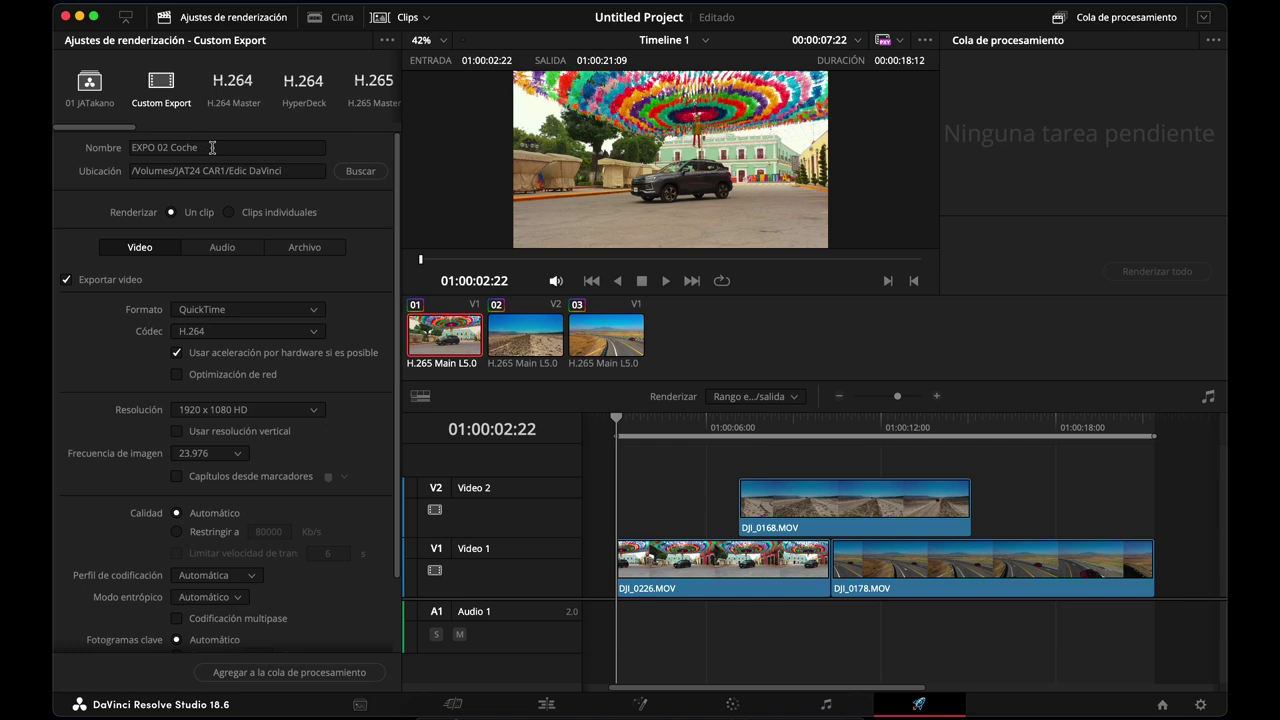
click(289, 672)
click(1157, 271)
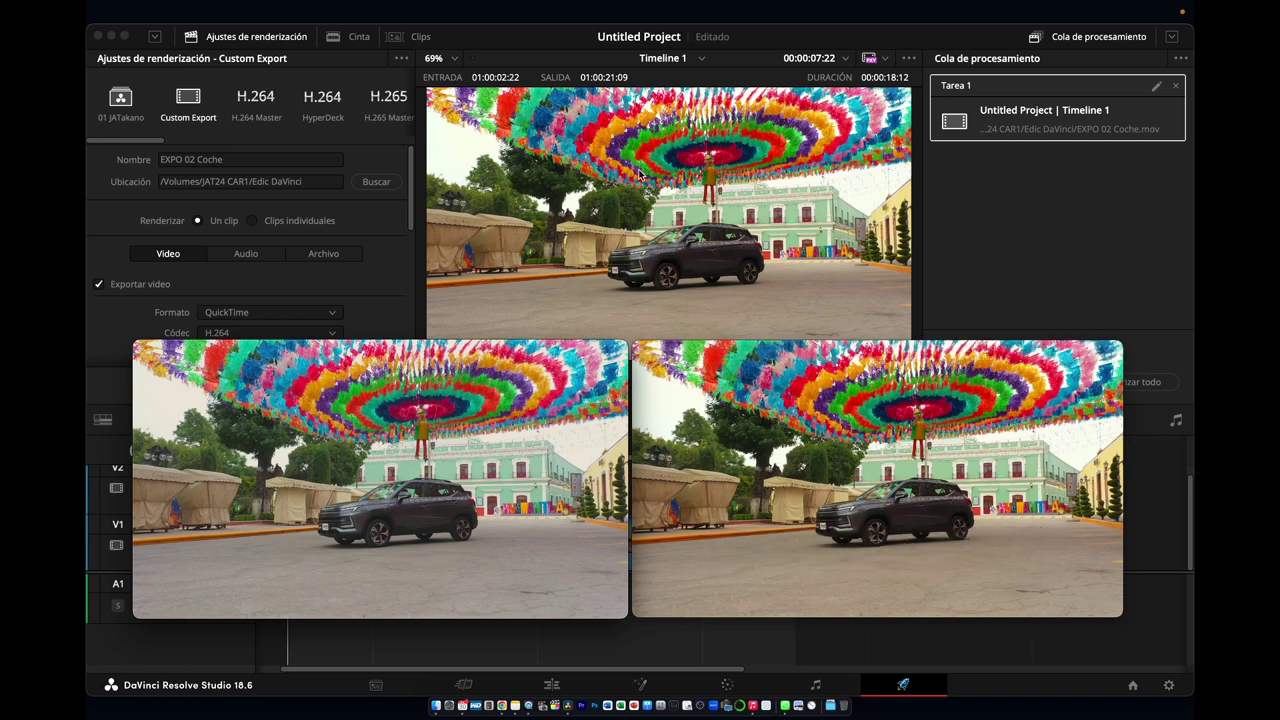
Leave the QuickTime render previews and return to the Edit page showing the three-clip Timeline 1.
mouse_move(862, 437)
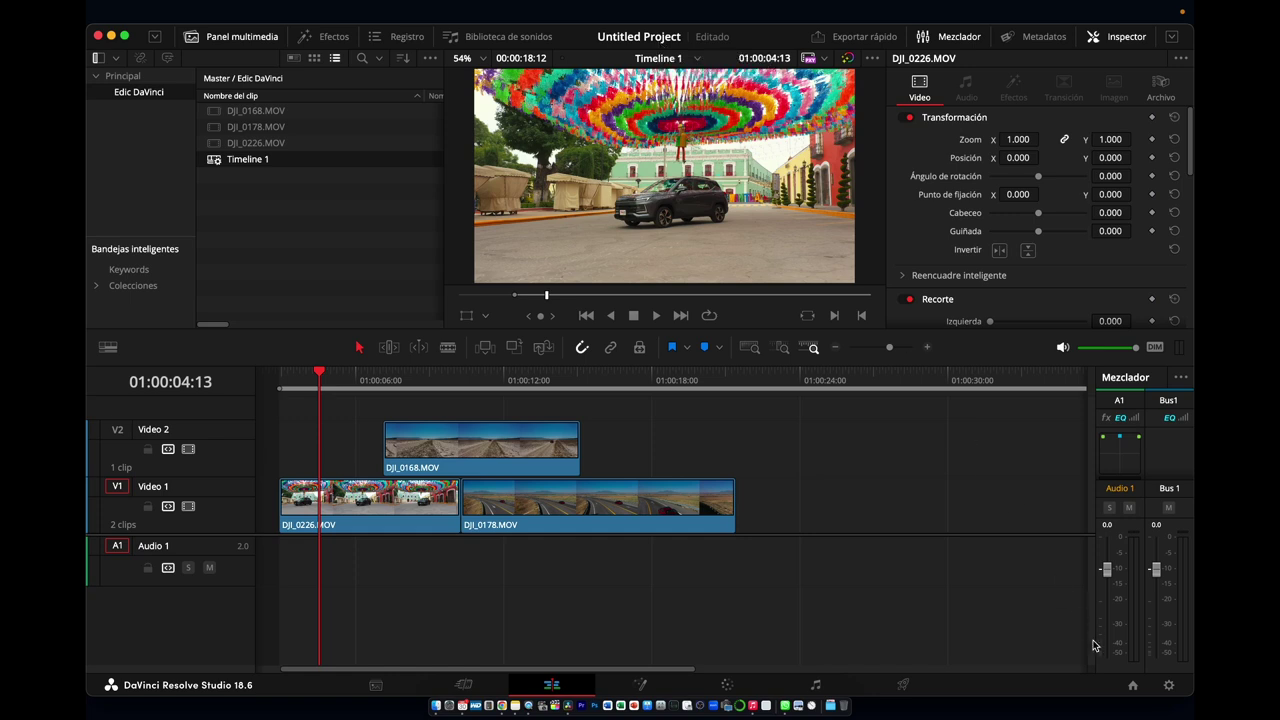
Briefly check the project library, then use Save Project As to save the project as '01 Coche'.
click(1133, 686)
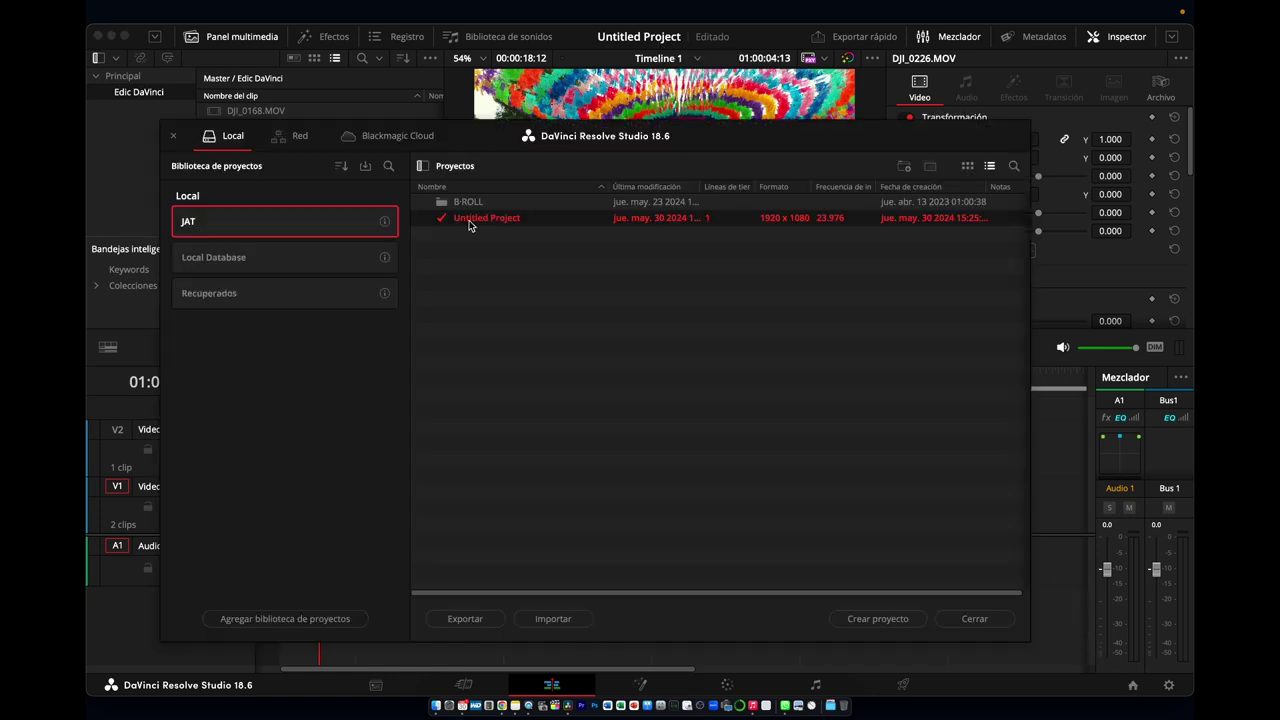
click(945, 618)
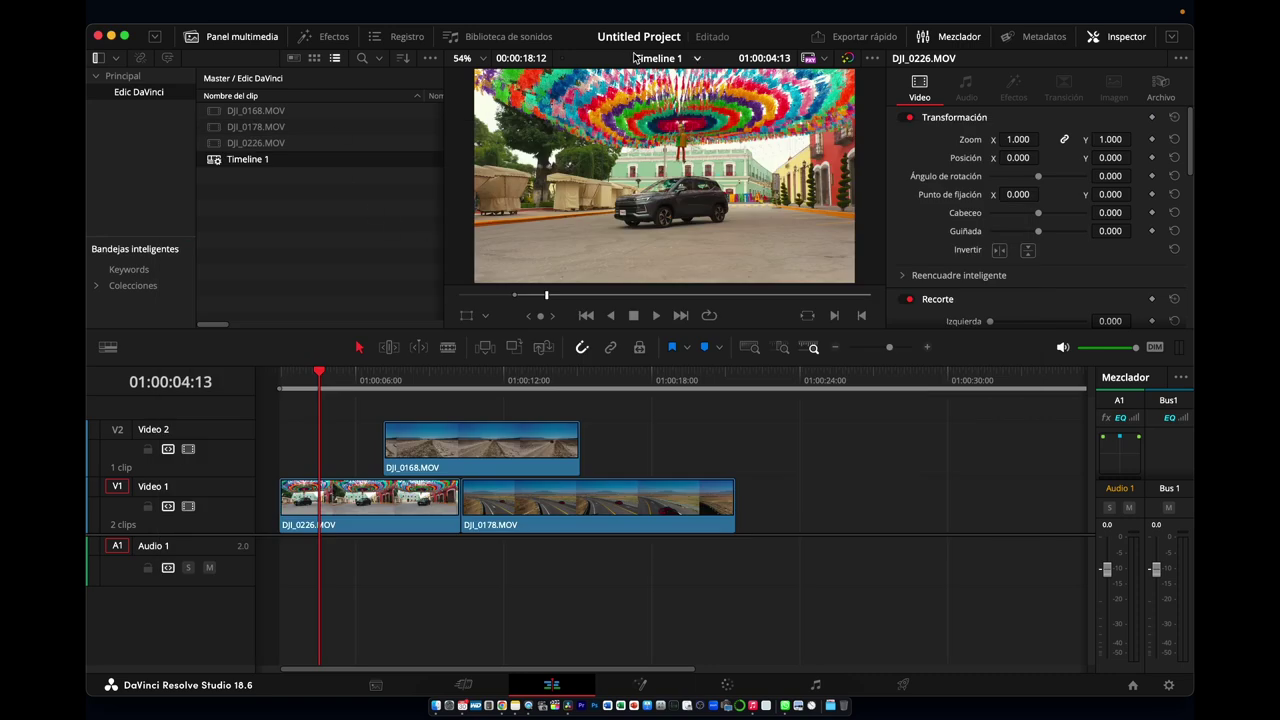
mouse_move(298, 5)
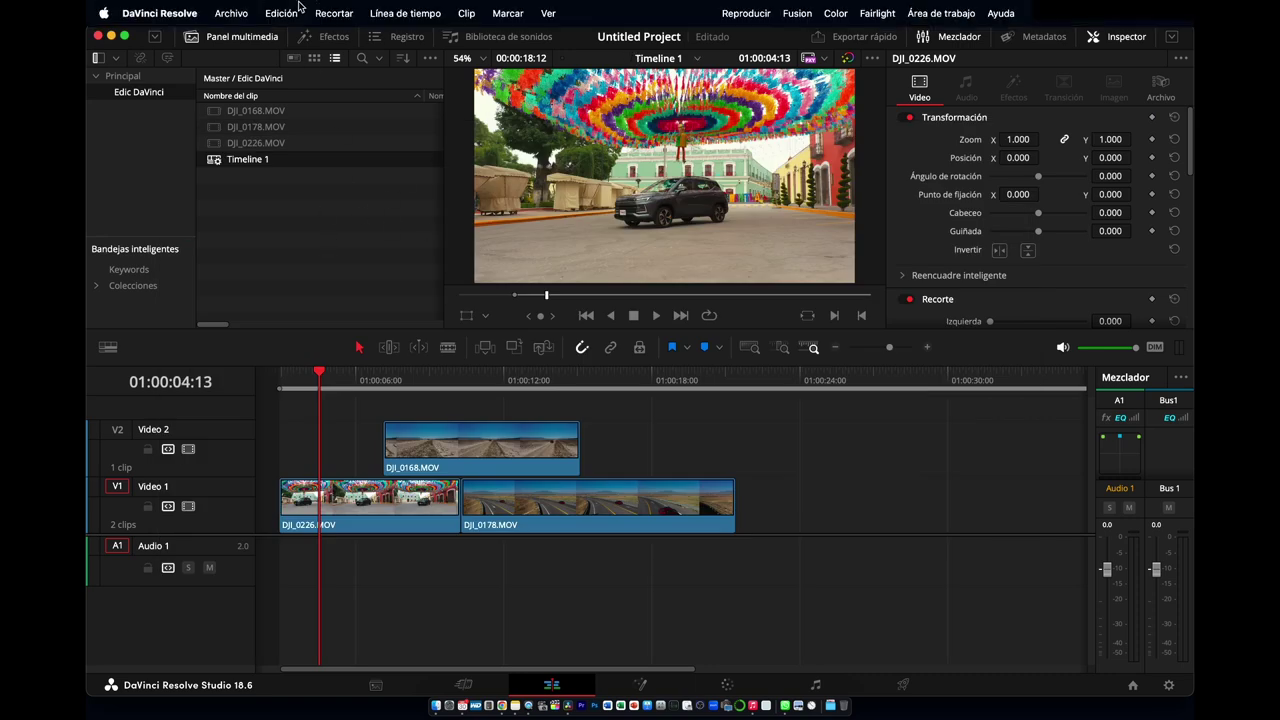
click(232, 13)
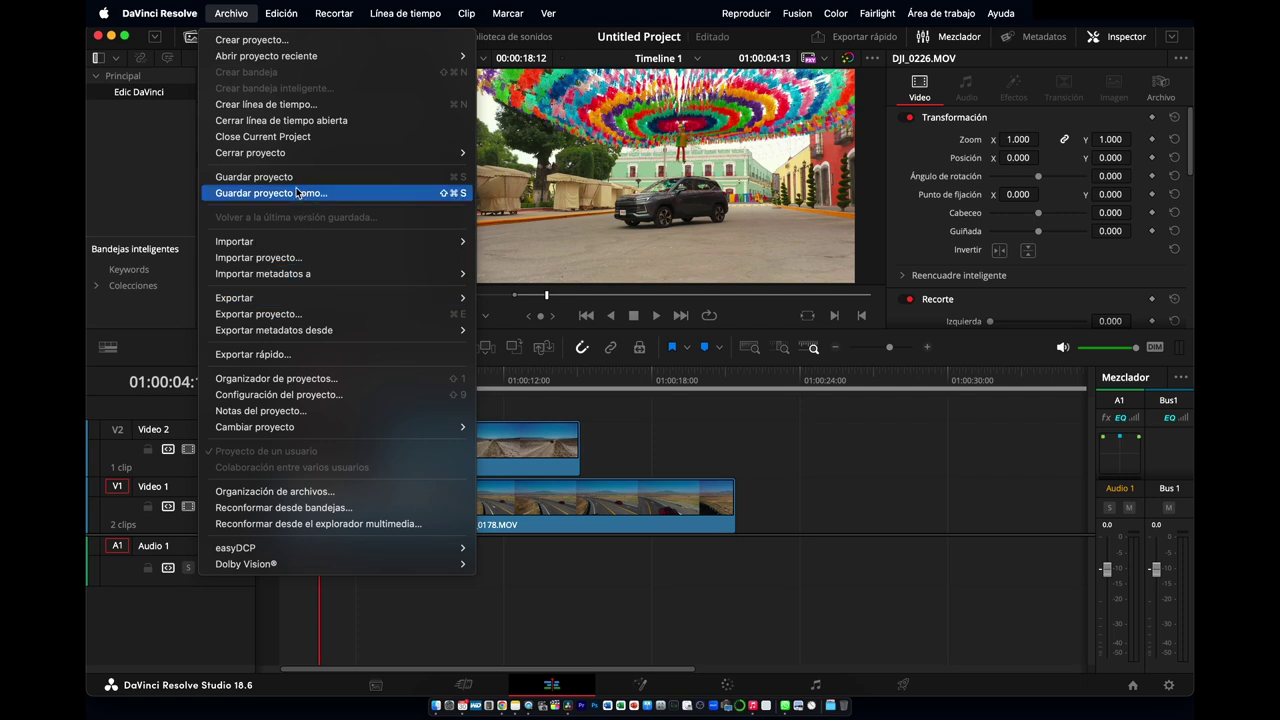
click(405, 201)
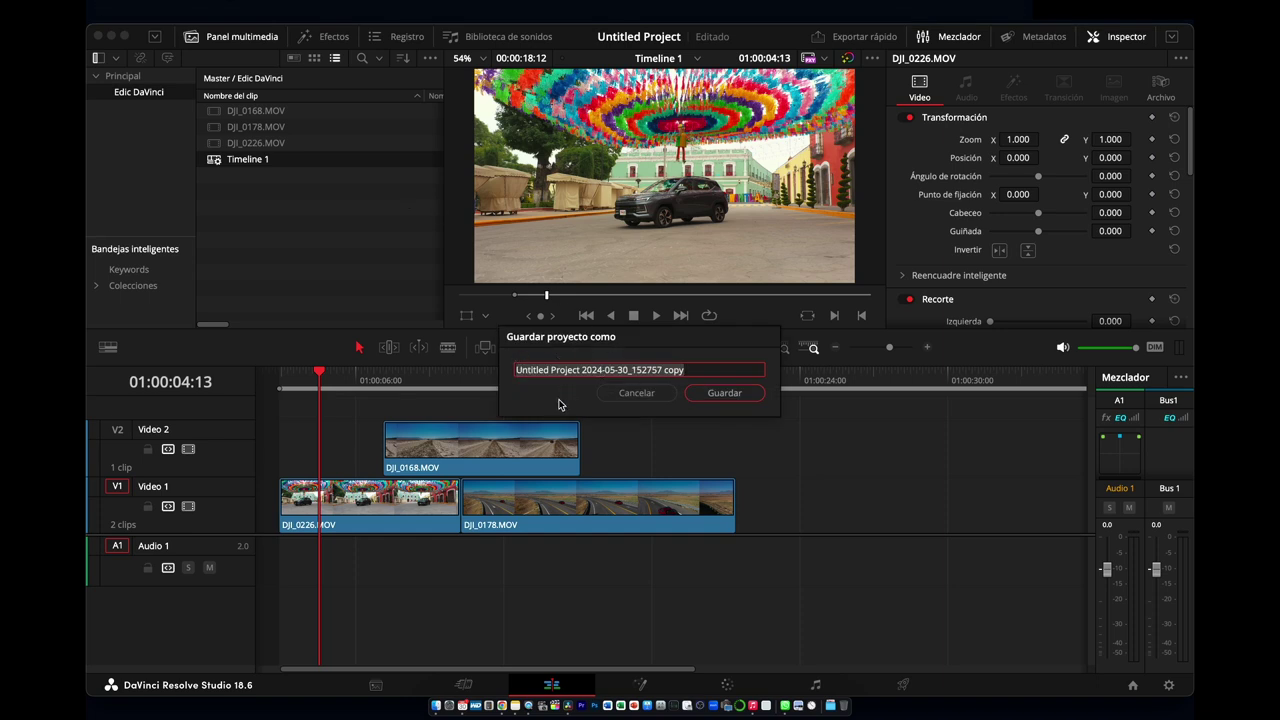
text(01 Coche)
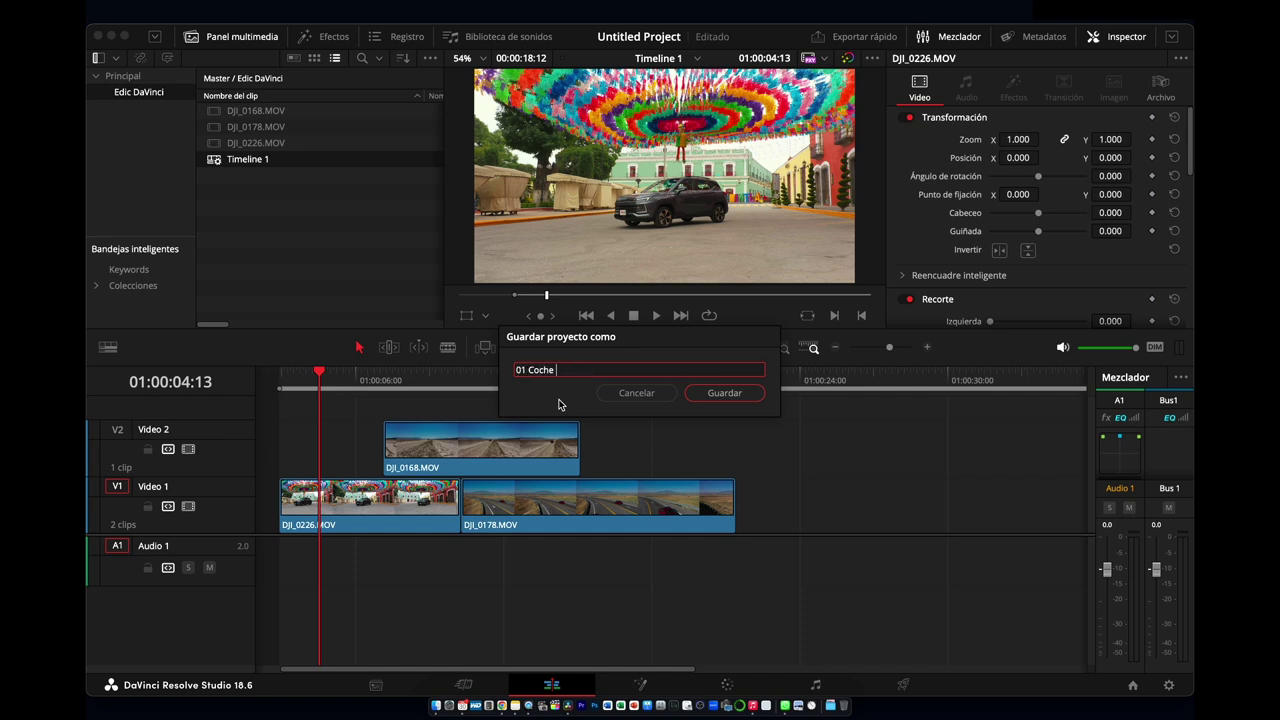
click(724, 393)
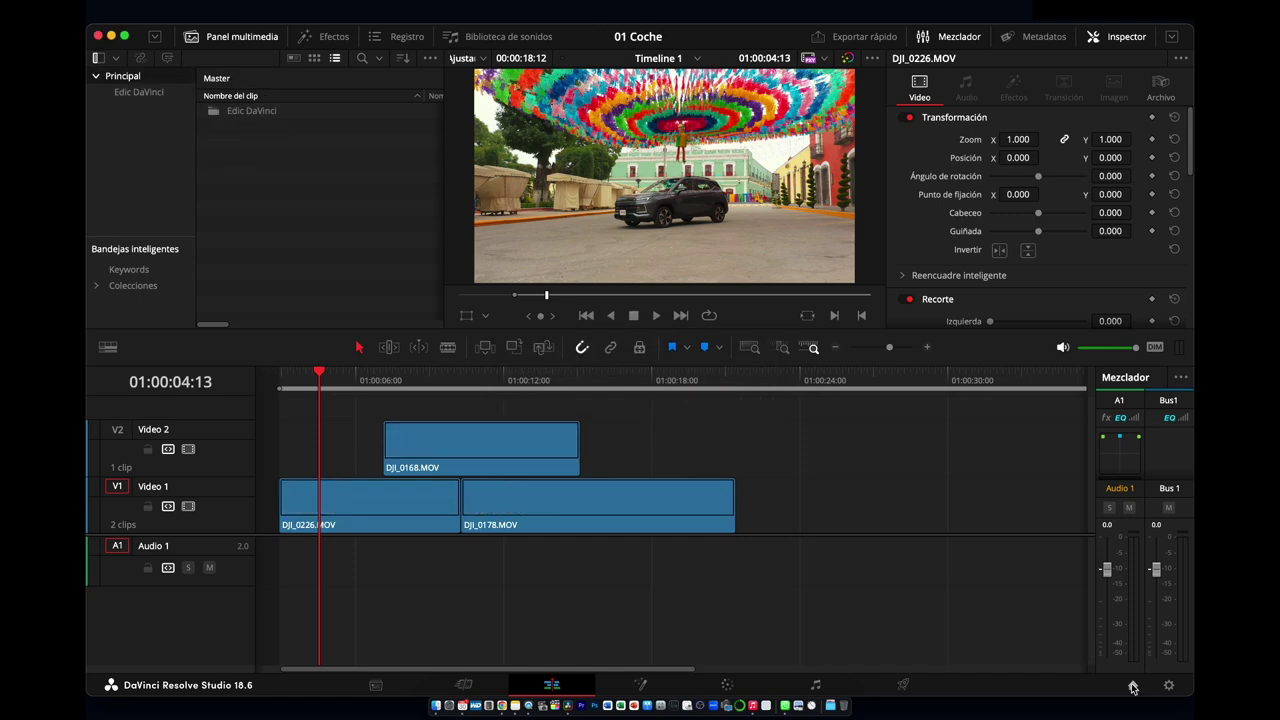
Open the Project Manager to confirm '01 Coche' is listed beside the B-ROLL folder.
click(1132, 685)
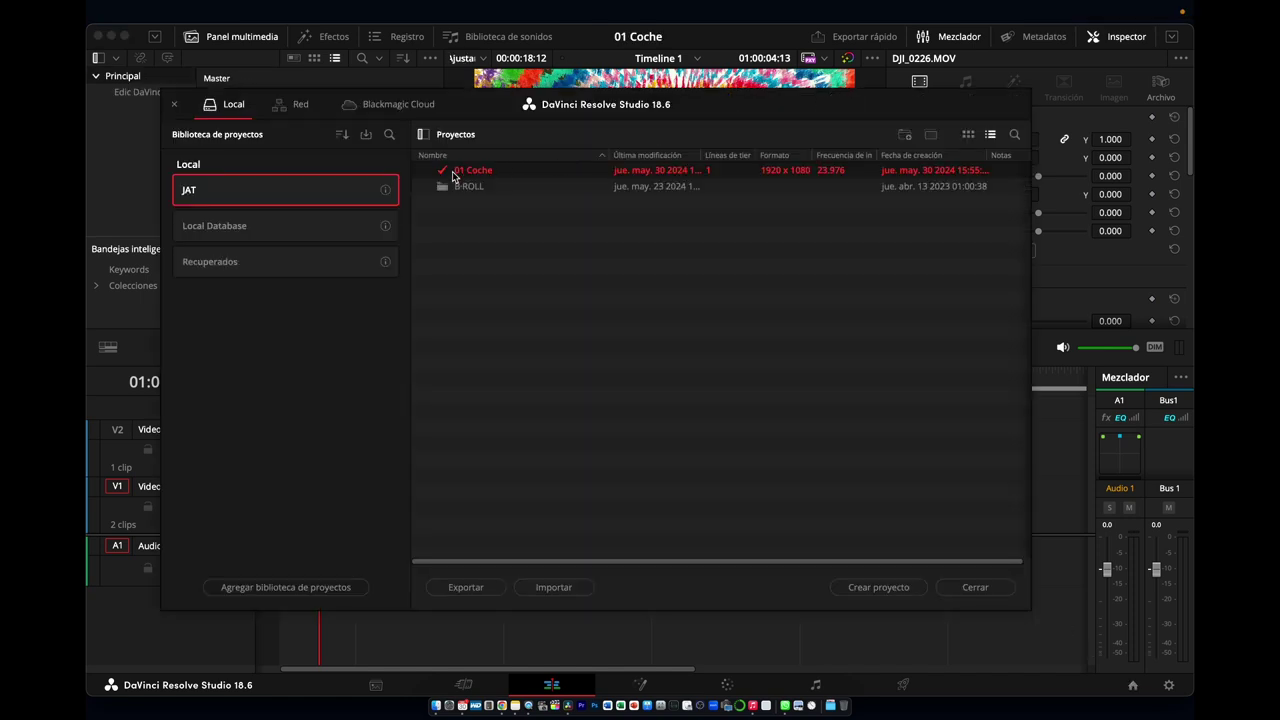